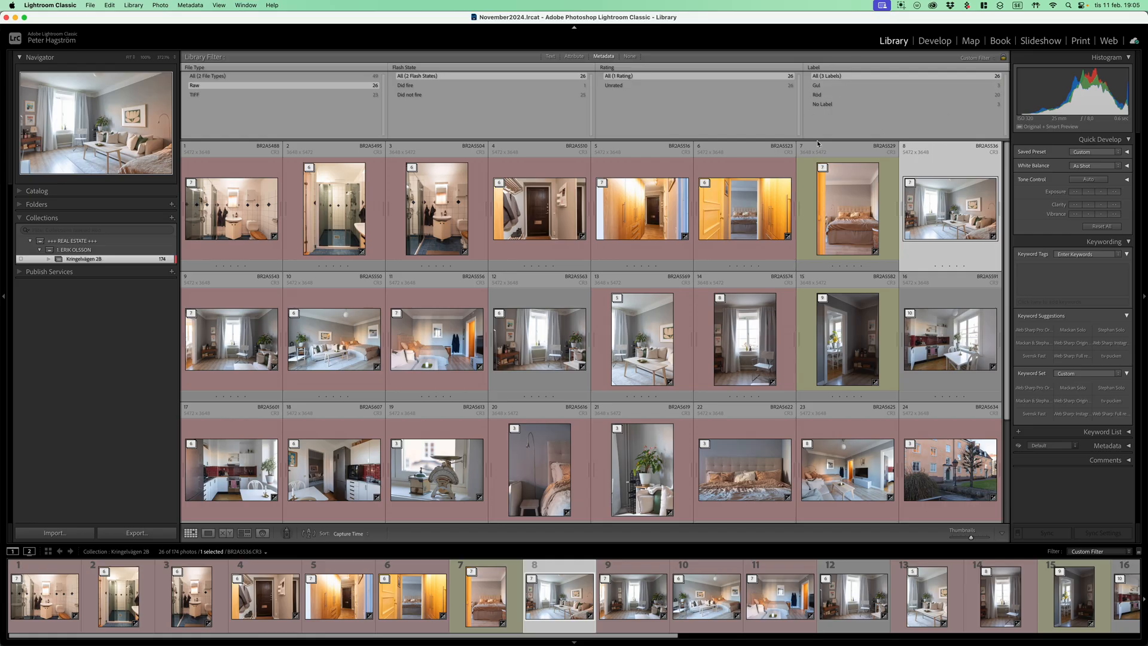
Filter the raw photos to those with no colour label and expand the stack of the living room photo BR2A5536
click(827, 86)
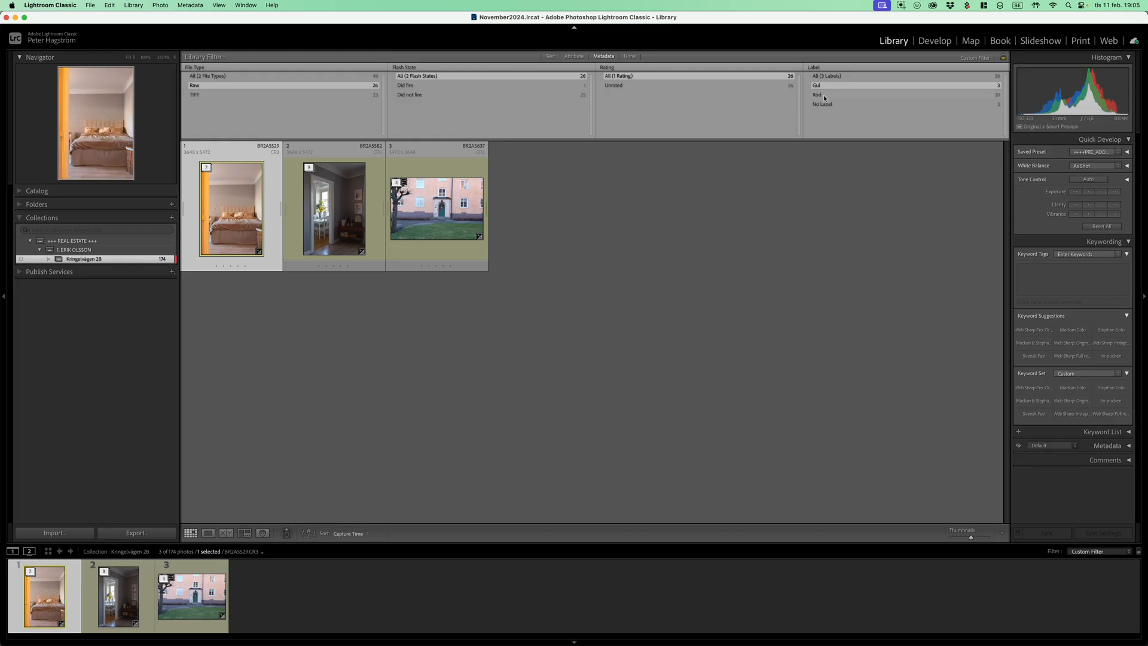
click(835, 95)
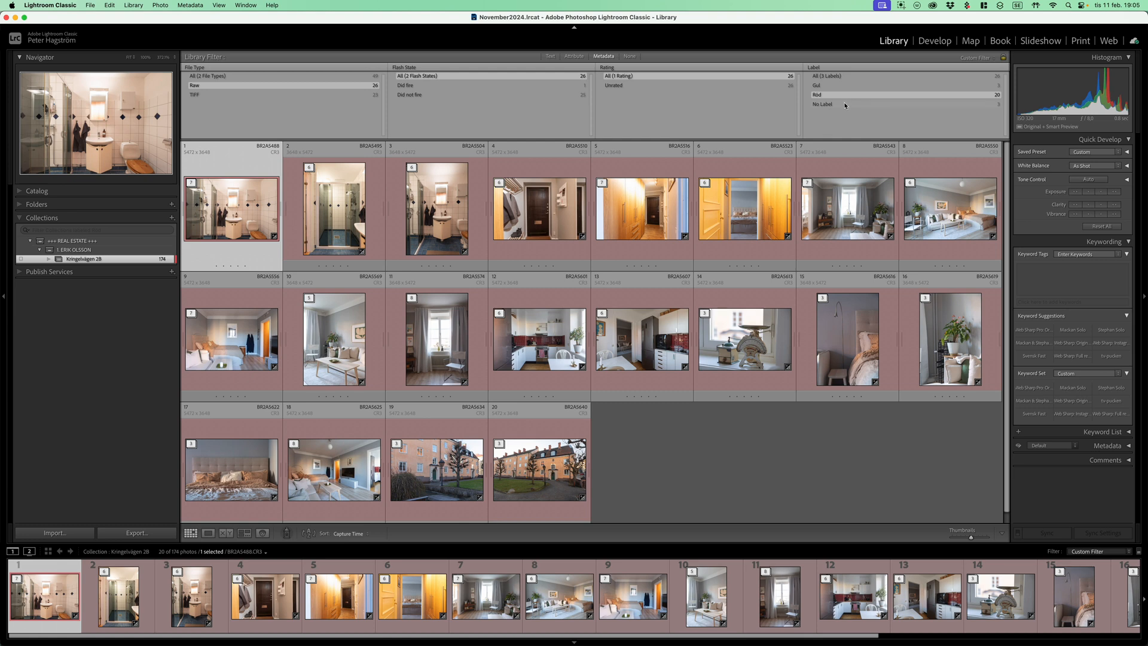
click(834, 105)
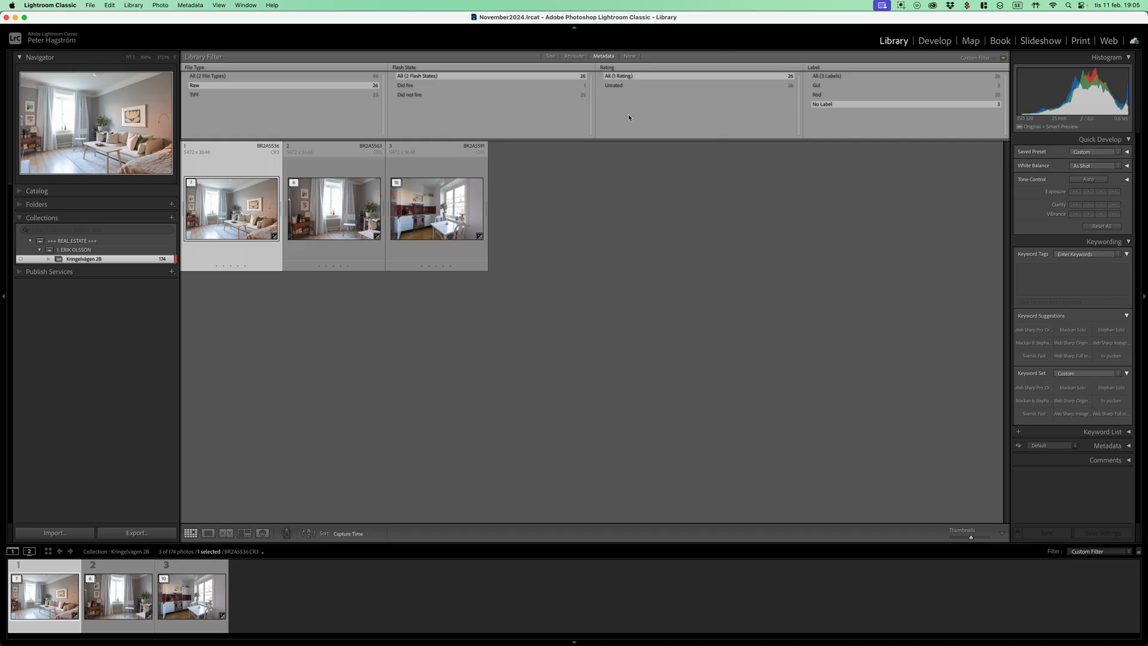
click(192, 182)
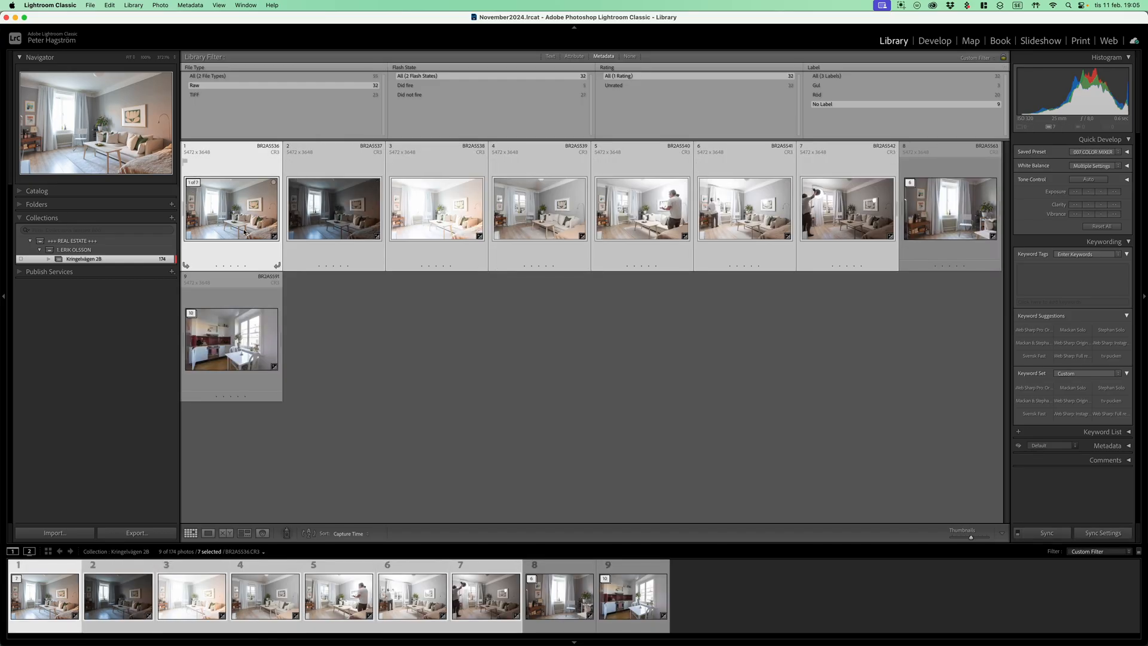
Open the living room stack in Develop and compare the dark, bright and middle ambient exposures
key(d)
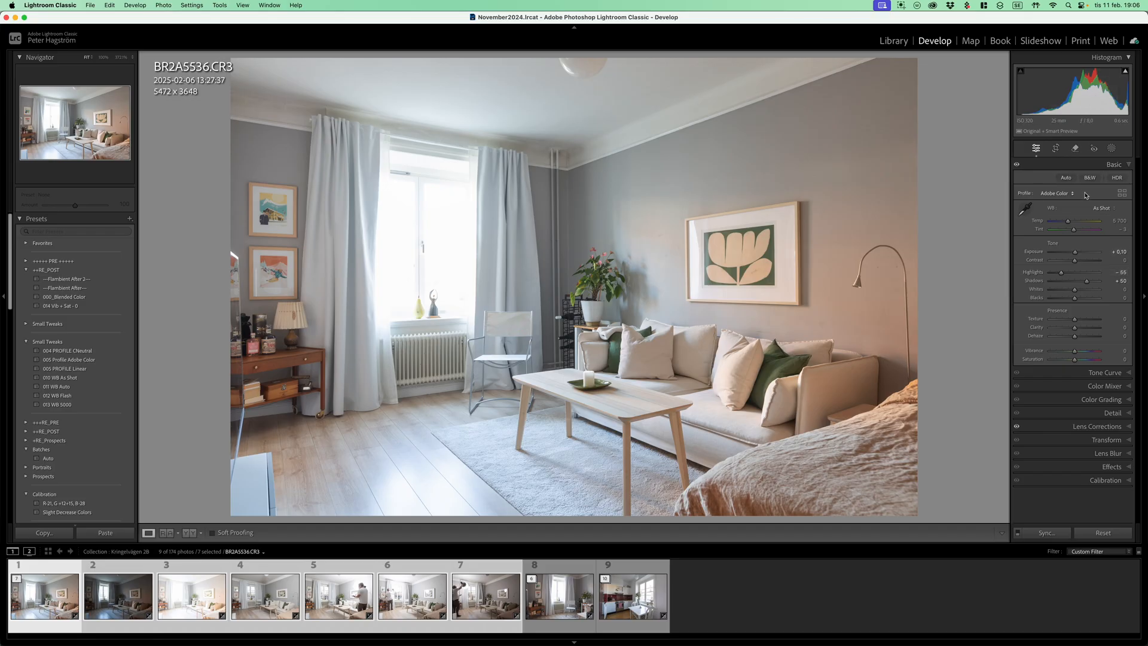
click(125, 603)
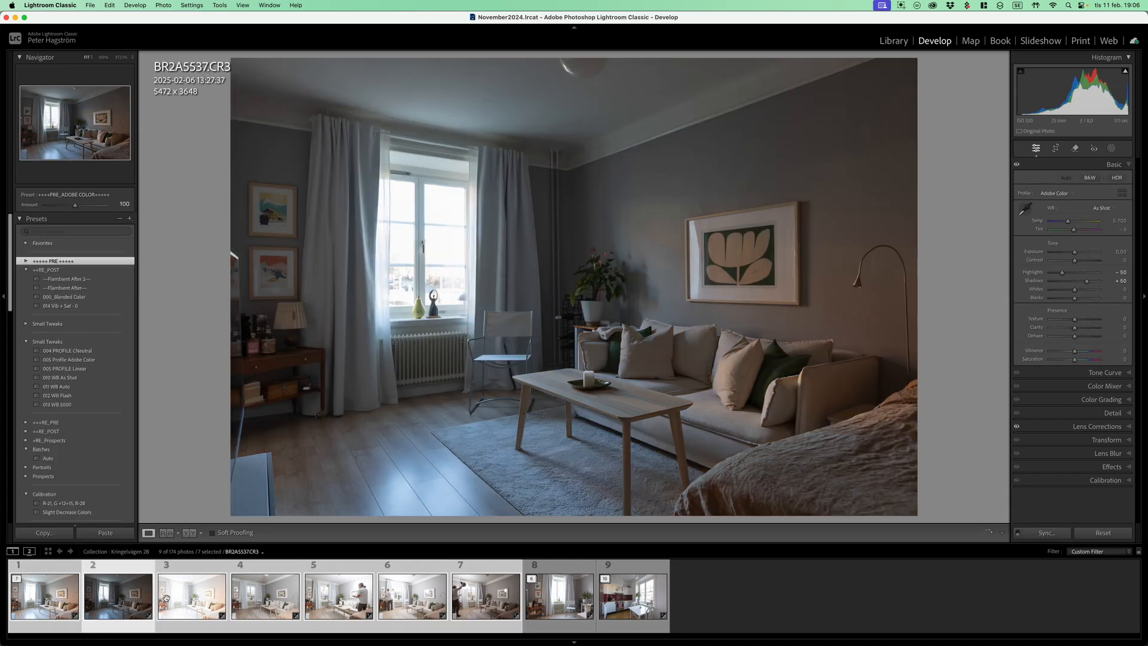
click(201, 598)
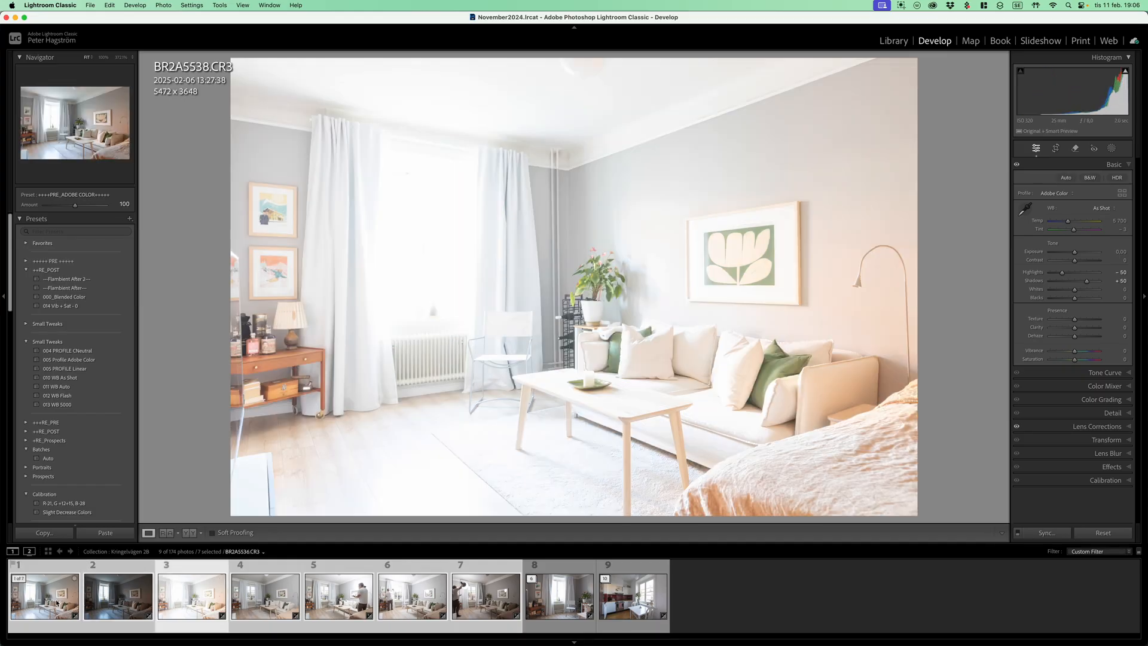
click(81, 604)
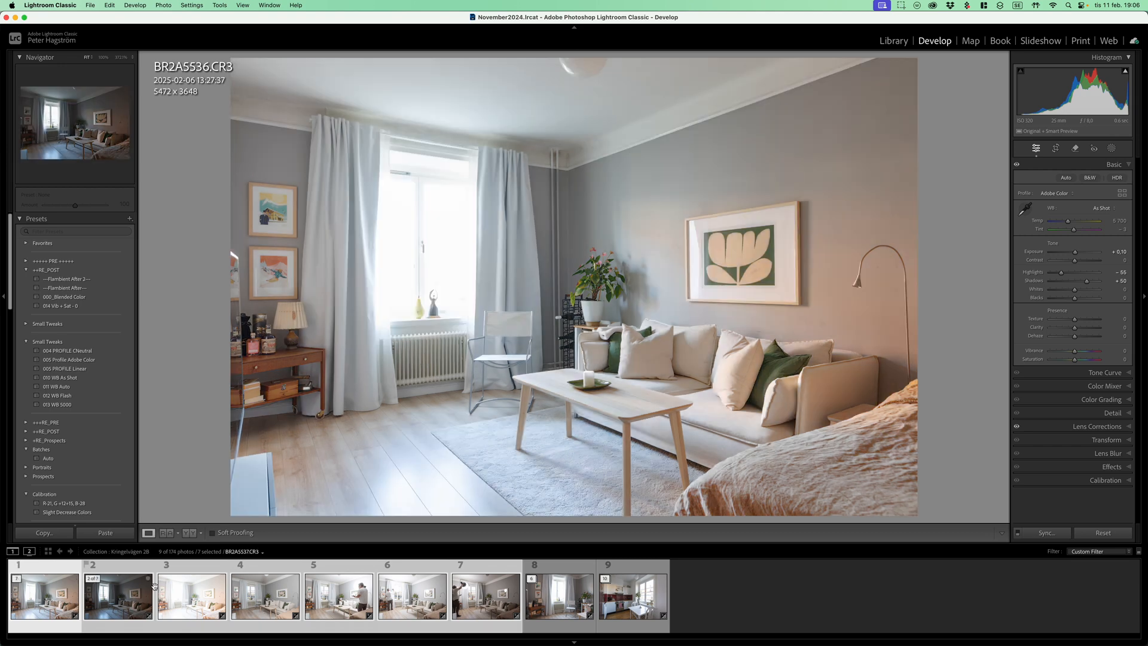
Remove the dark BR2A5537 and bright BR2A5538 from the selection and make BR2A5539 the active photo
super+click(125, 601)
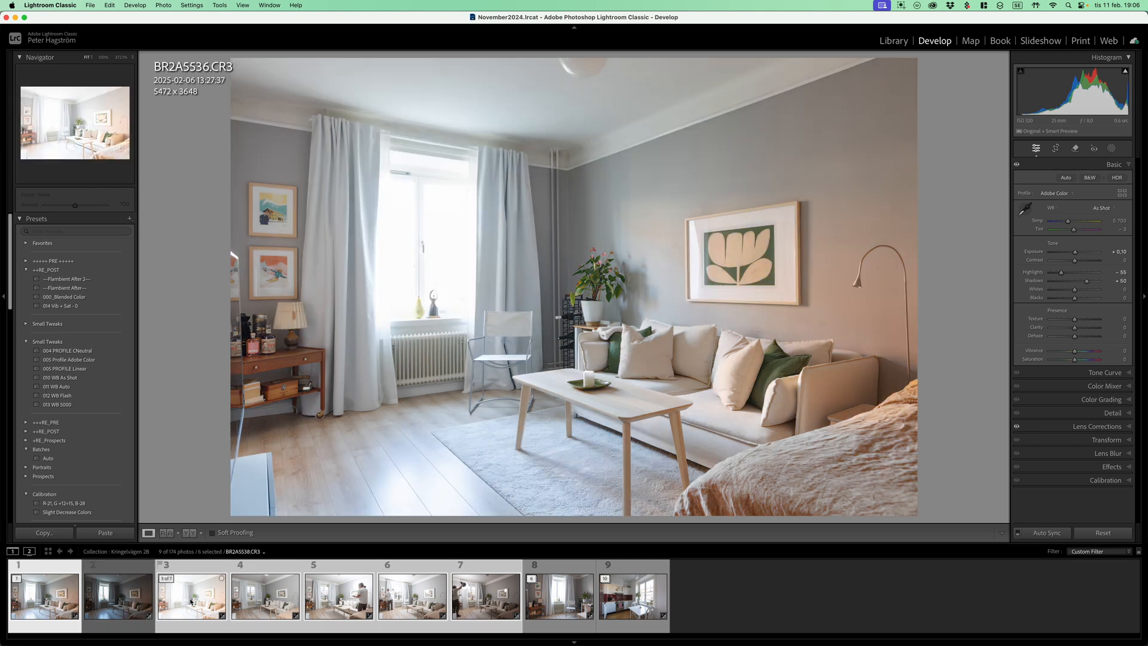
super+click(173, 602)
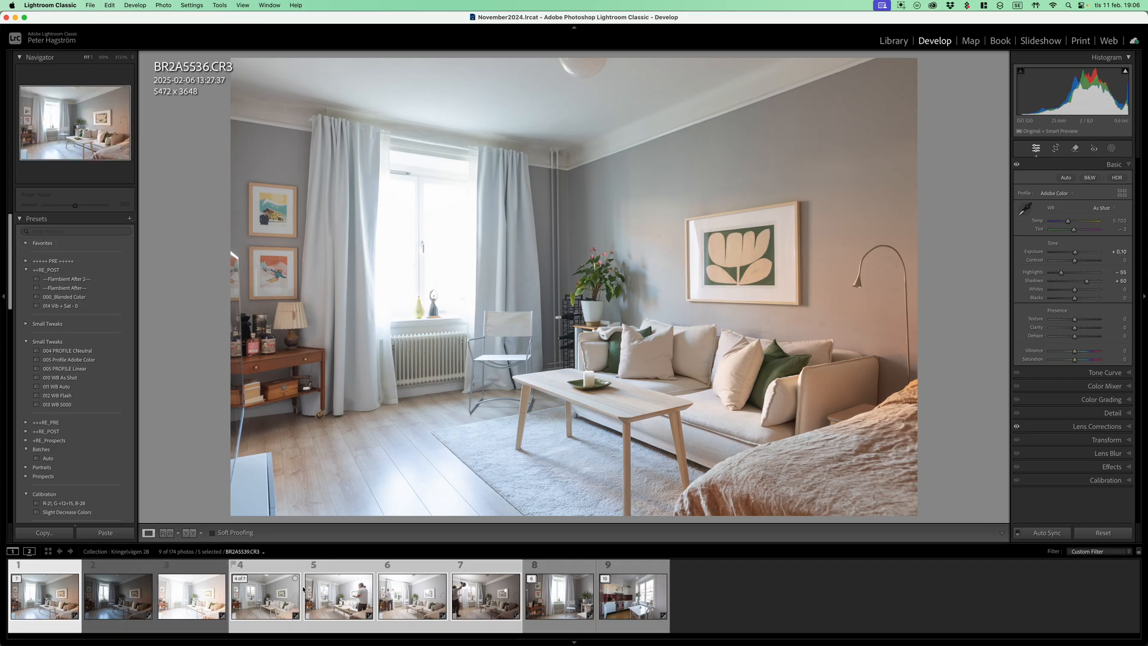
click(48, 594)
click(275, 597)
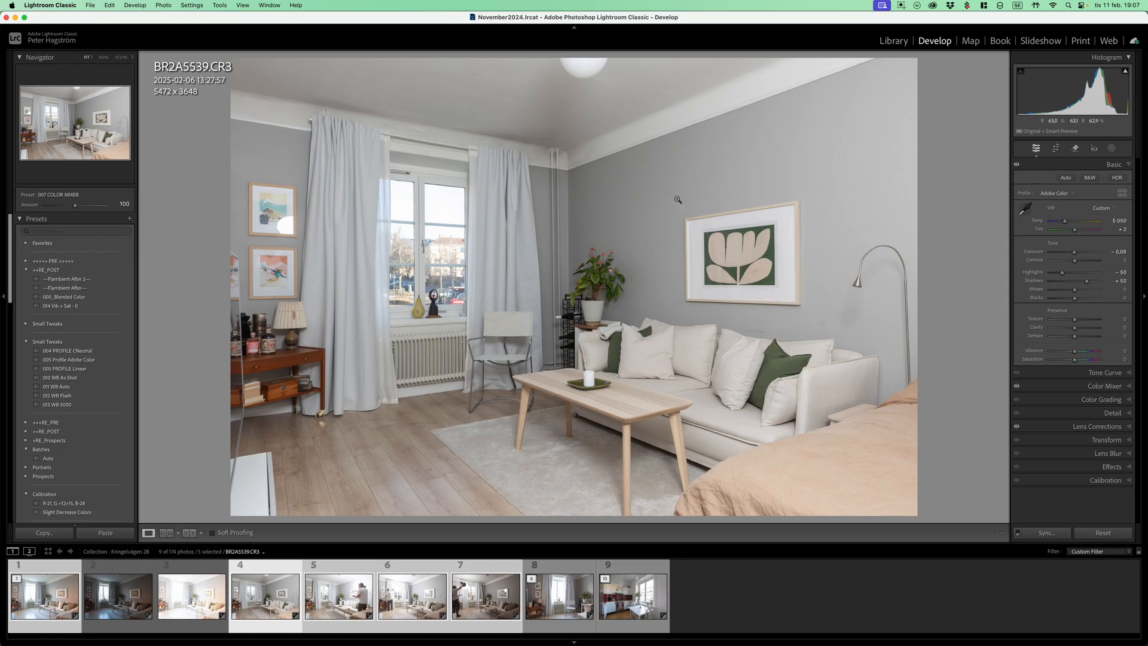
Set the white balance of BR2A5539 to temperature 5,200 and tint +1, and its exposure to -0.20
key(w)
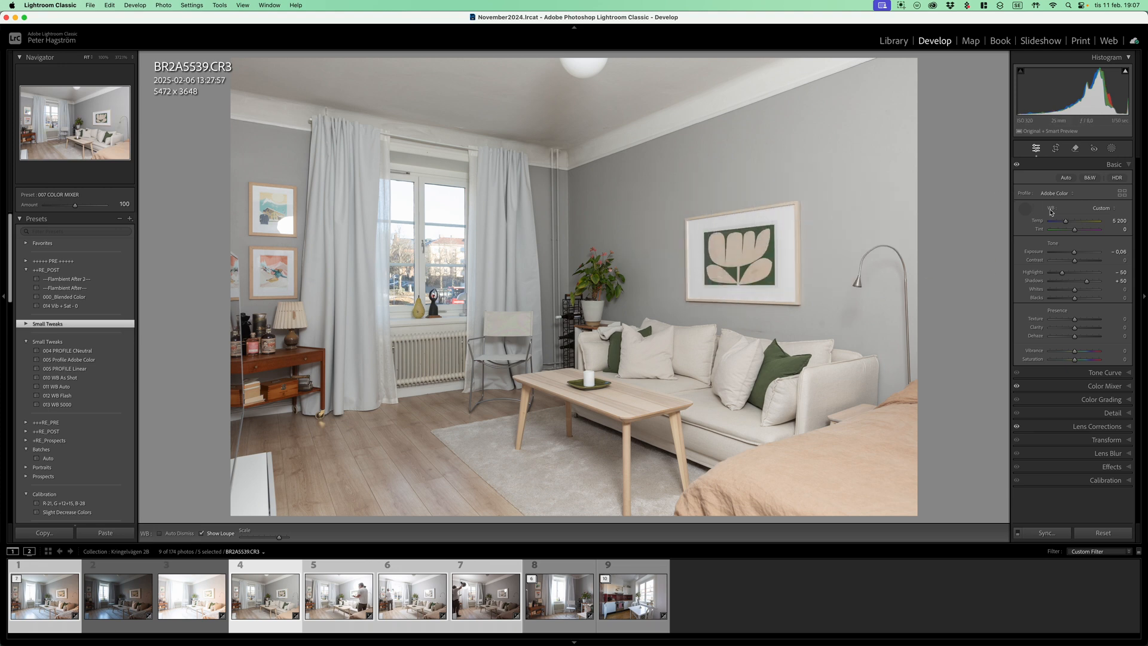
click(1049, 230)
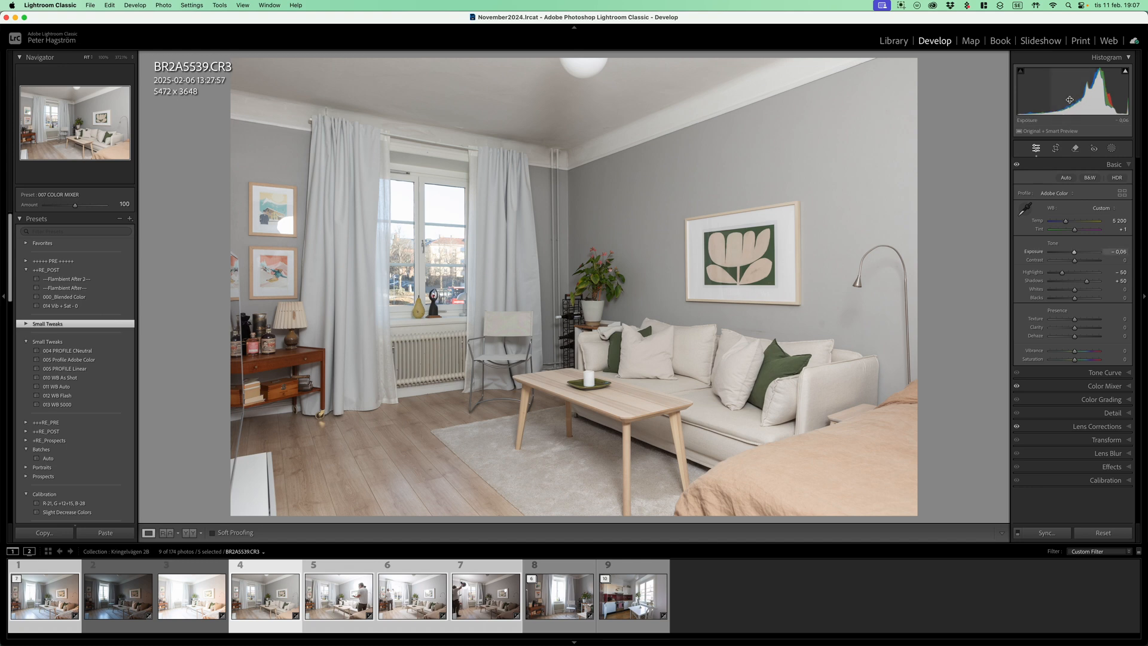
drag(1088, 95, 1086, 96)
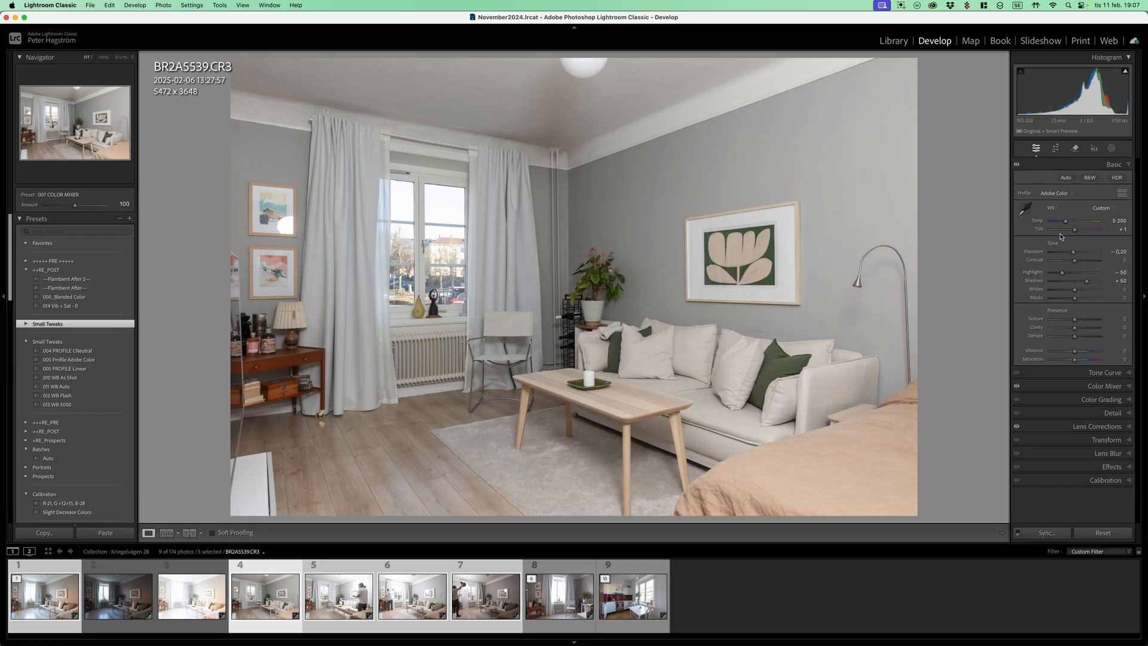
Show the Color Mixer saturation settings and lower the exposure of the flash frame BR2A5540
click(1108, 387)
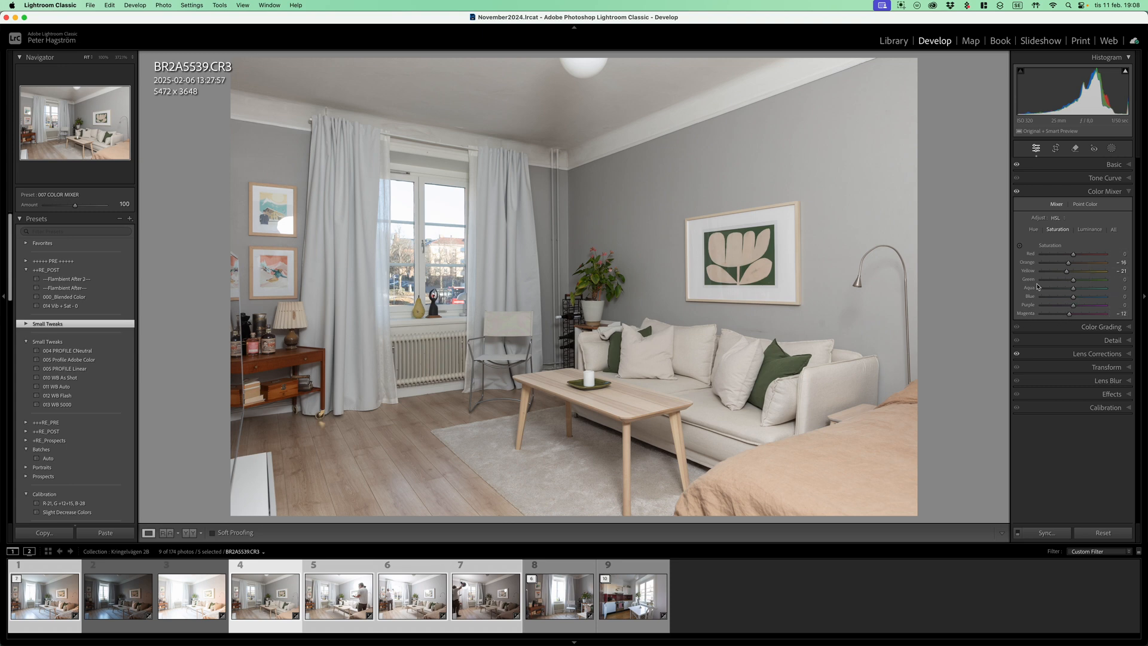
key(Right)
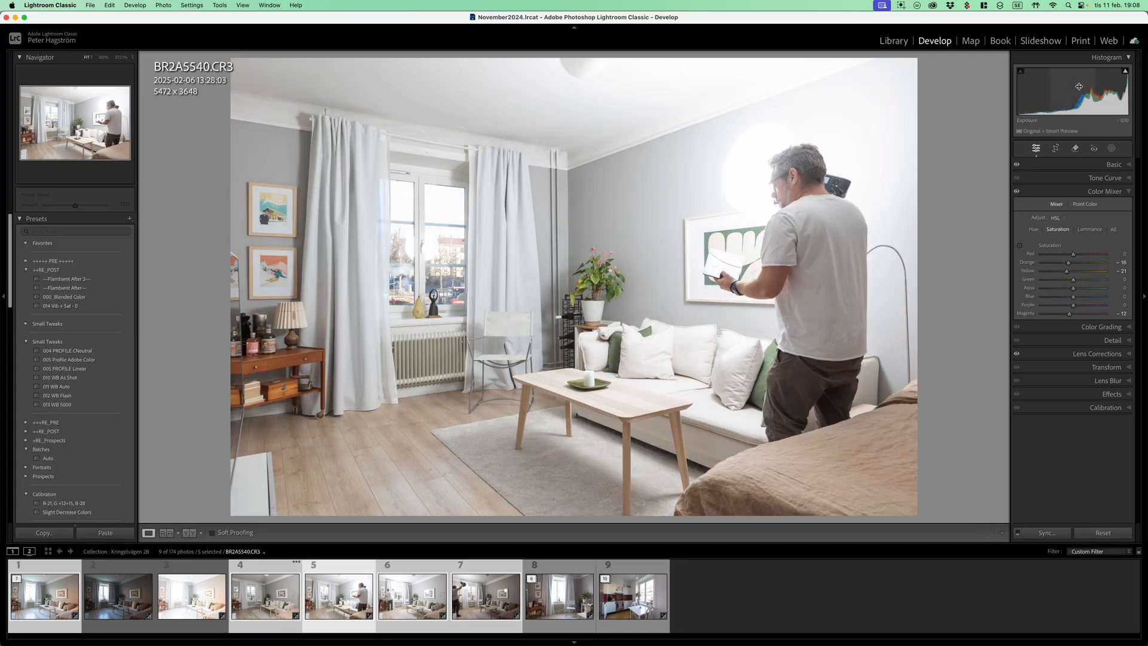
drag(1088, 86, 1079, 86)
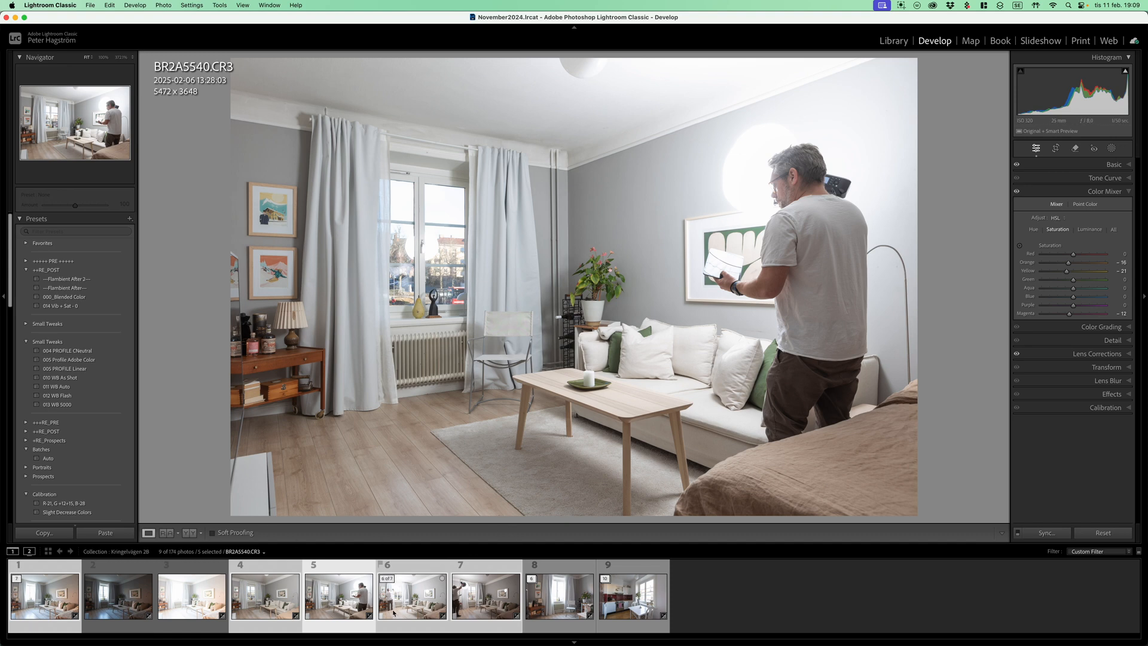
Review the flash frames BR2A5541 and BR2A5542, and remove BR2A5542 from the selection
click(420, 607)
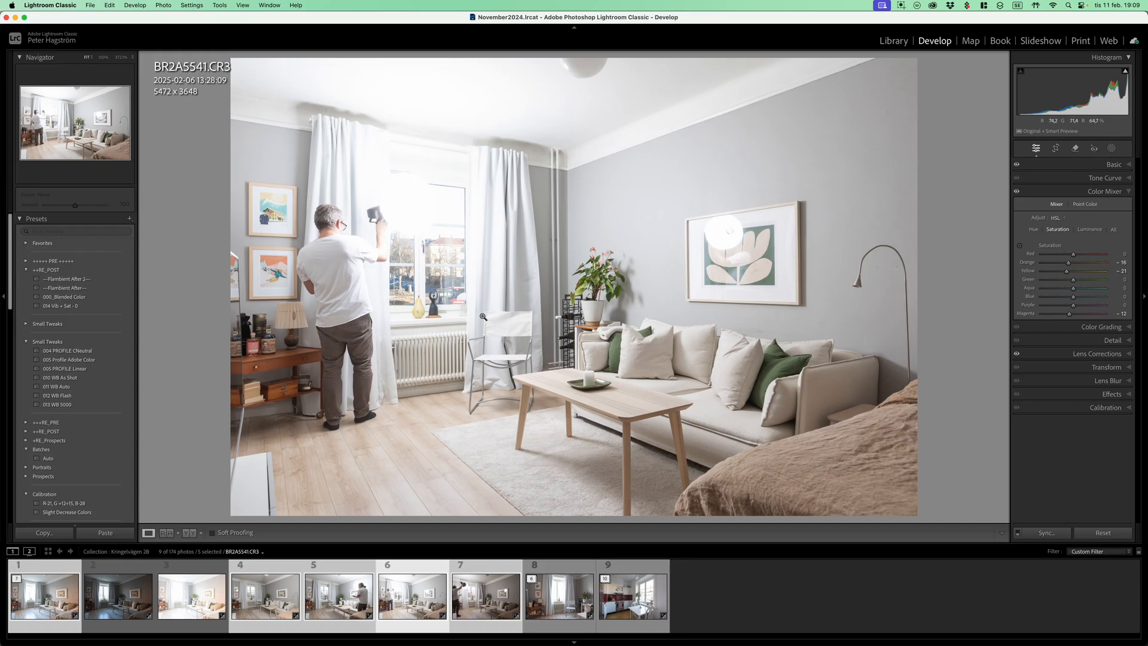
click(480, 610)
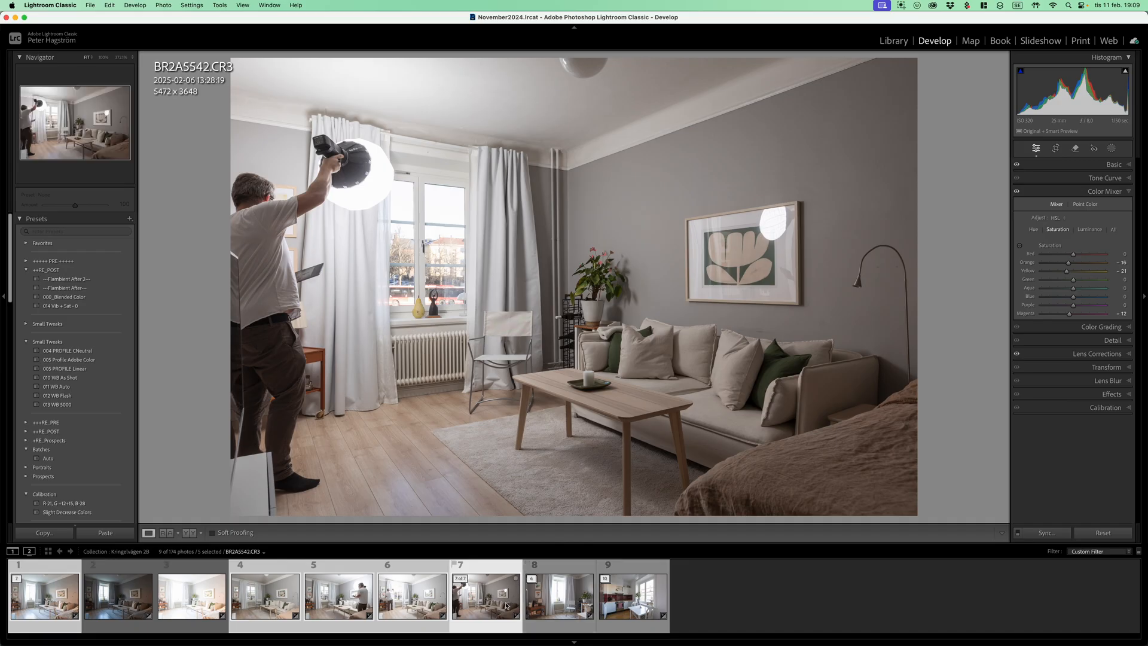
super+click(489, 600)
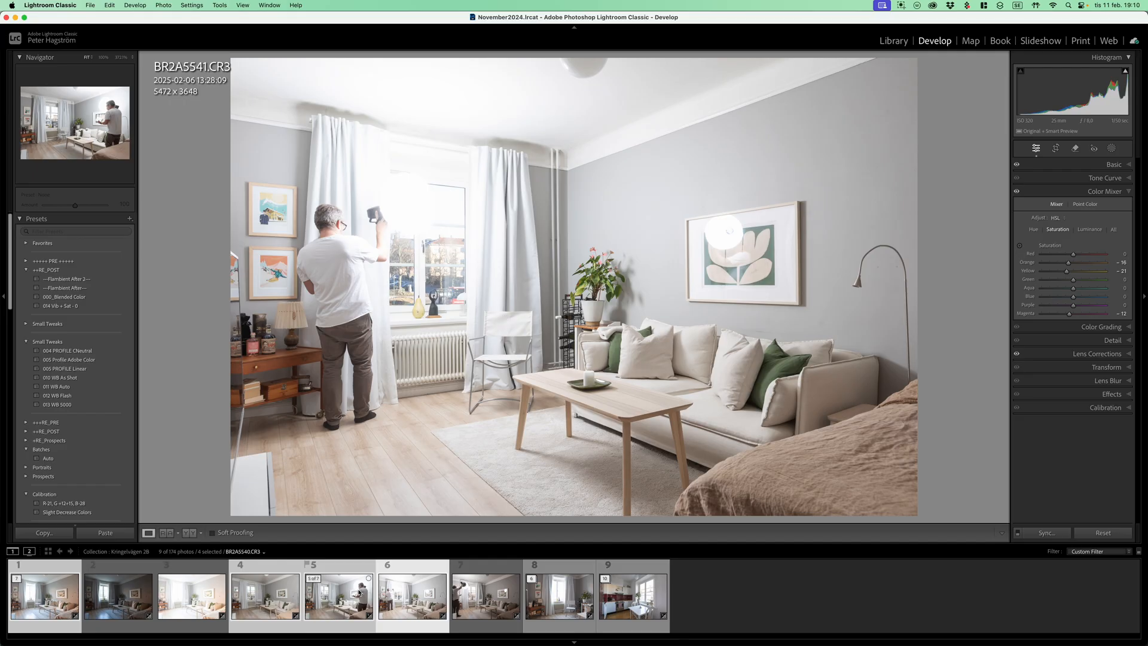
right_click(358, 592)
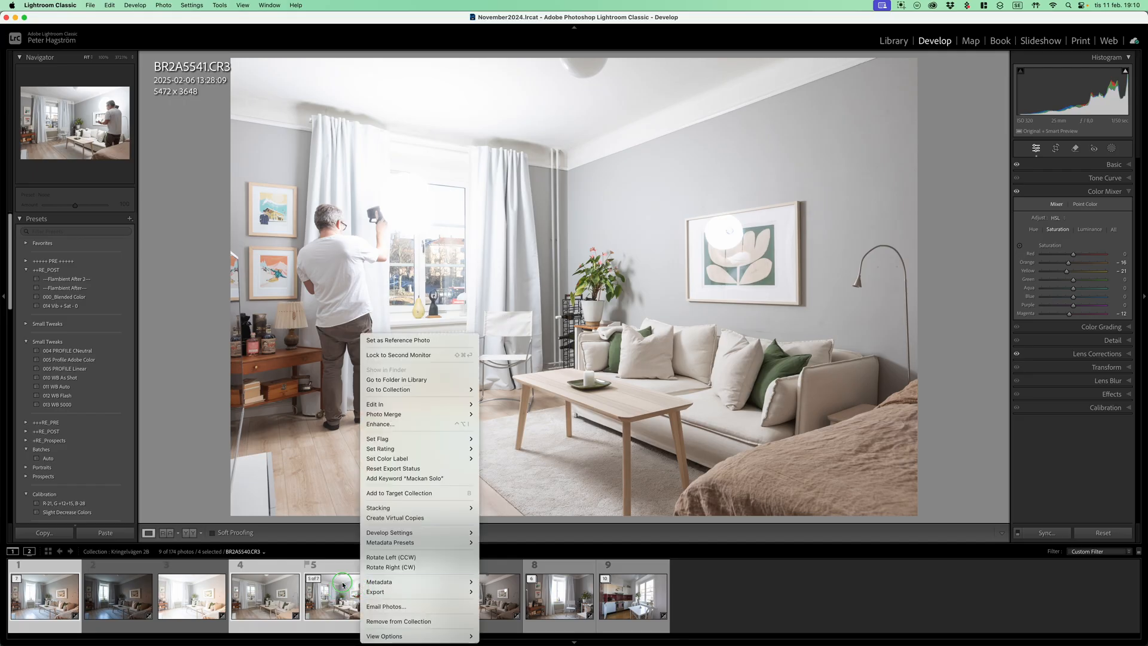
mouse_move(419, 404)
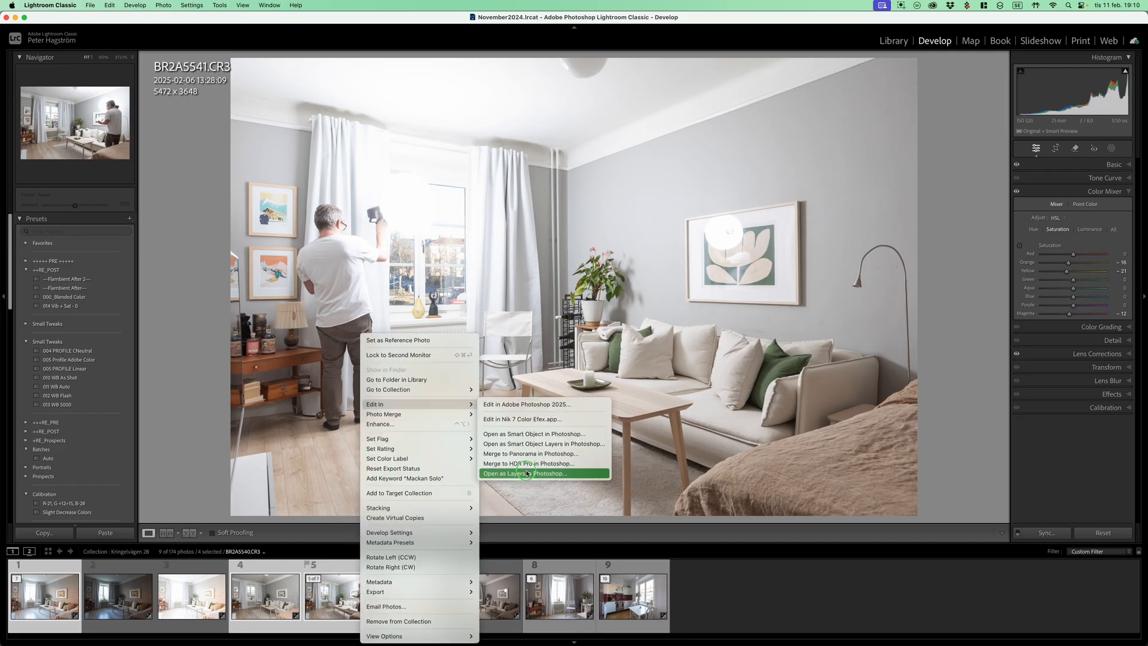
click(338, 495)
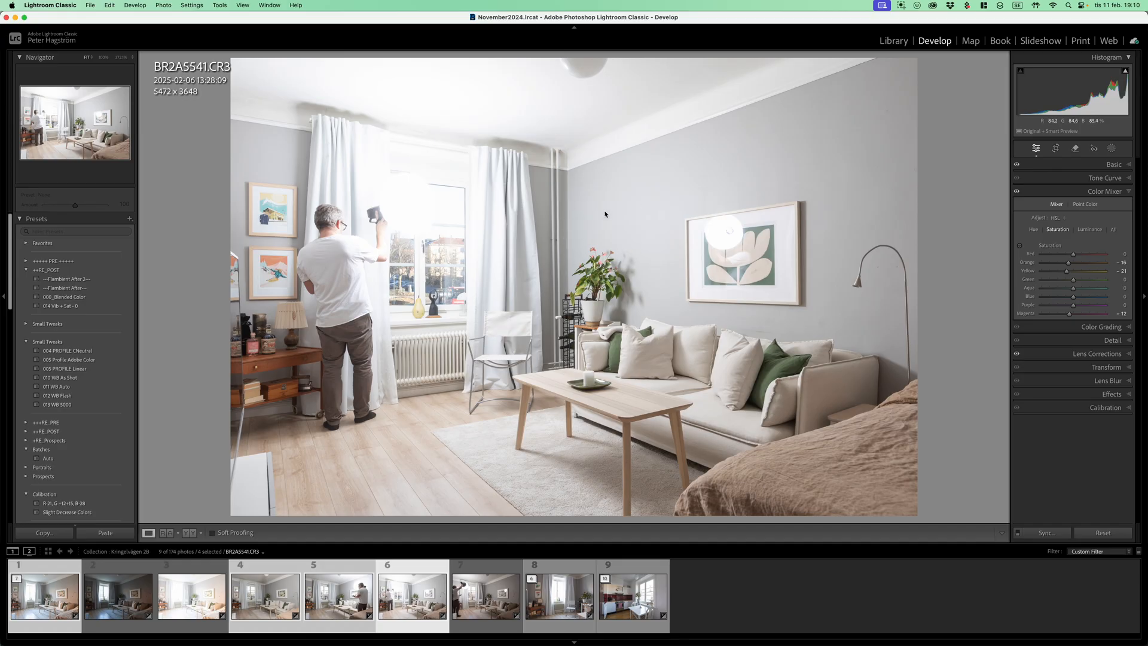
Open the four selected living room photos as layers in one Photoshop document
key(alt)
key(super+e)
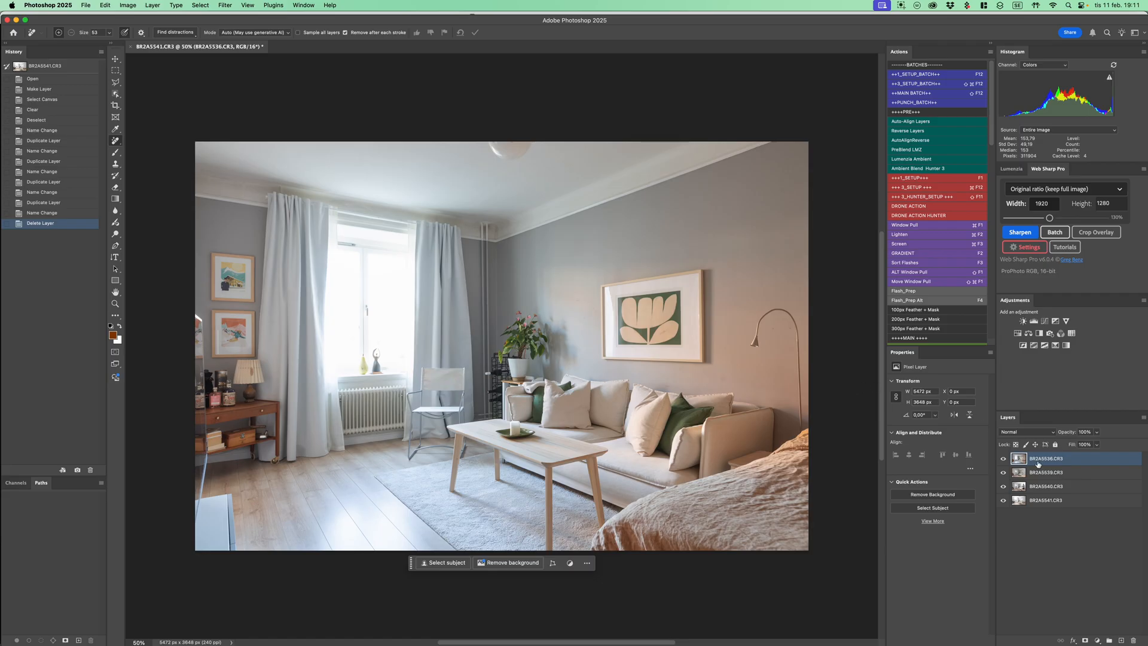
Hide the upper three layers one by one to inspect each exposure, and show them all again
click(1003, 459)
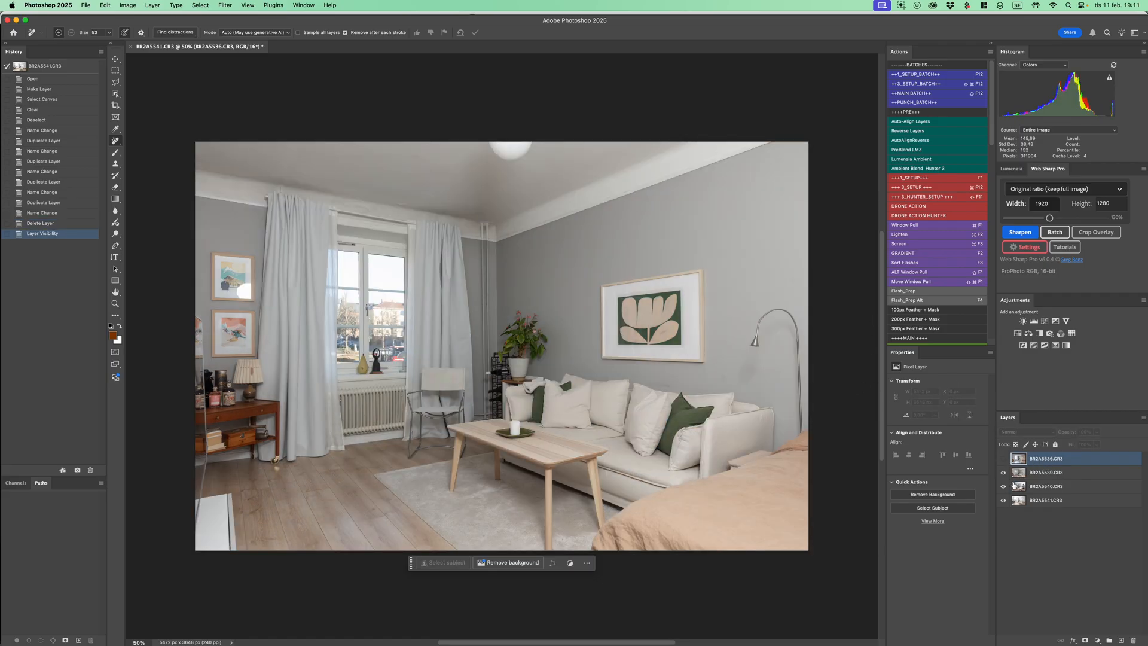
click(1003, 472)
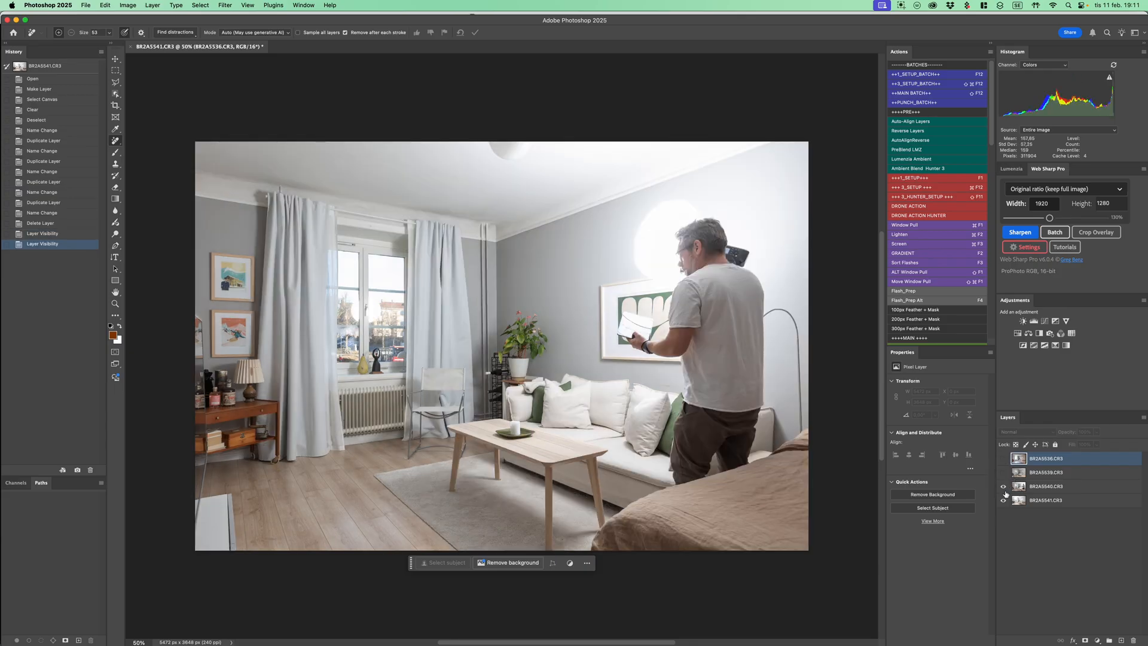
click(1004, 487)
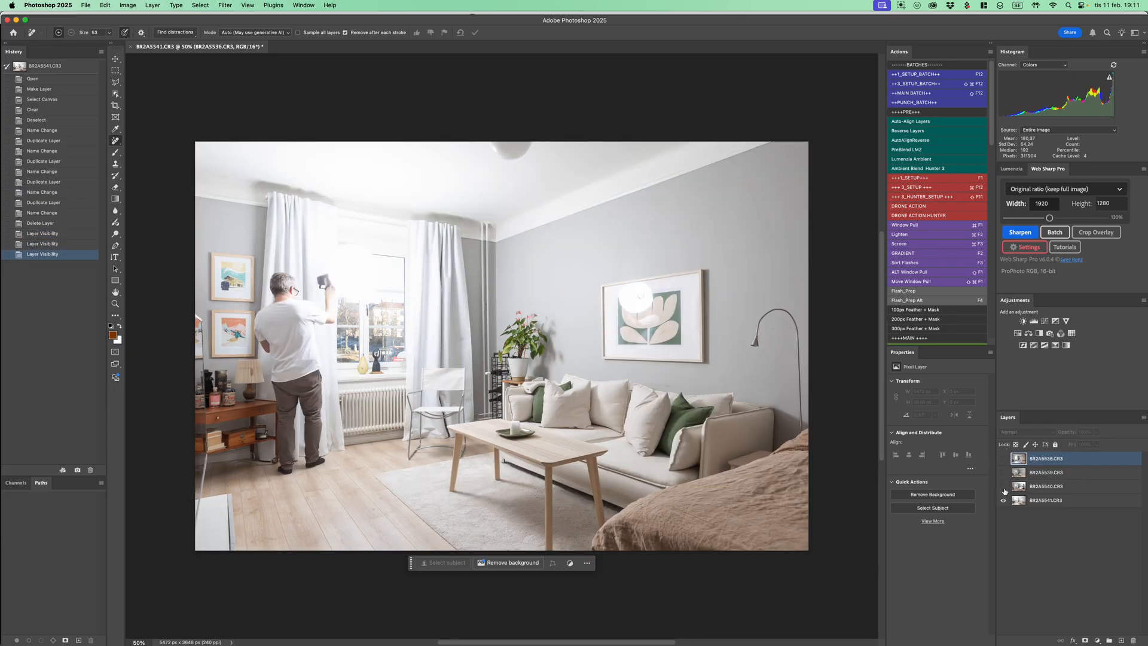
click(1003, 486)
click(1004, 473)
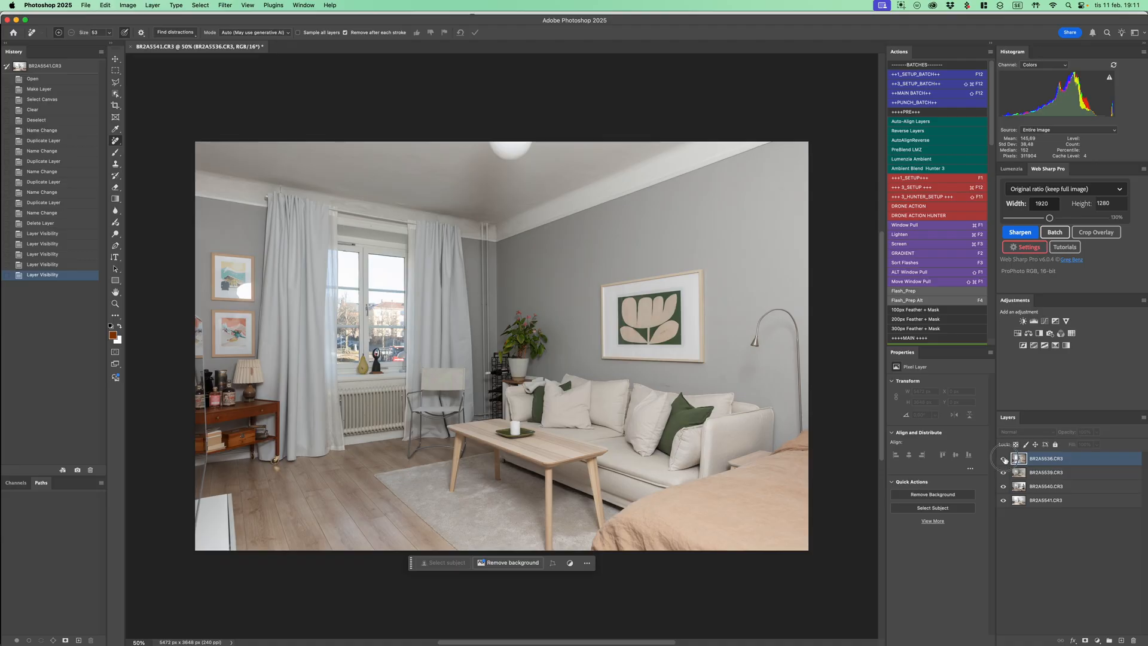
click(1004, 459)
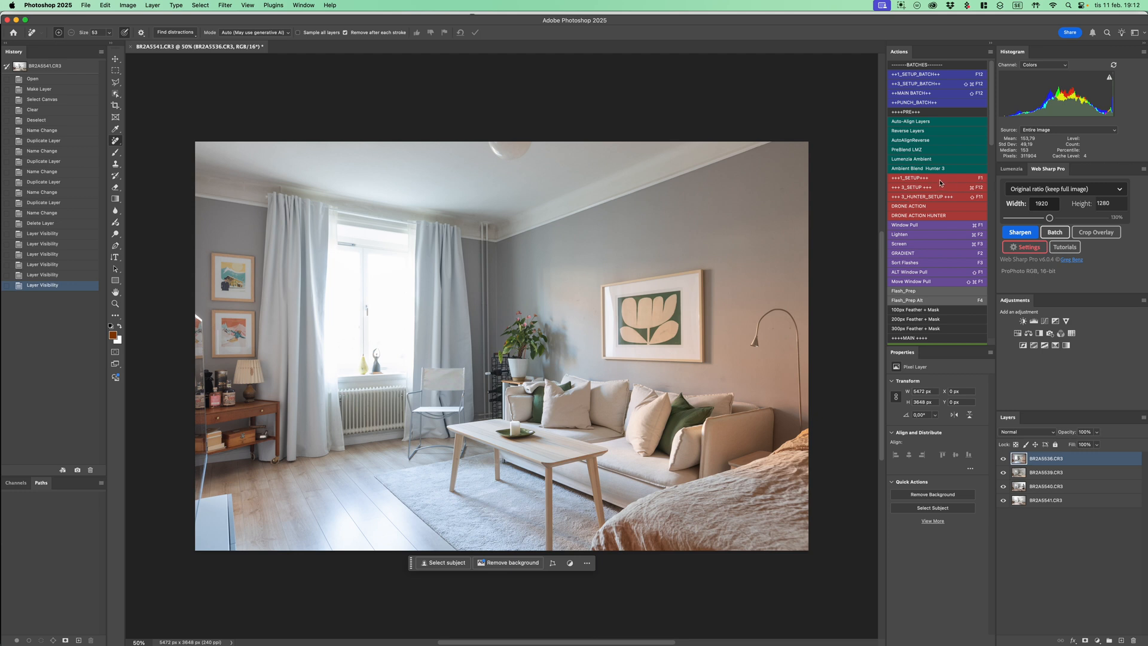
click(991, 52)
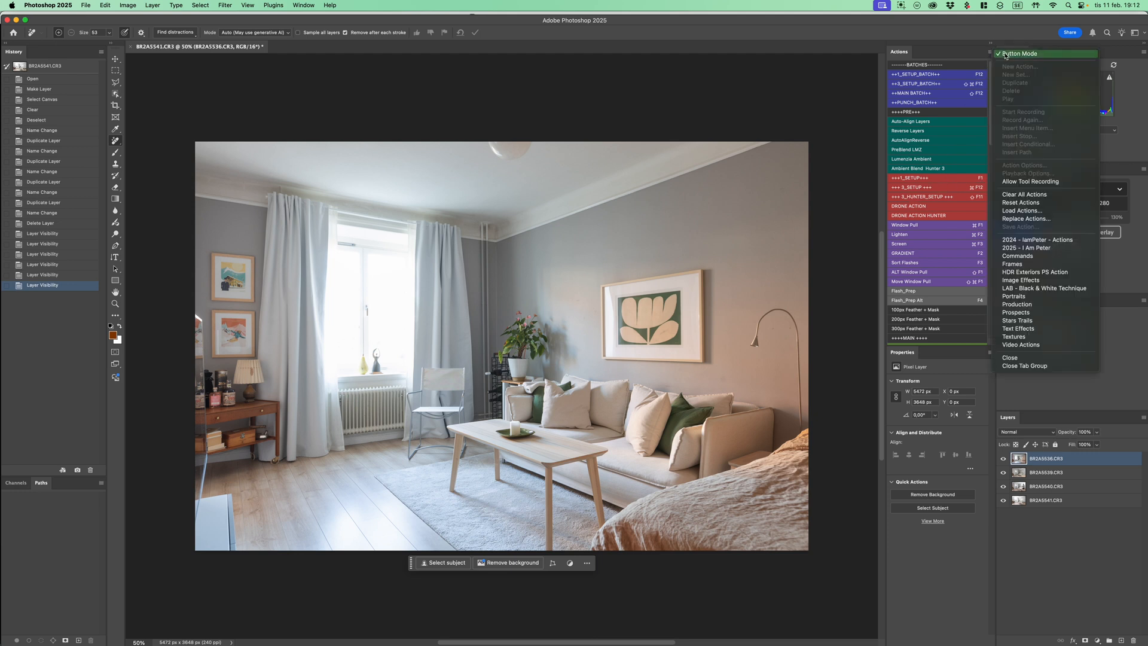
click(993, 55)
click(991, 55)
click(1007, 57)
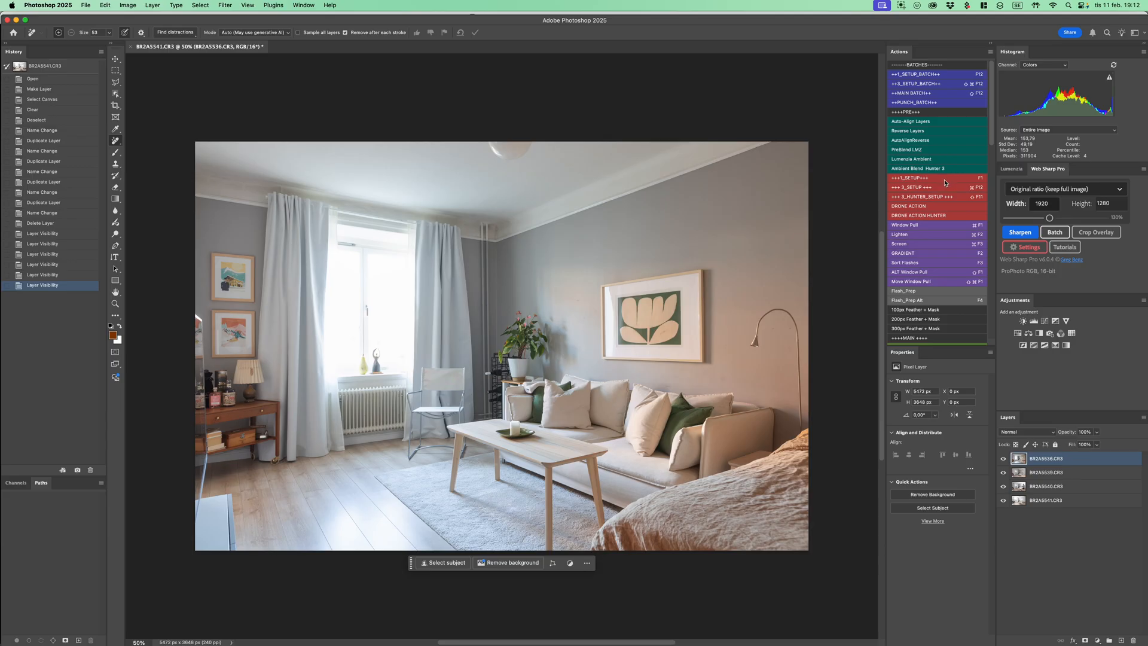
Run the action that aligns the layers, reverses their order and names the base Ambient, and check BR2A5541 by toggling its visibility
click(888, 293)
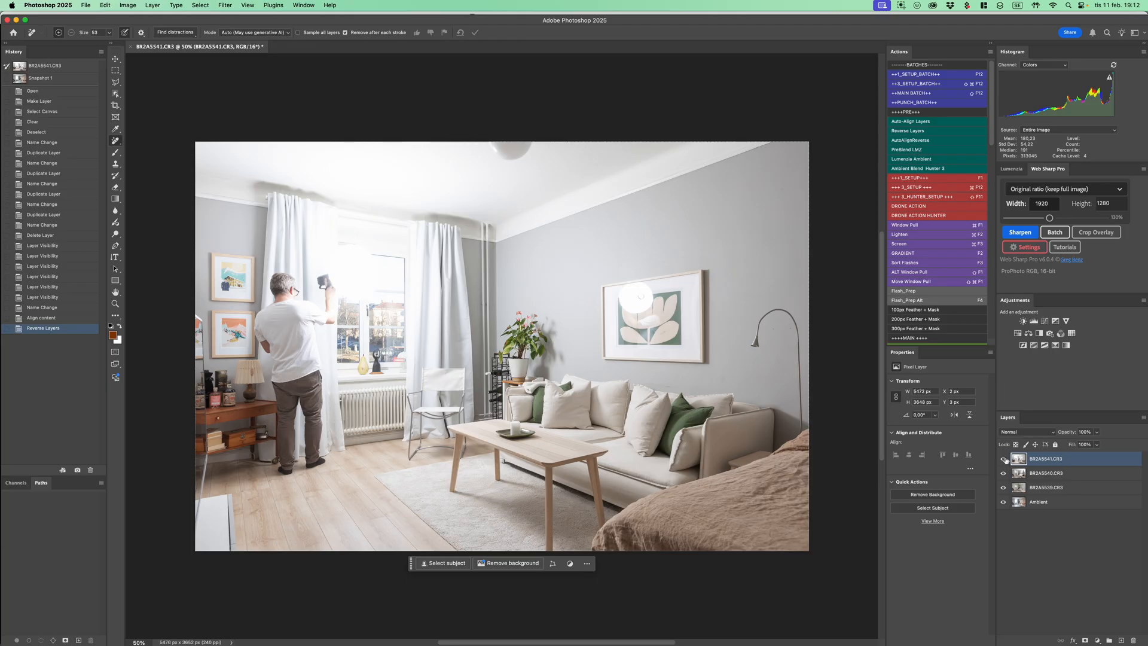
click(1005, 459)
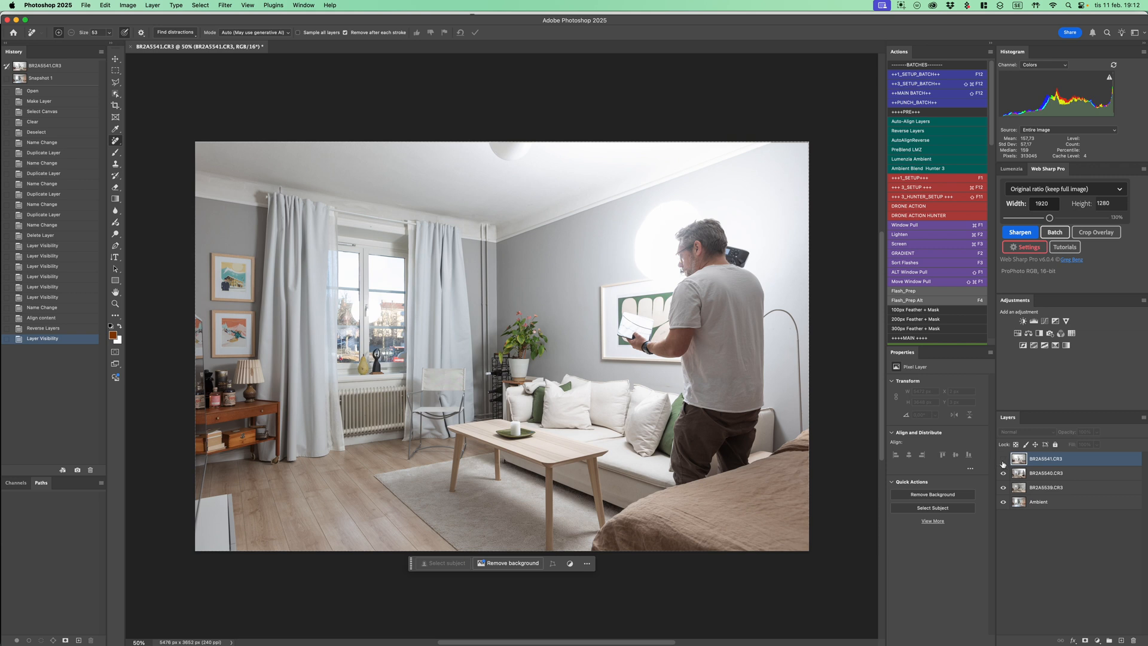
click(1004, 461)
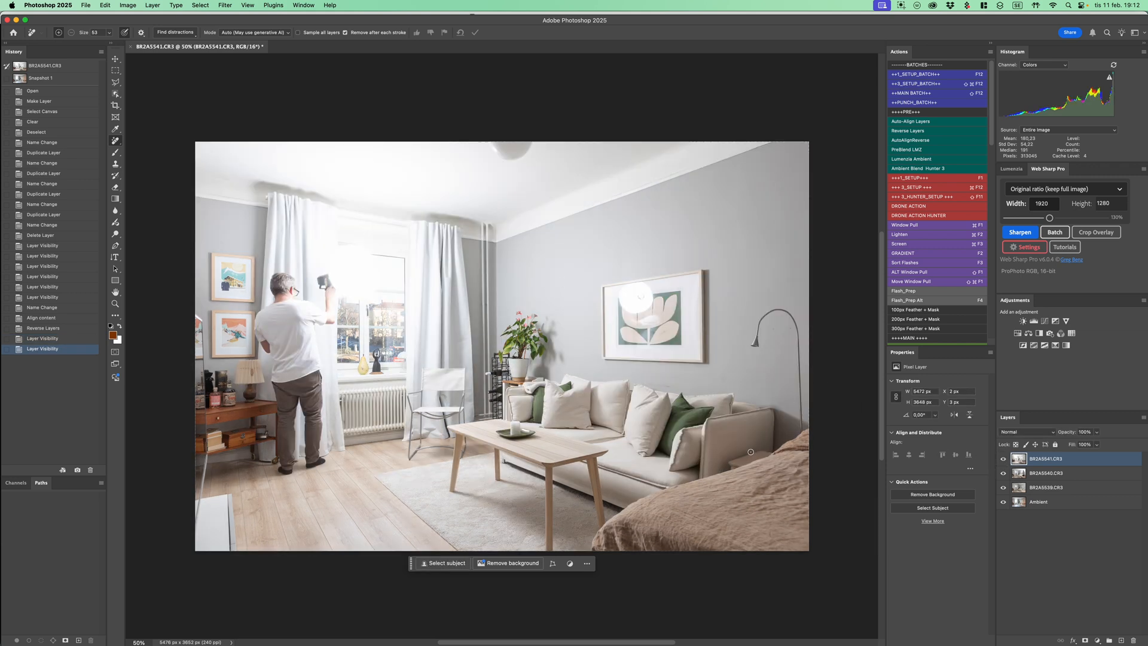
click(1004, 460)
click(1004, 459)
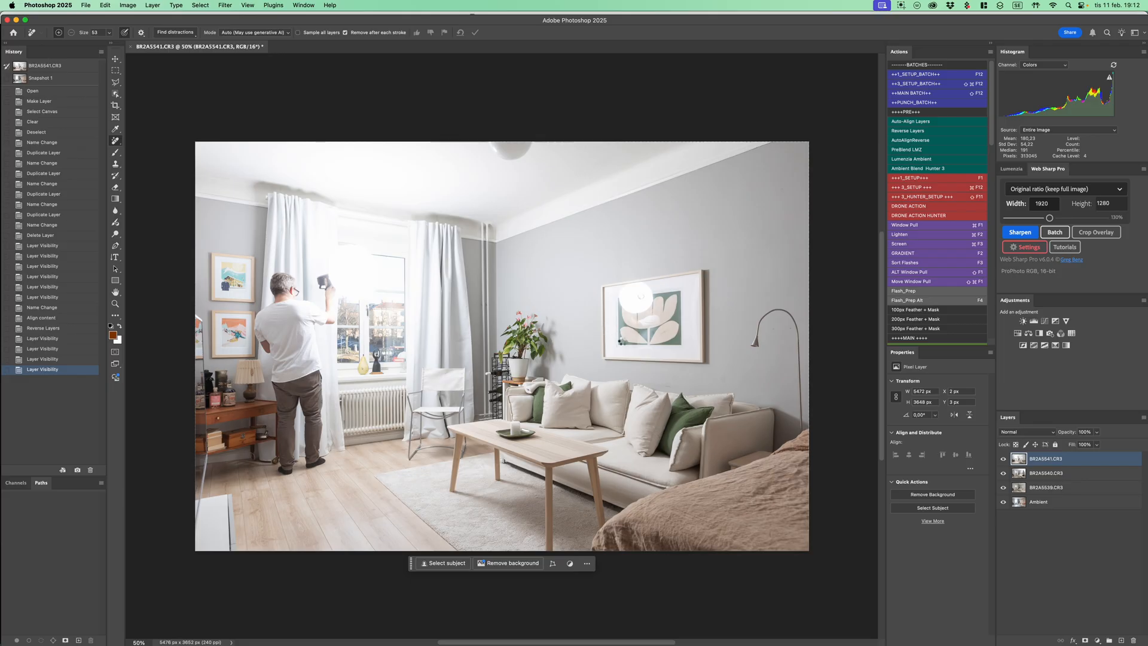
Run the GRADIENT action on the BR2A5541 layer and redraw its mask gradient horizontally between the framed wall picture and the window curtain
key(F2)
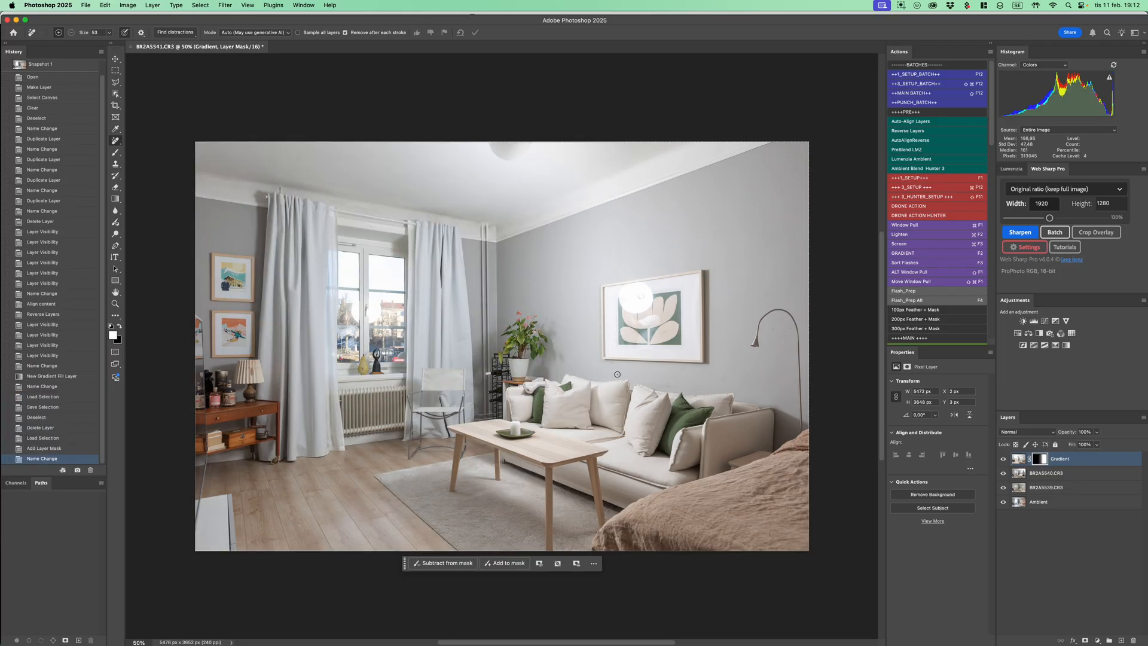
key(g)
drag(585, 325, 431, 324)
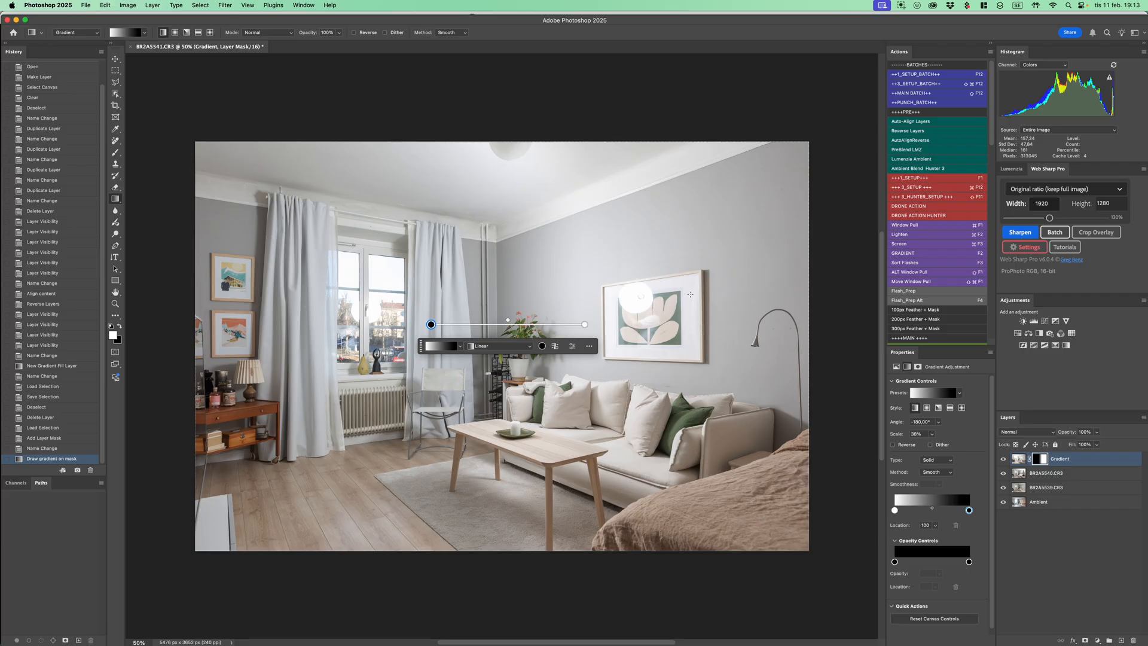
Delete the Gradient layer's mask and give the layer a new blank white mask
click(1045, 461)
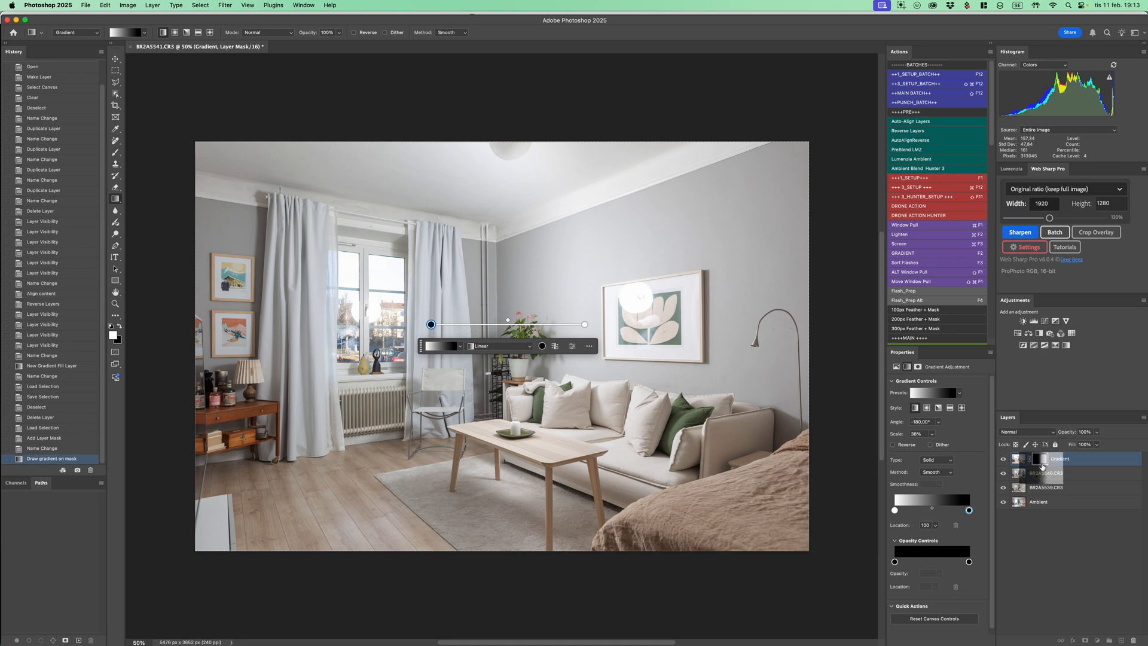
key(BackSpace)
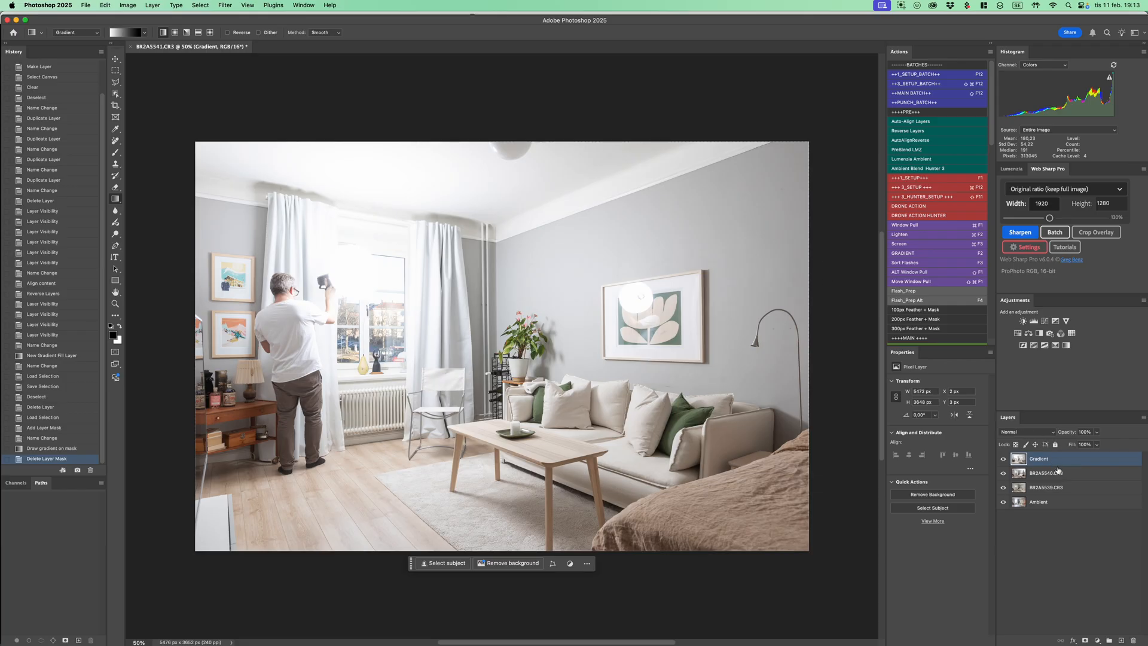
click(1086, 641)
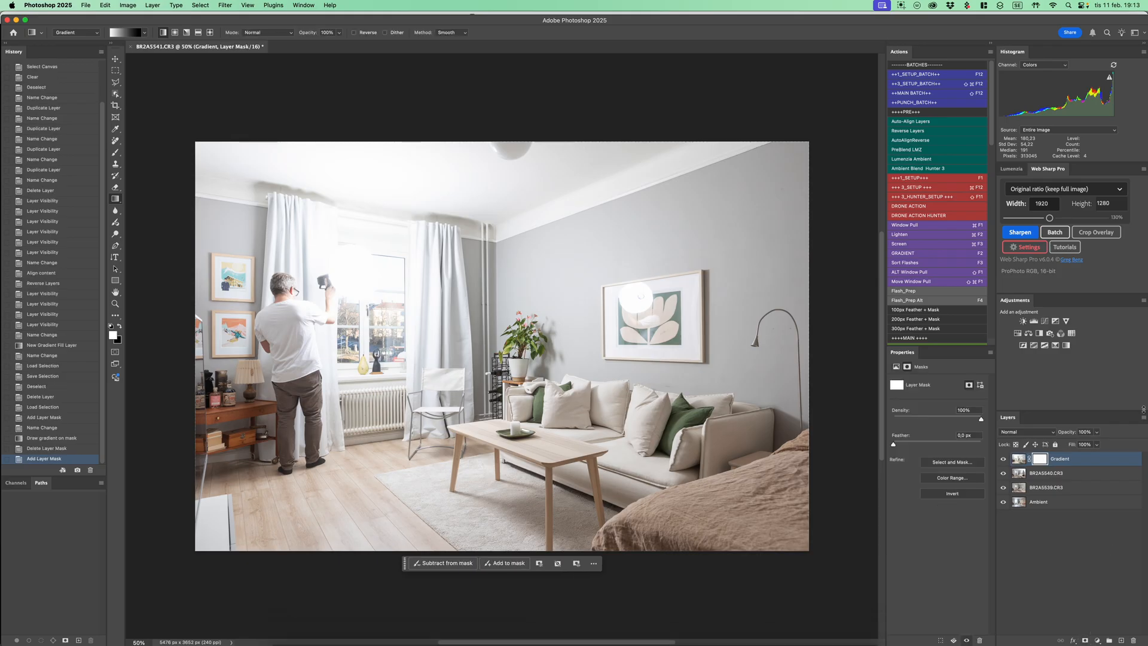
Paint black with a large soft brush on the Gradient layer's mask over the man, window, curtains and adjoining ceiling
key(b)
ctrl+alt+drag(341, 331, 428, 332)
key(x)
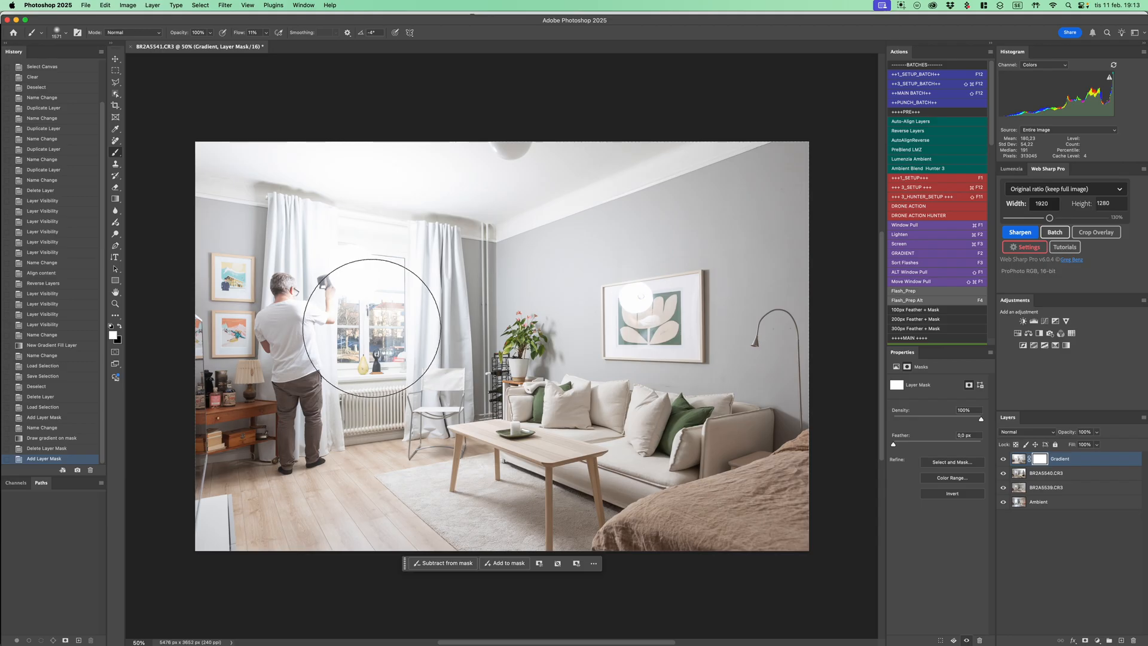
mouse_move(322, 306)
ctrl+alt+mouse_down()
mouse_move(377, 307)
mouse_move(411, 339)
mouse_move(372, 339)
ctrl+alt+mouse_up()
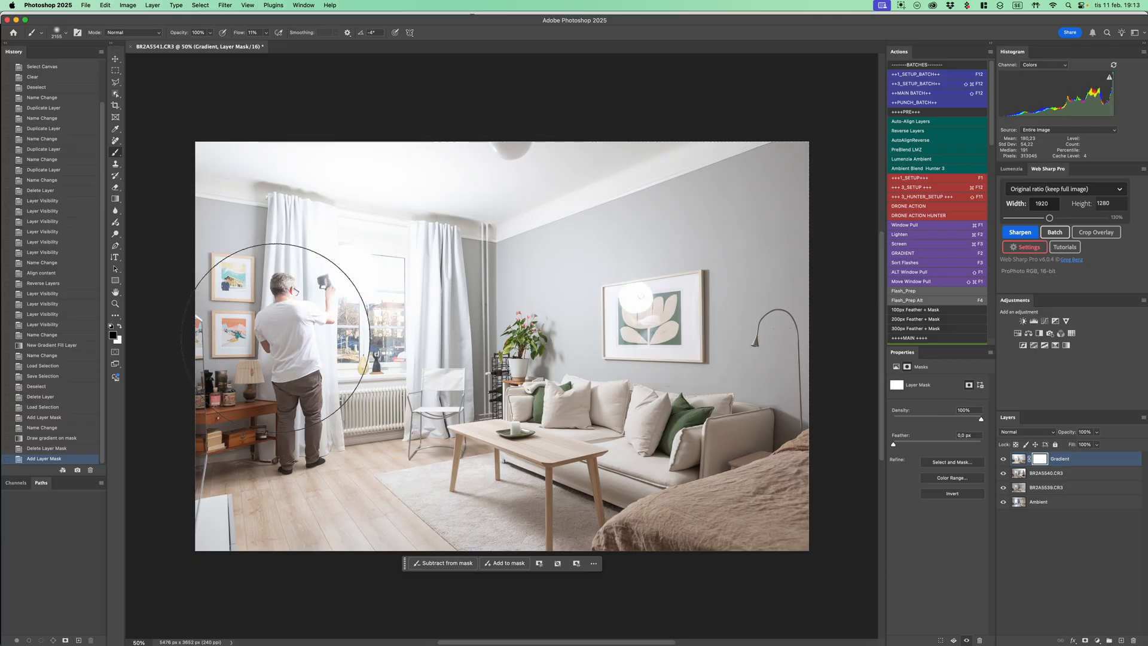
mouse_move(302, 287)
mouse_down()
mouse_move(292, 421)
mouse_move(303, 446)
mouse_move(305, 400)
mouse_move(292, 453)
mouse_move(310, 440)
mouse_move(332, 335)
mouse_move(319, 288)
mouse_move(297, 331)
mouse_move(308, 268)
mouse_move(296, 272)
mouse_move(303, 335)
mouse_move(320, 274)
mouse_move(320, 190)
mouse_move(334, 298)
mouse_move(382, 240)
mouse_move(377, 224)
mouse_move(364, 273)
mouse_move(378, 231)
mouse_move(376, 155)
mouse_move(332, 223)
mouse_move(341, 403)
mouse_move(369, 393)
mouse_move(357, 439)
mouse_move(389, 408)
mouse_move(400, 431)
mouse_move(421, 420)
mouse_move(397, 193)
mouse_move(364, 216)
mouse_move(357, 321)
mouse_move(373, 394)
mouse_move(387, 399)
mouse_move(374, 466)
mouse_move(399, 383)
mouse_move(394, 309)
mouse_move(357, 206)
mouse_move(364, 439)
mouse_move(399, 149)
mouse_move(401, 176)
mouse_move(445, 169)
mouse_move(468, 149)
mouse_up()
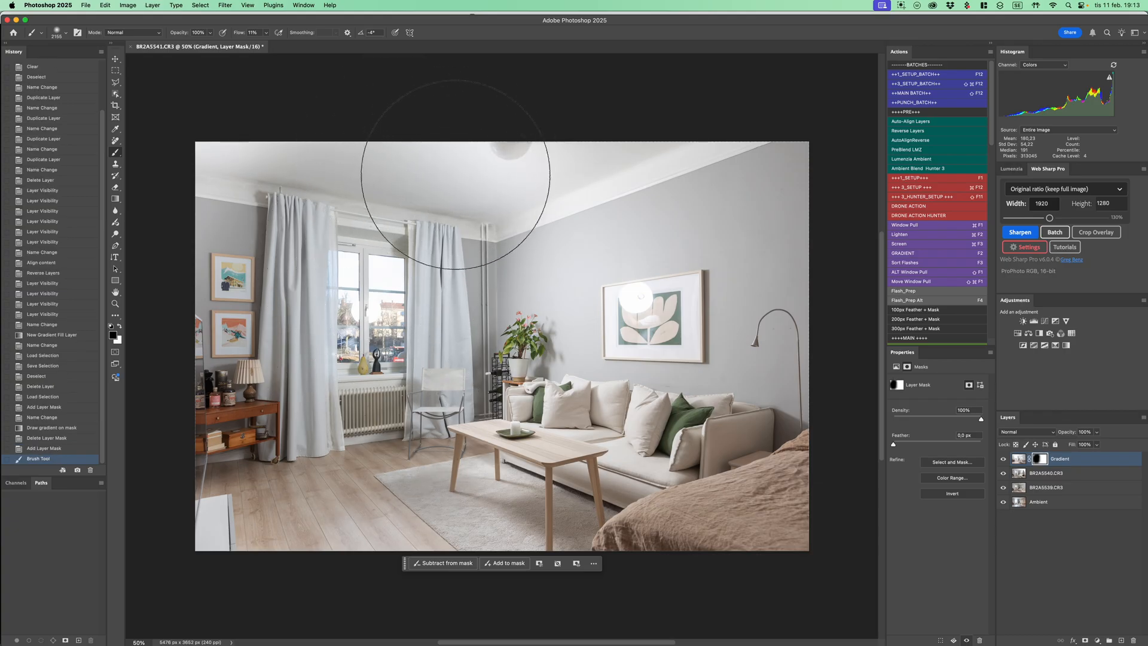
drag(366, 417, 357, 347)
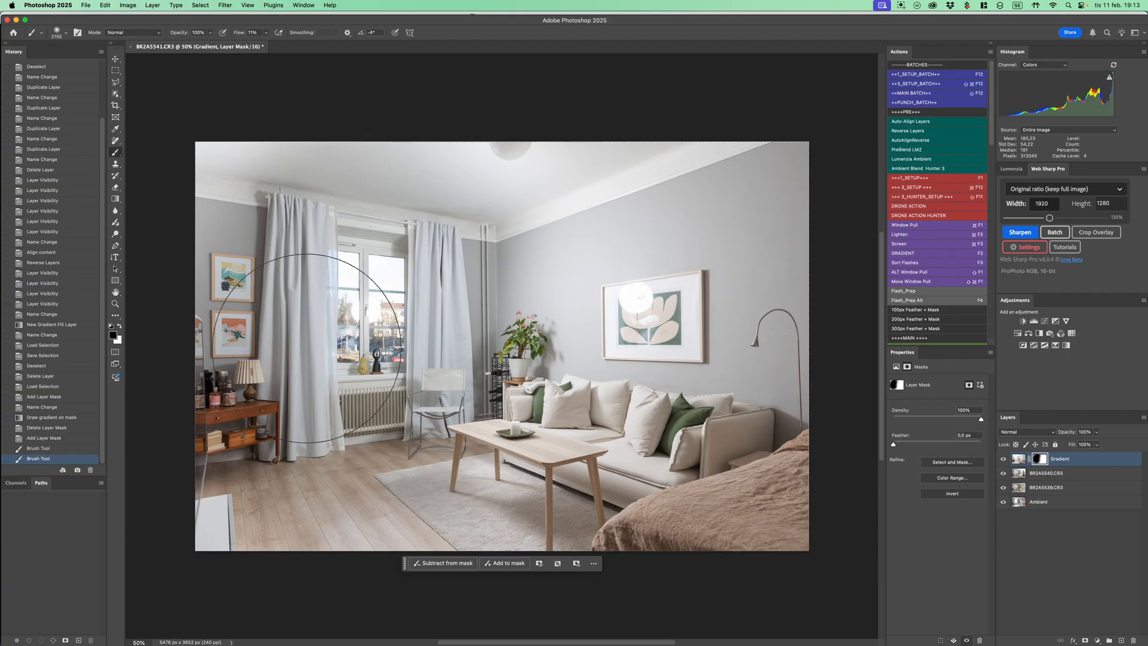
drag(285, 278, 396, 263)
mouse_move(379, 318)
mouse_down()
mouse_move(393, 306)
mouse_move(380, 285)
mouse_move(403, 322)
mouse_move(400, 186)
mouse_up()
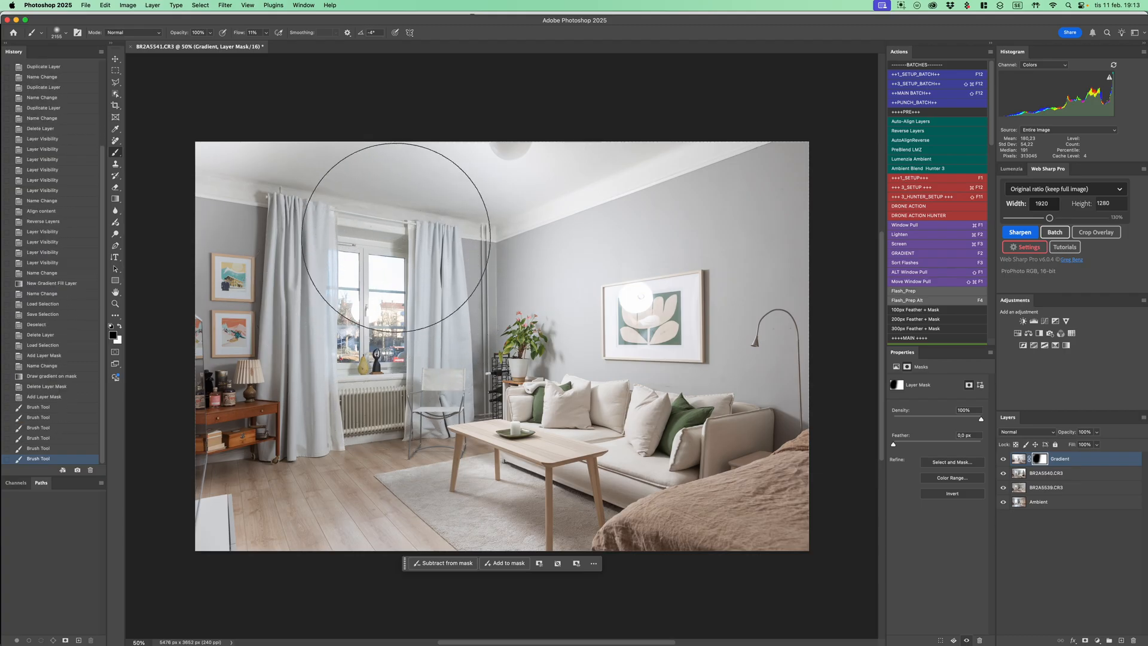
key(v)
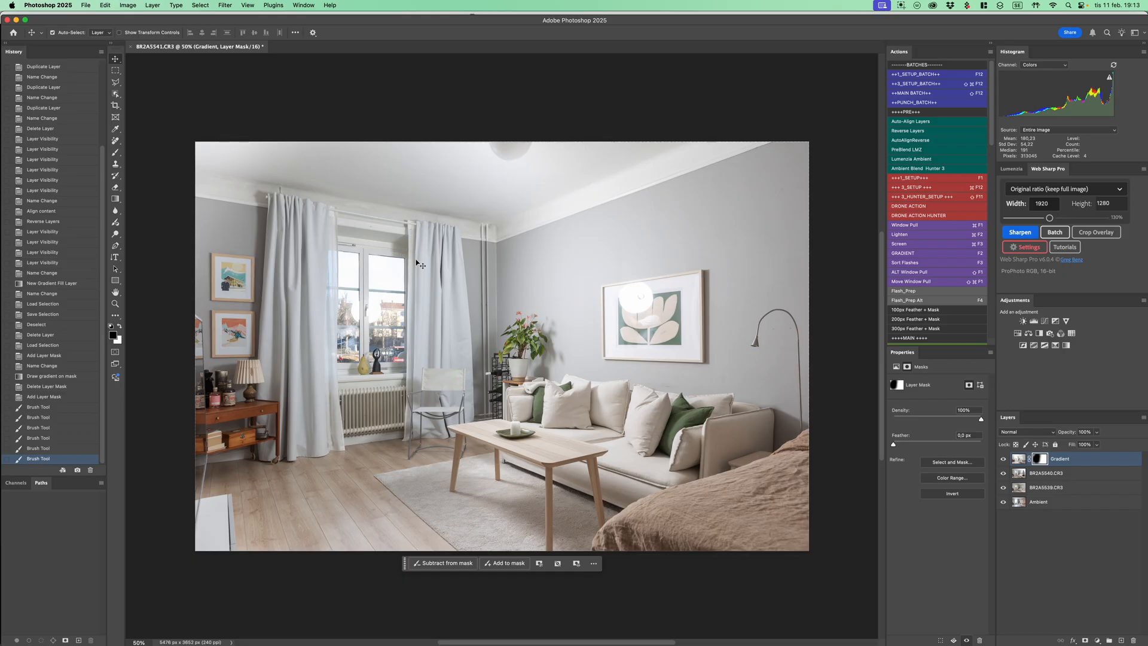
key(b)
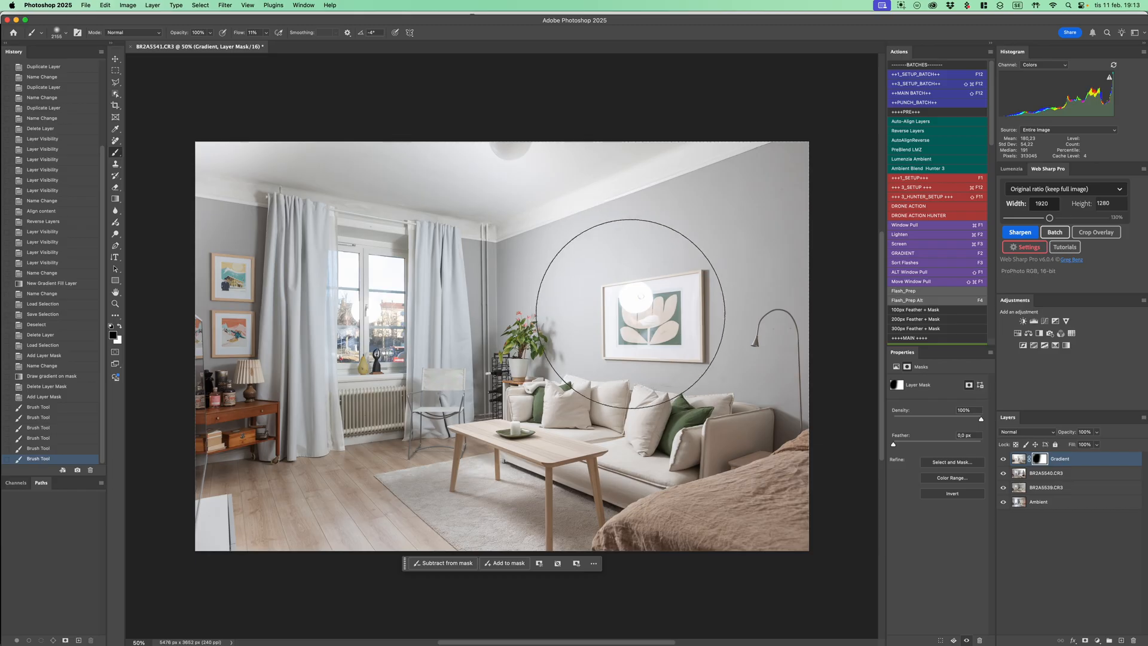
mouse_move(659, 310)
mouse_down()
mouse_move(640, 311)
mouse_move(644, 298)
mouse_up()
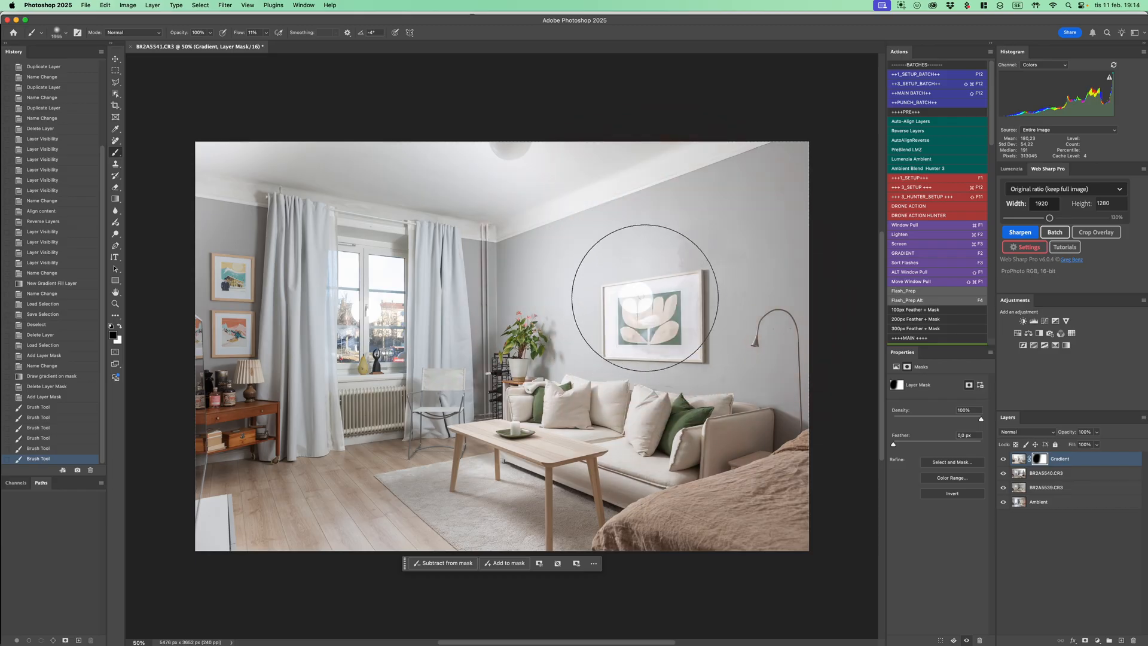
click(647, 302)
key(super+z)
drag(649, 297, 650, 273)
mouse_move(661, 269)
mouse_down()
mouse_move(641, 326)
mouse_move(688, 273)
mouse_move(676, 307)
mouse_move(686, 267)
mouse_move(668, 296)
mouse_up()
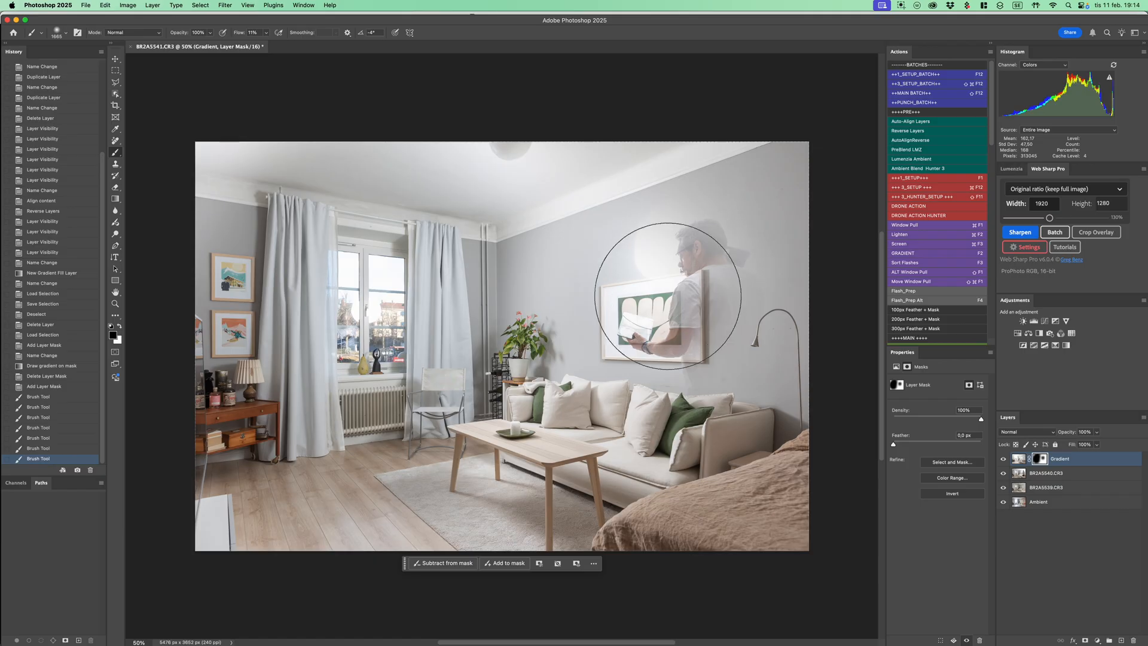
key(super+z)
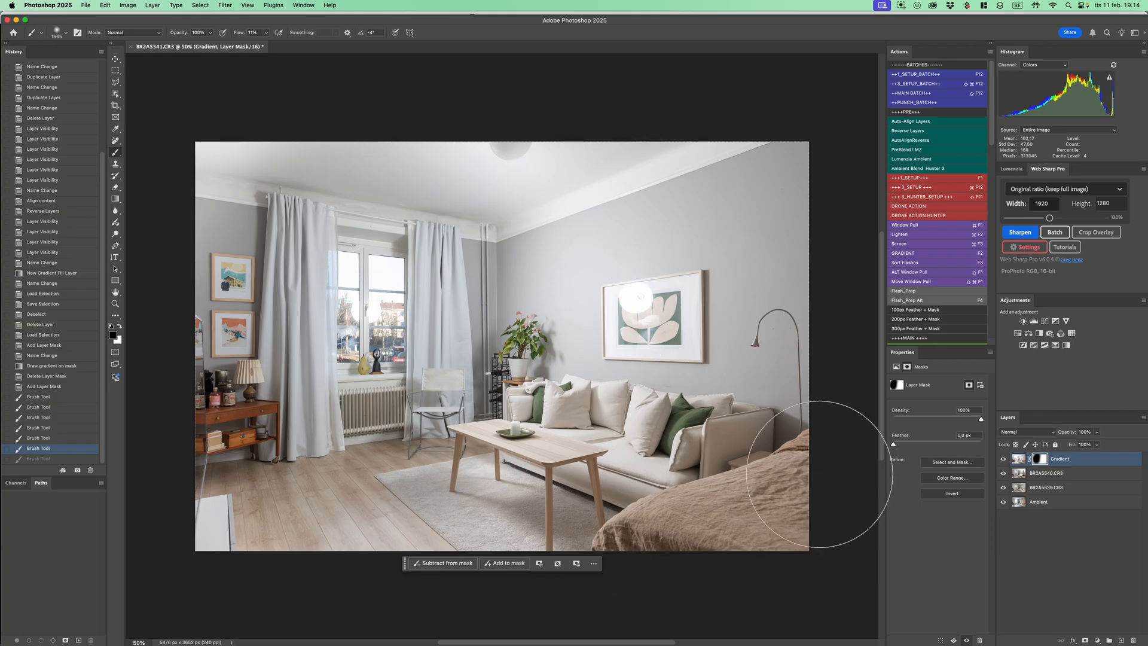
Isolate flash layer BR2A5539 to compare it with the Gradient and BR2A5540 layers, restoring all layers after each check
alt+click(1003, 488)
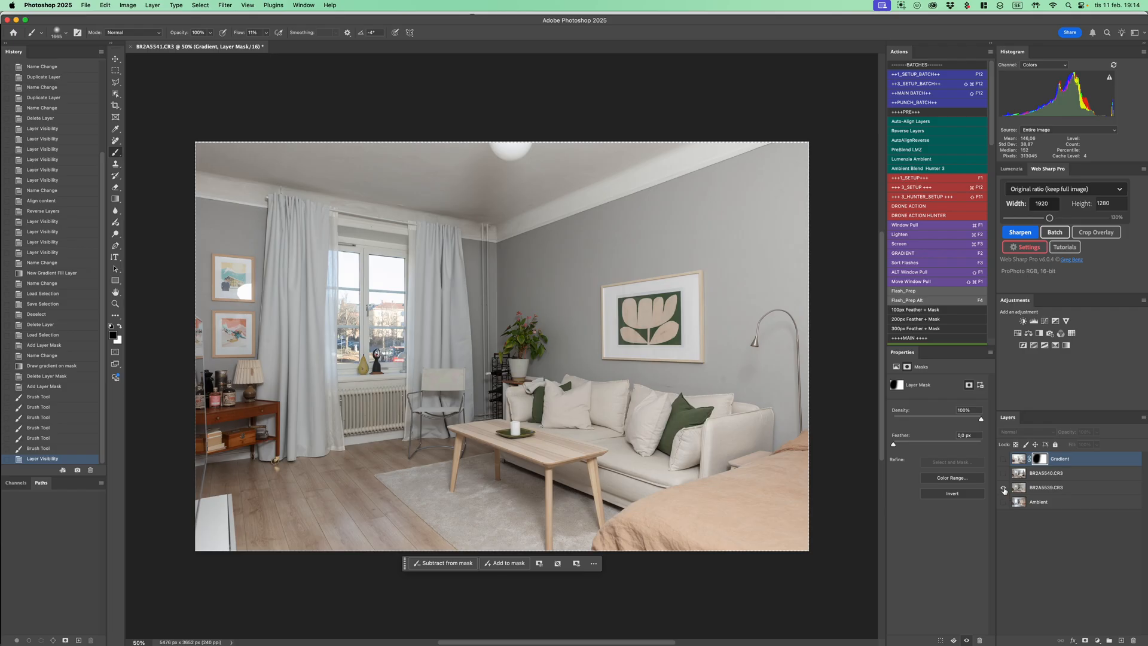
alt+click(1004, 488)
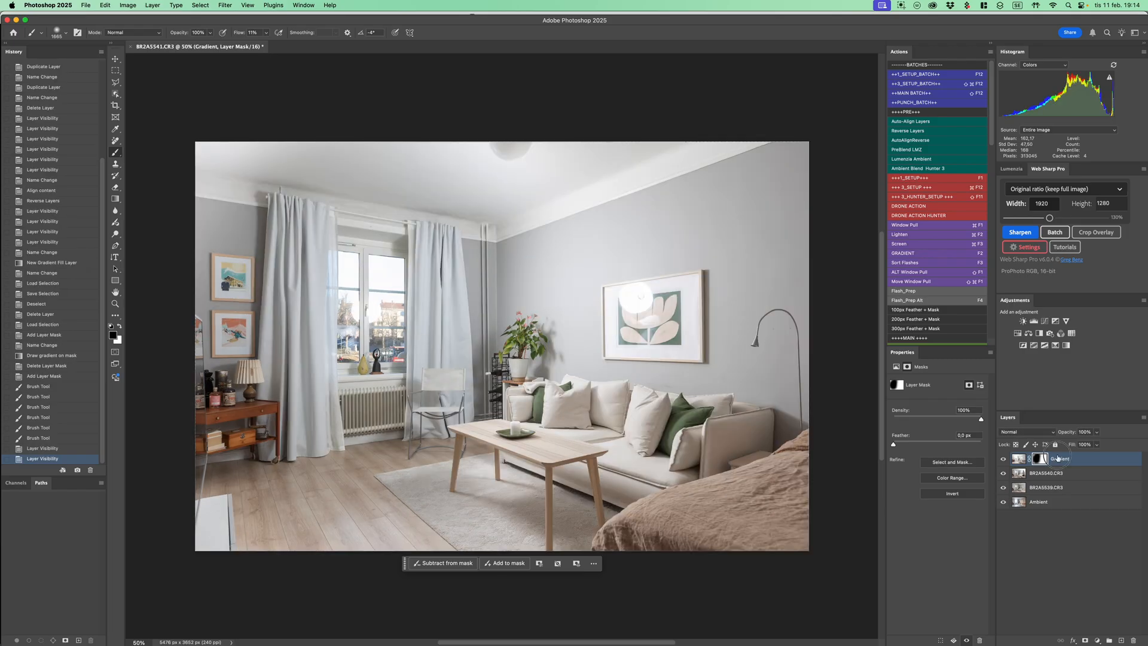
key(super+2)
click(1058, 476)
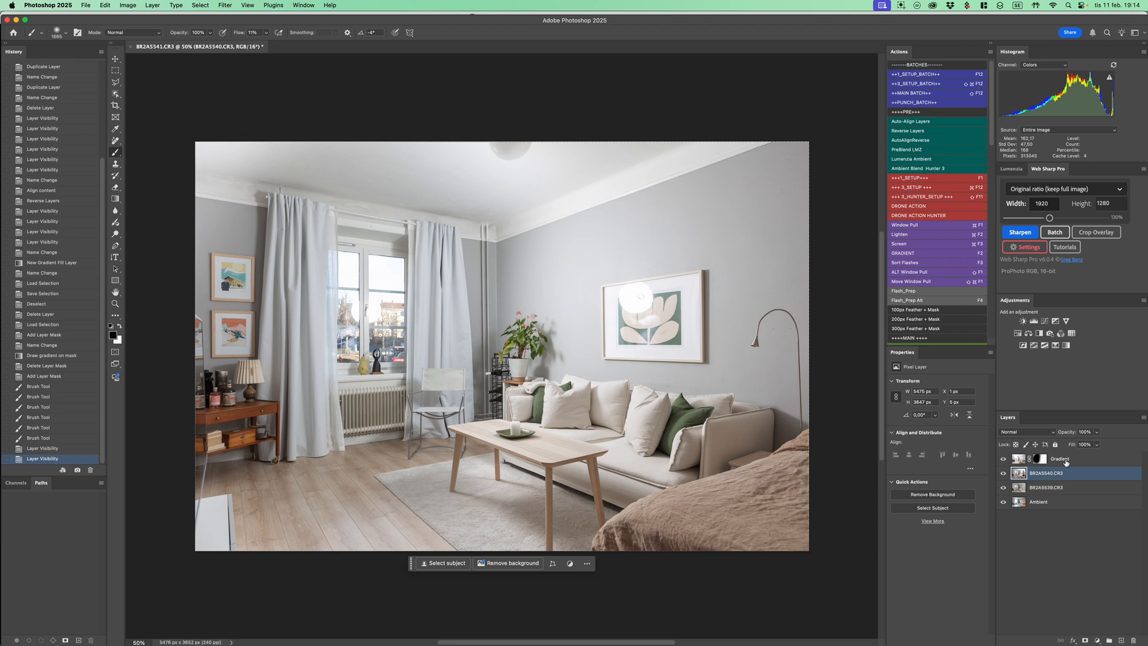
click(1067, 462)
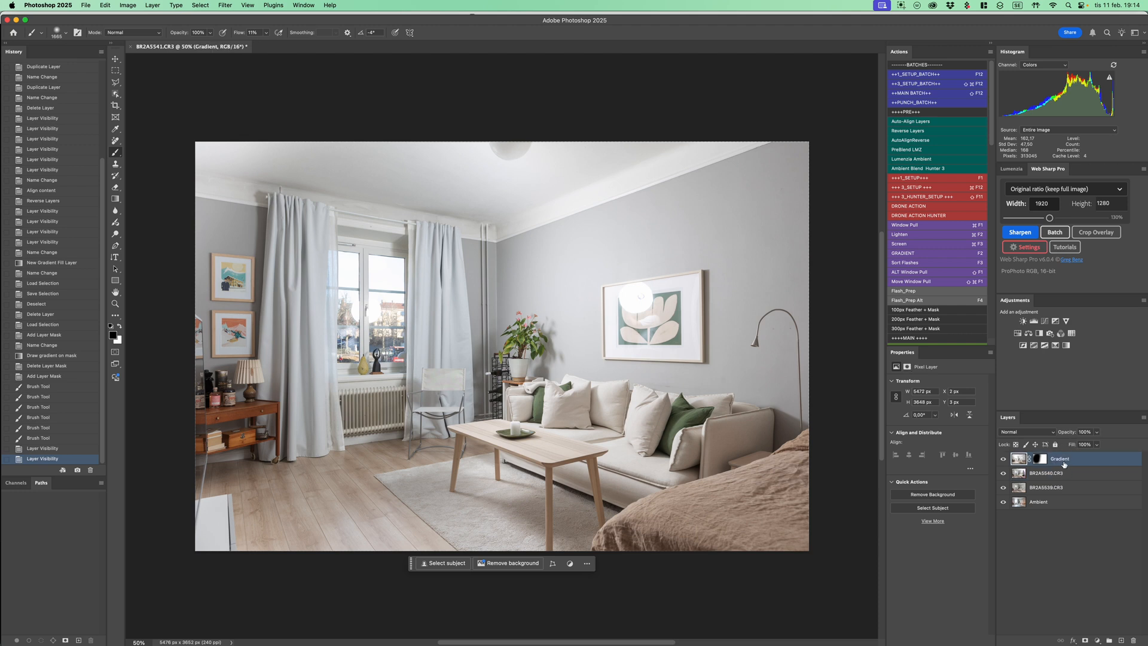
click(1048, 489)
alt+click(1004, 488)
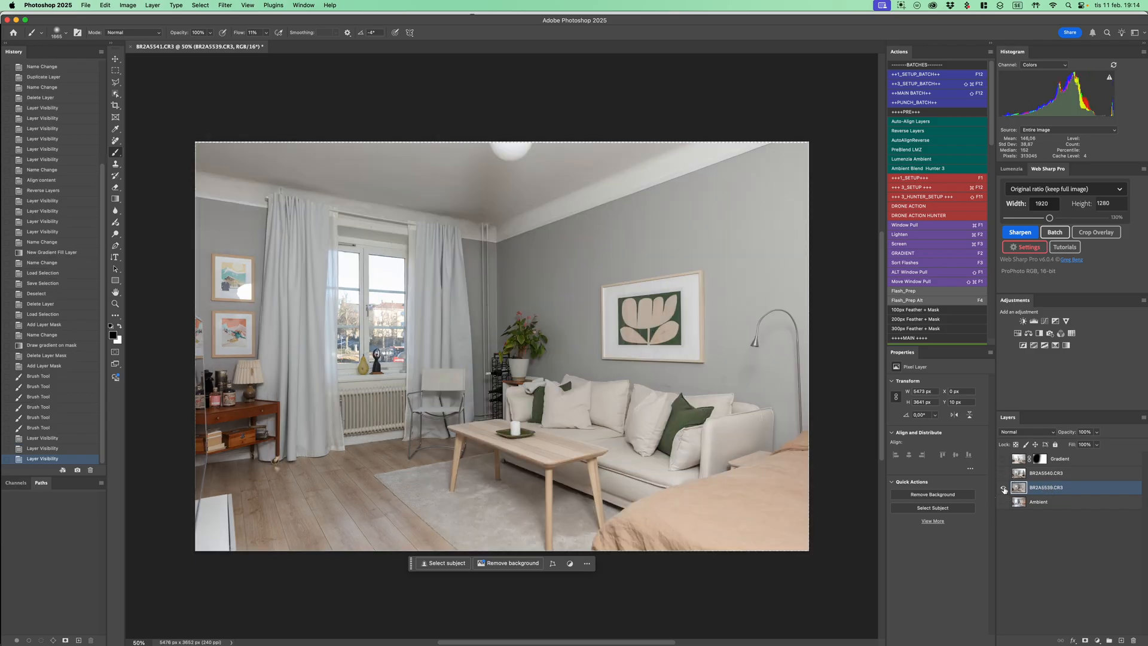
alt+click(1004, 489)
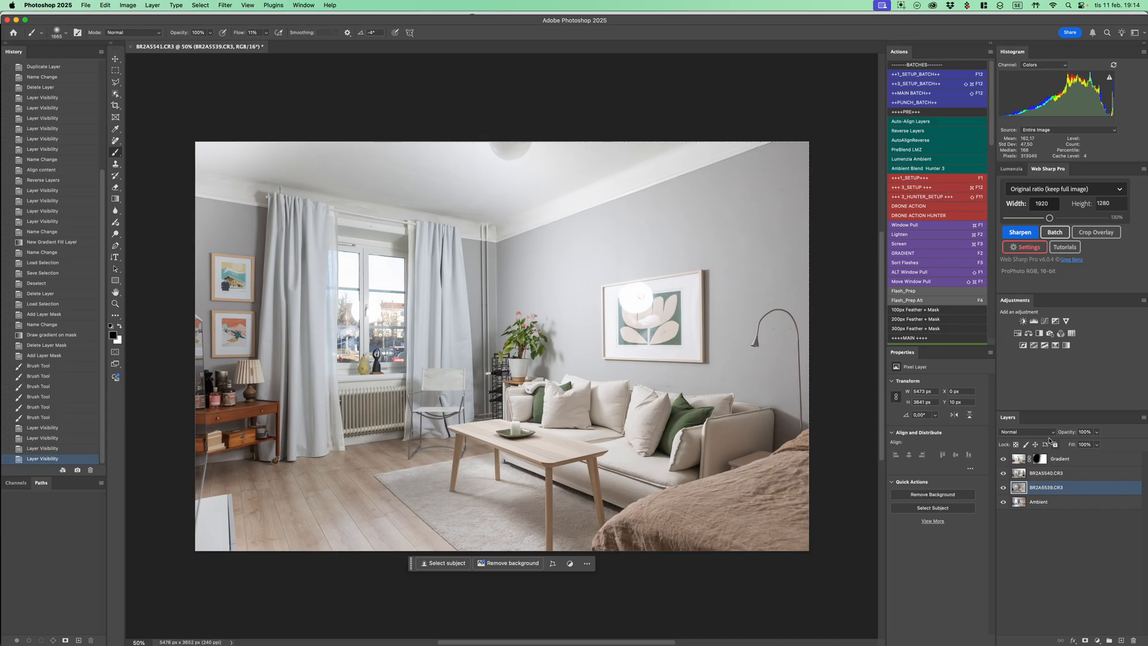
Run the Sort Flashes action from the Gradient layer to create the Side To Side group and the masked Flash (Normal) and Flash (Darken) layers
click(1073, 461)
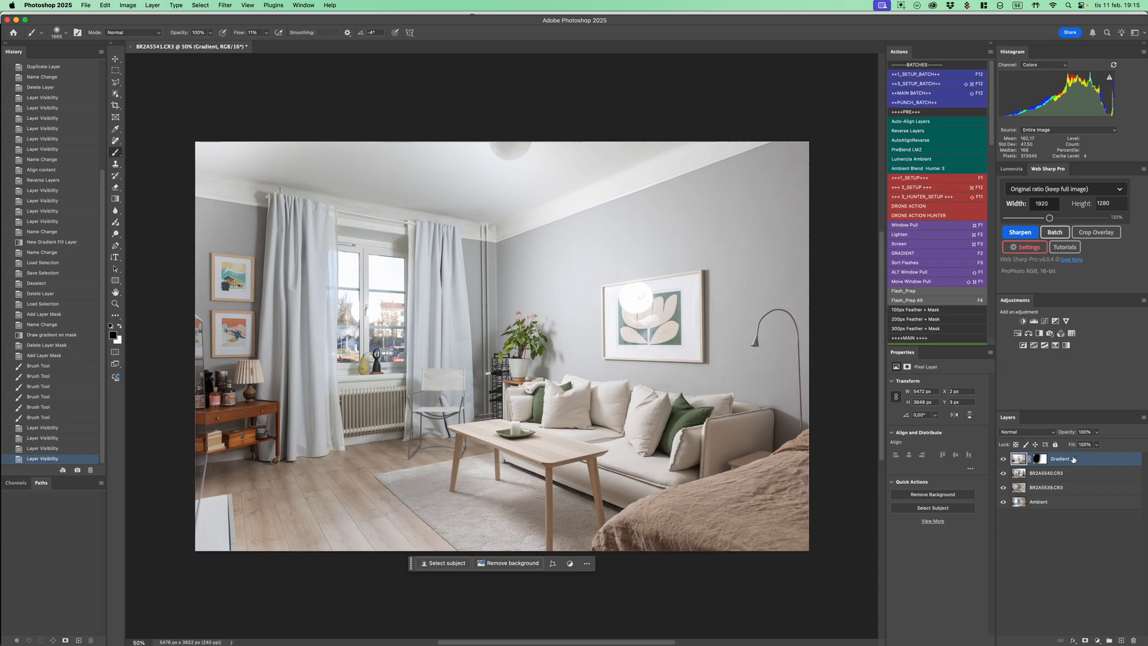
key(F3)
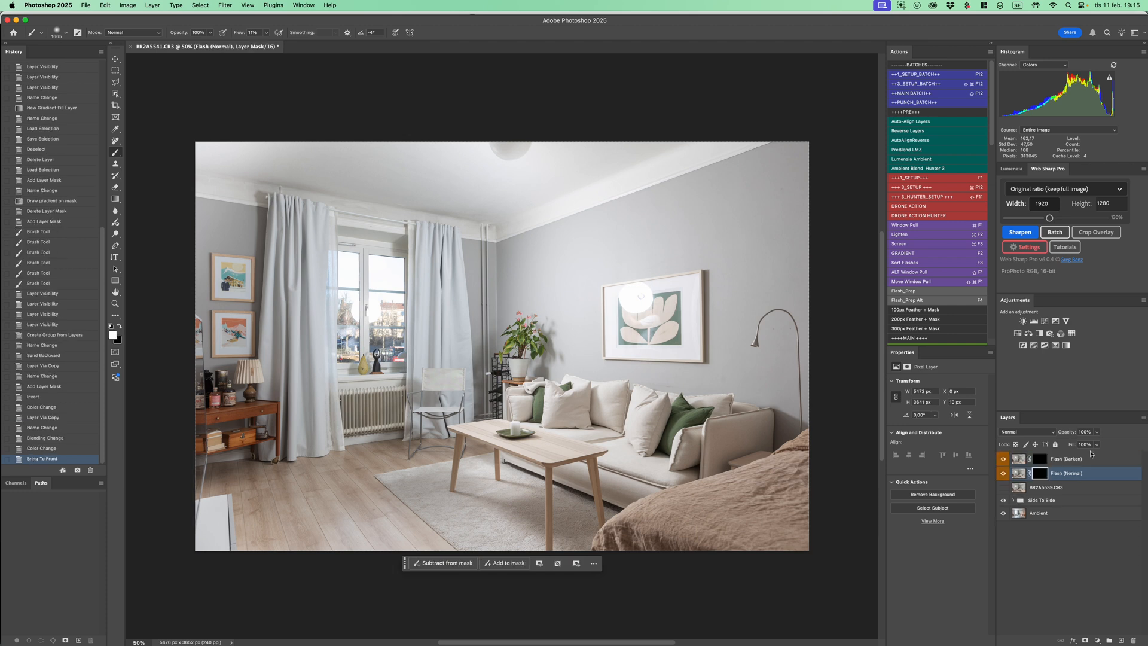
Isolate the Side To Side group, expand it to examine its layers, and restore the other layers before collapsing it
click(1035, 502)
alt+click(1004, 502)
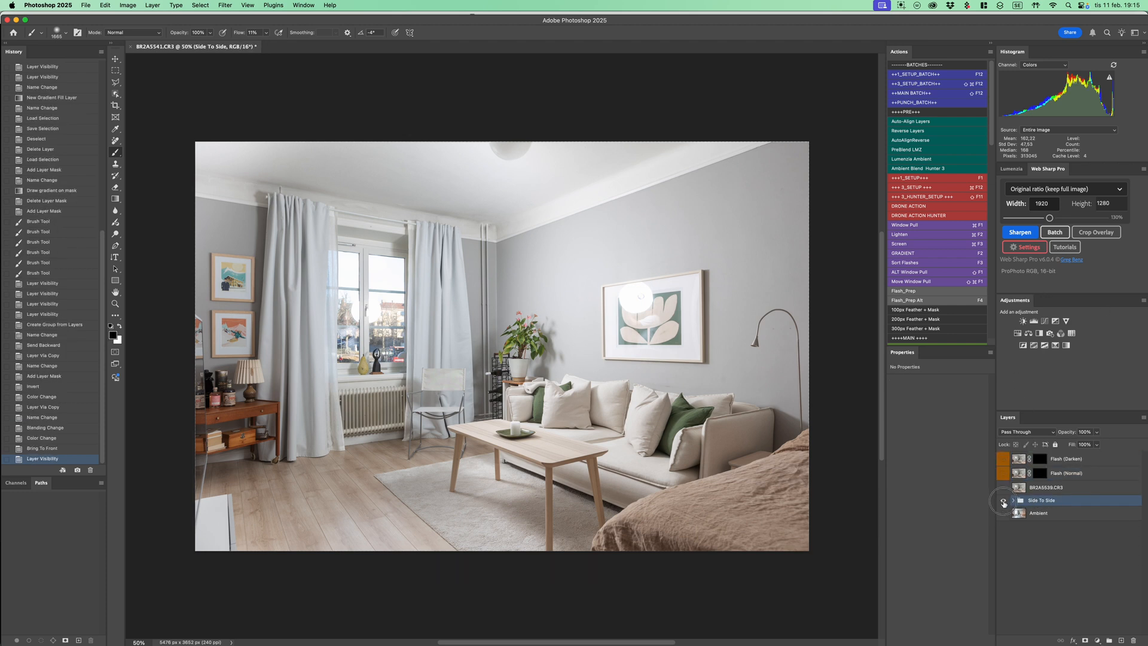
click(1014, 501)
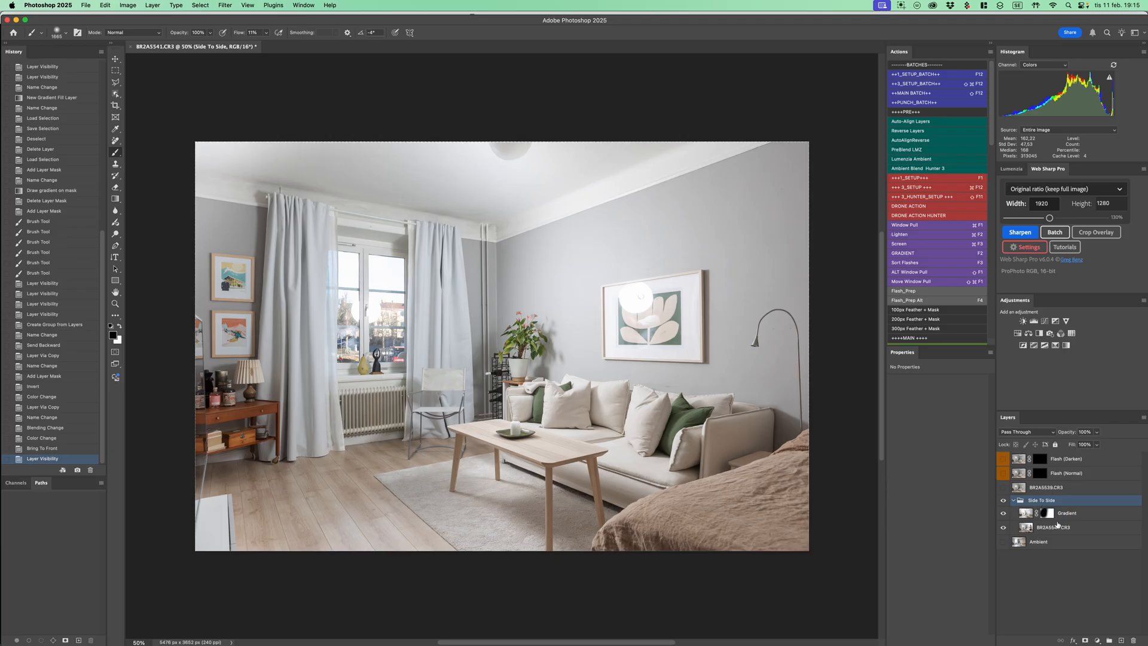
alt+click(1005, 501)
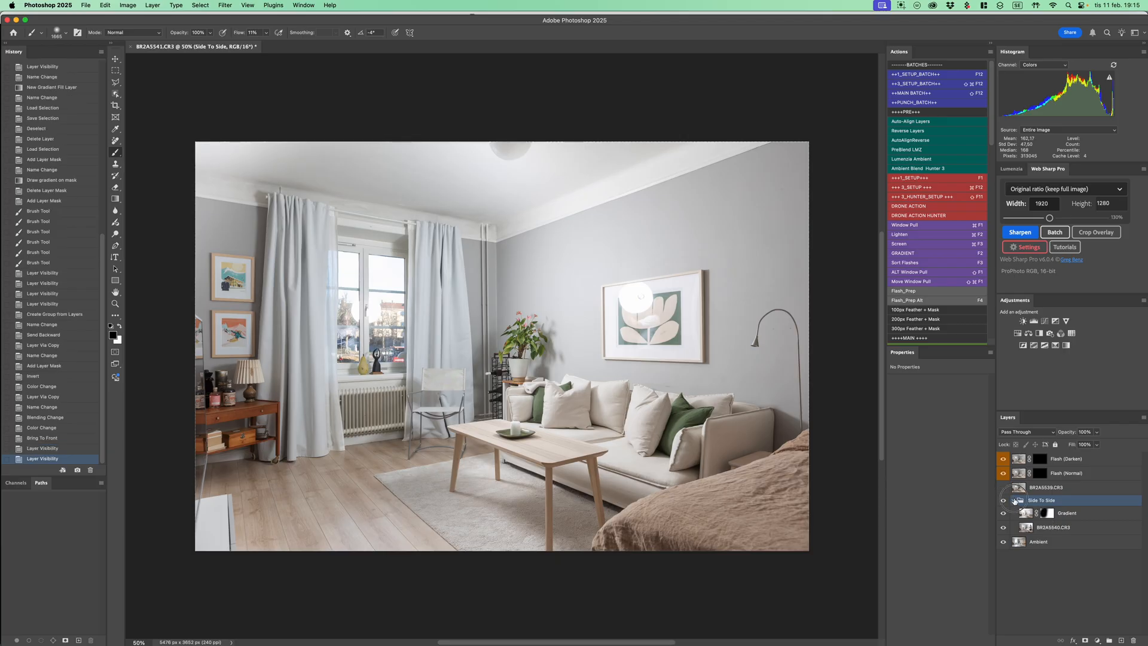
click(1014, 501)
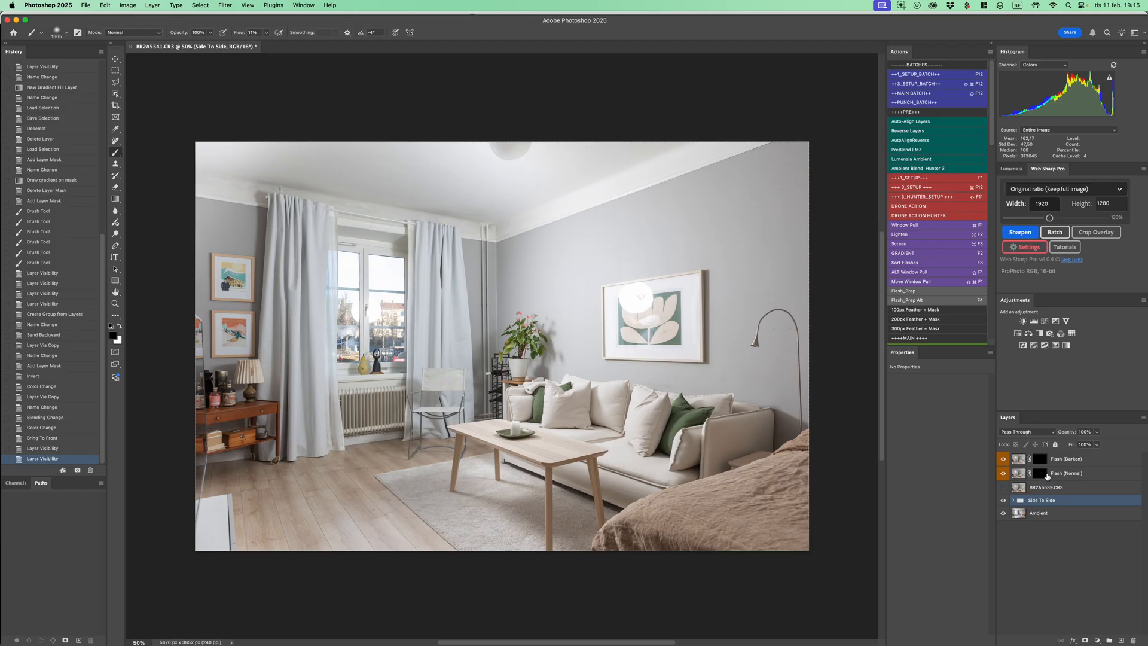
Toggle the visibility of the BR2A5539 layer to examine the original flash frame, leaving it hidden
click(1034, 491)
click(1004, 488)
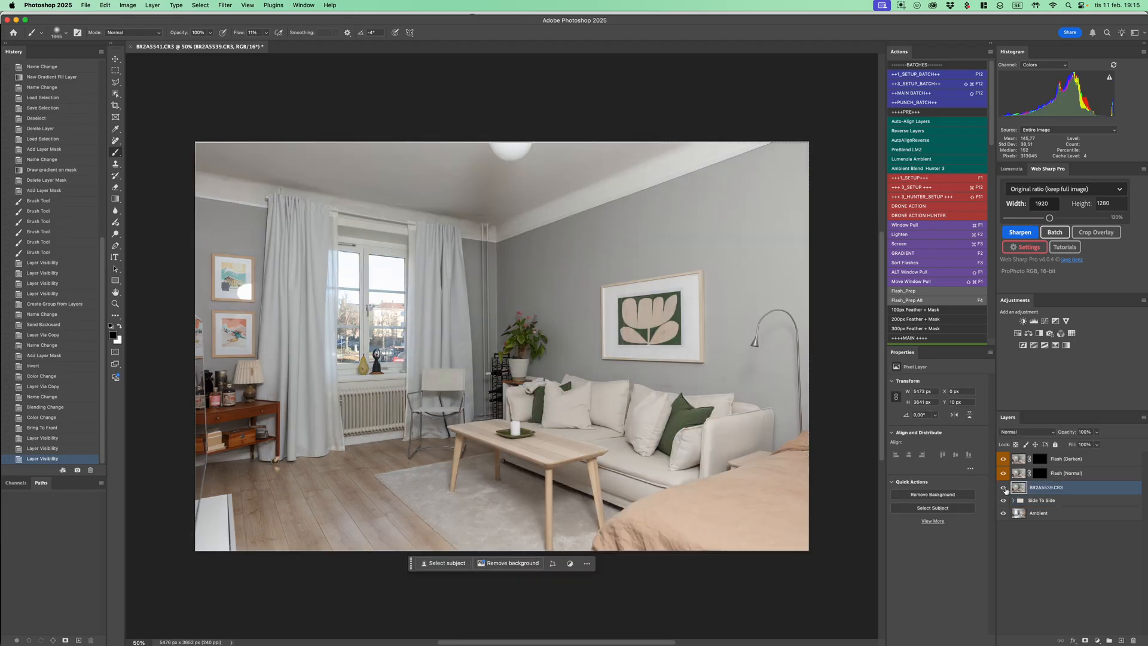
click(1005, 488)
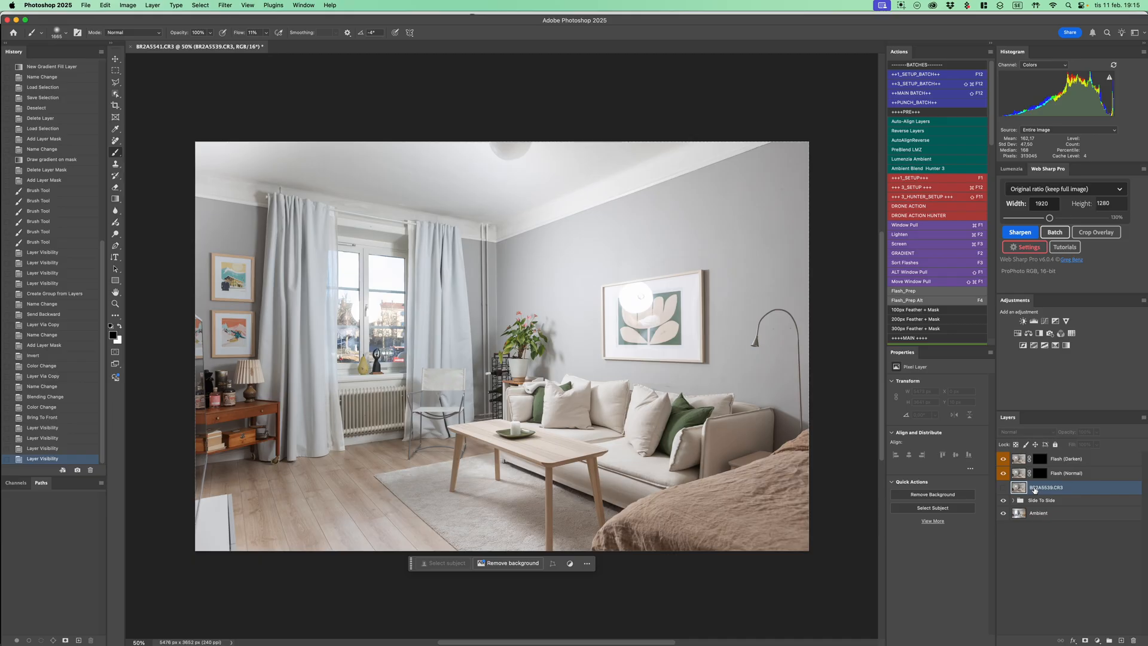
click(1005, 489)
click(1005, 489)
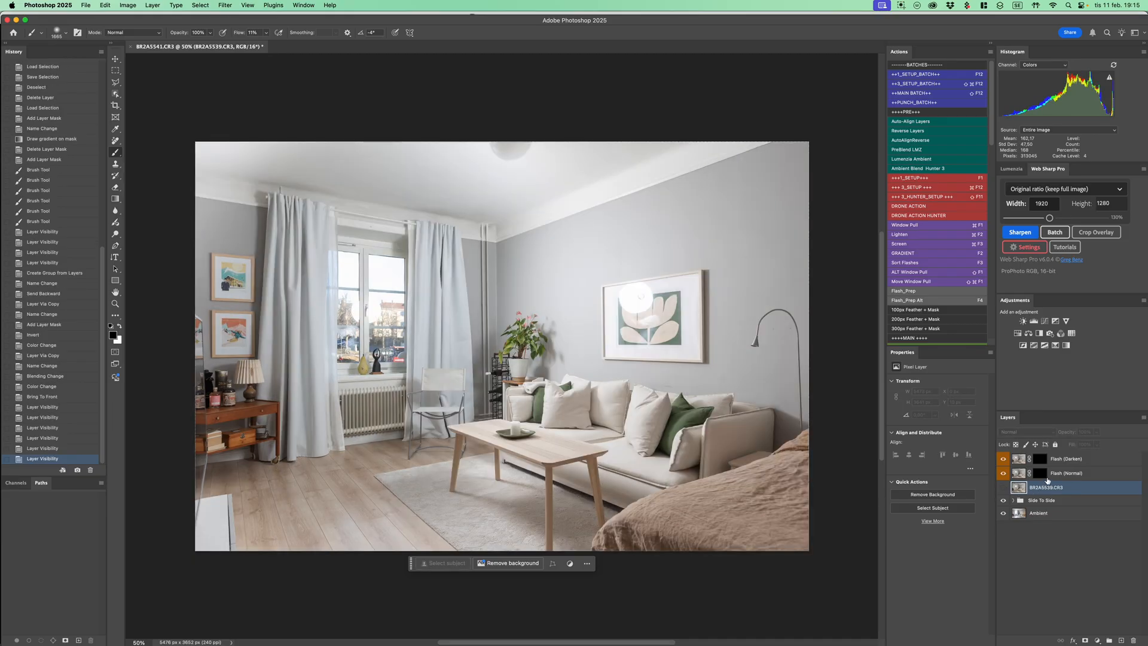
Disable and re-enable the Flash (Normal) layer mask to compare the full flash frame with the masked blend
click(1042, 474)
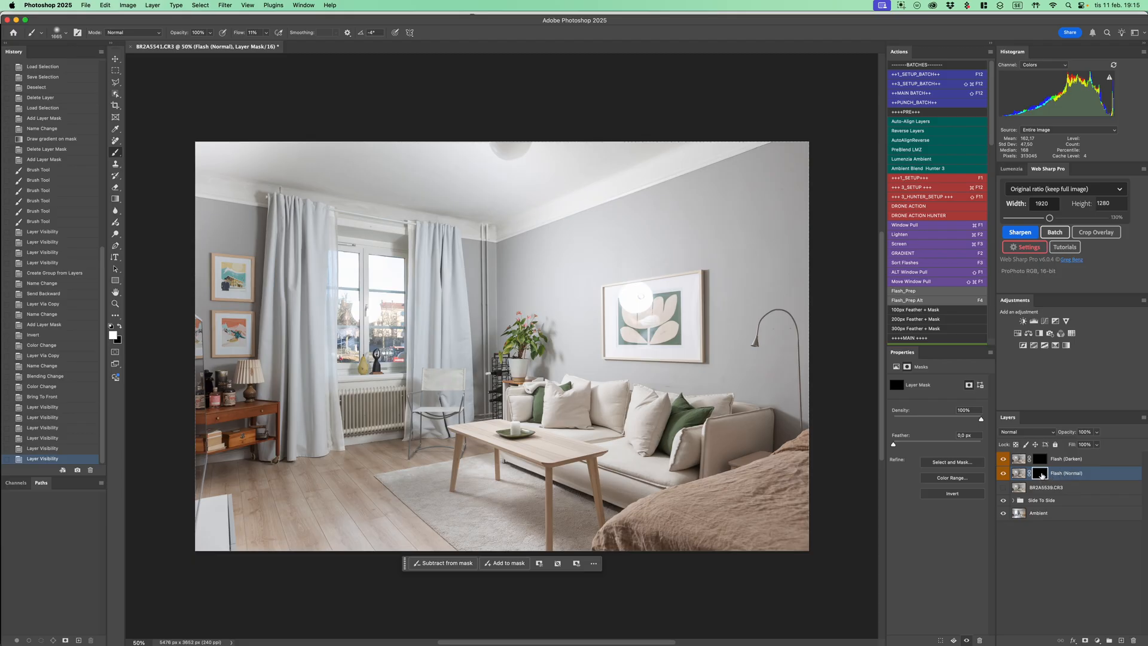
shift+click(1042, 474)
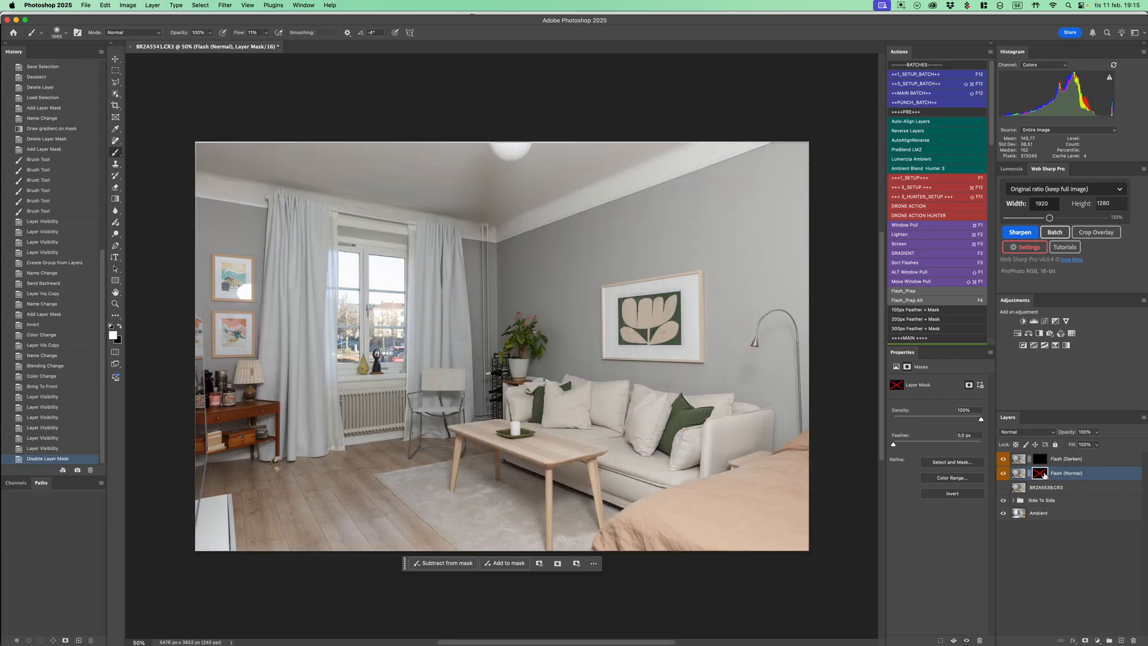
shift+click(1043, 474)
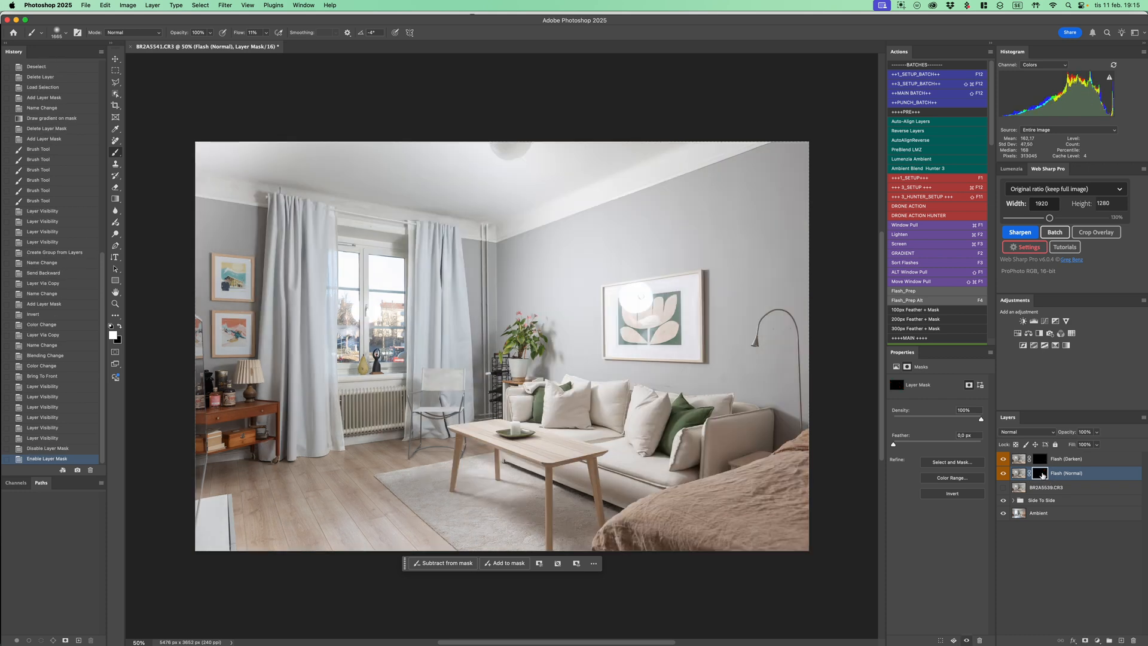
shift+click(1043, 473)
shift+click(1043, 471)
Disable and re-enable the Flash (Darken) layer mask repeatedly to examine the flash in Darken mode, leaving the mask enabled
click(1043, 461)
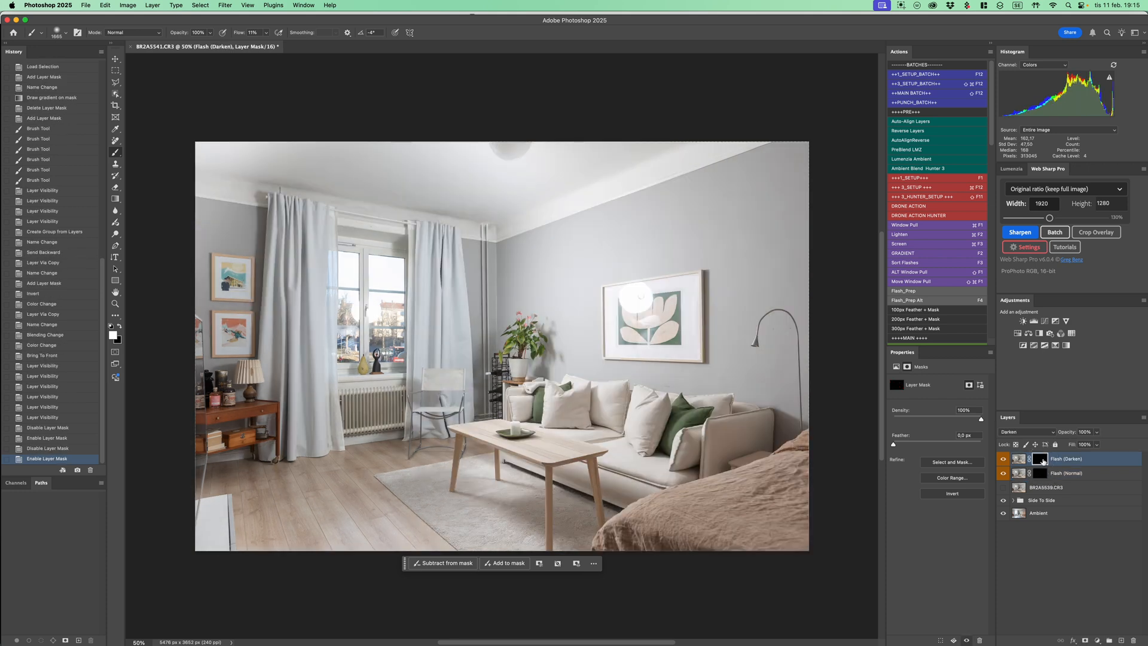
shift+click(1044, 463)
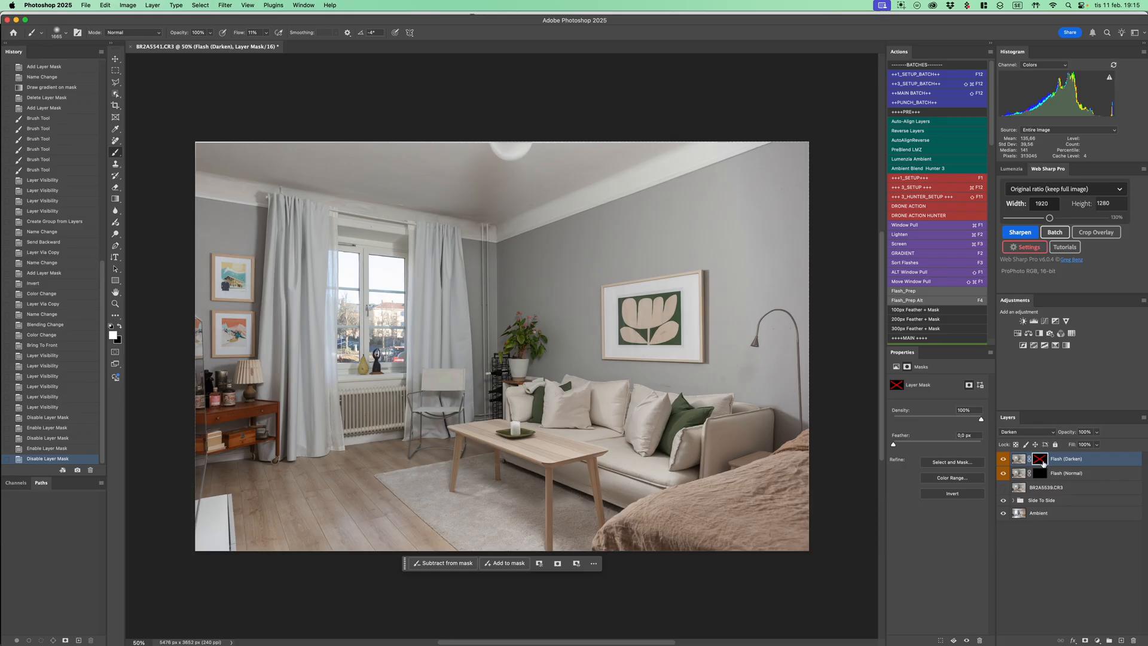
shift+click(1043, 462)
shift+click(1045, 462)
shift+click(1045, 462)
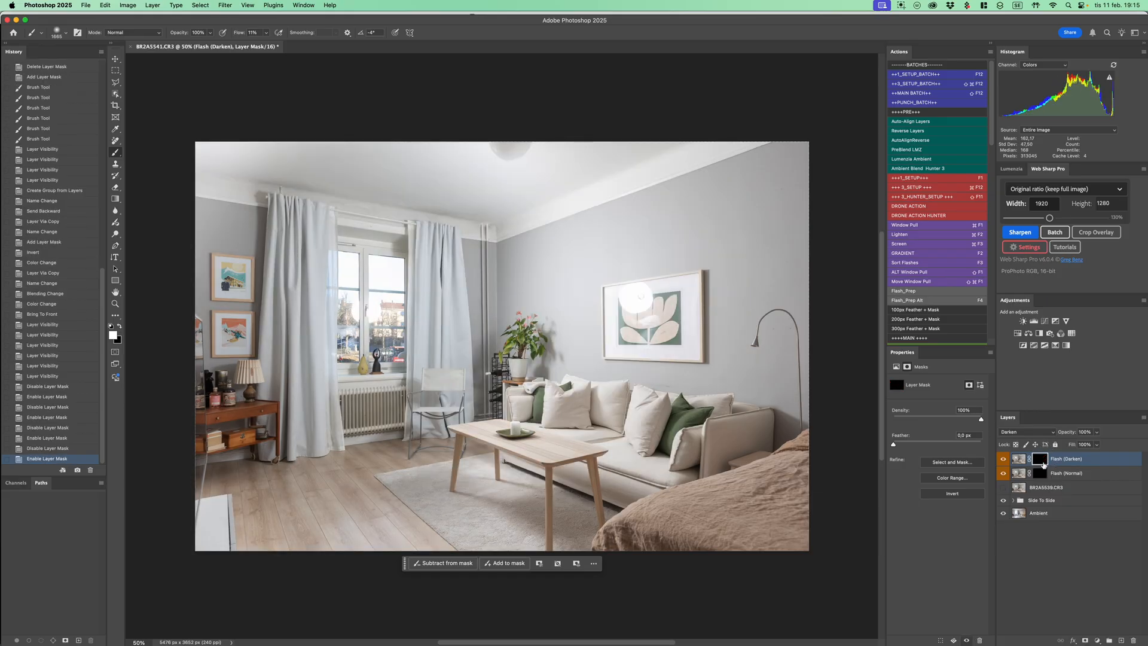
shift+click(1043, 463)
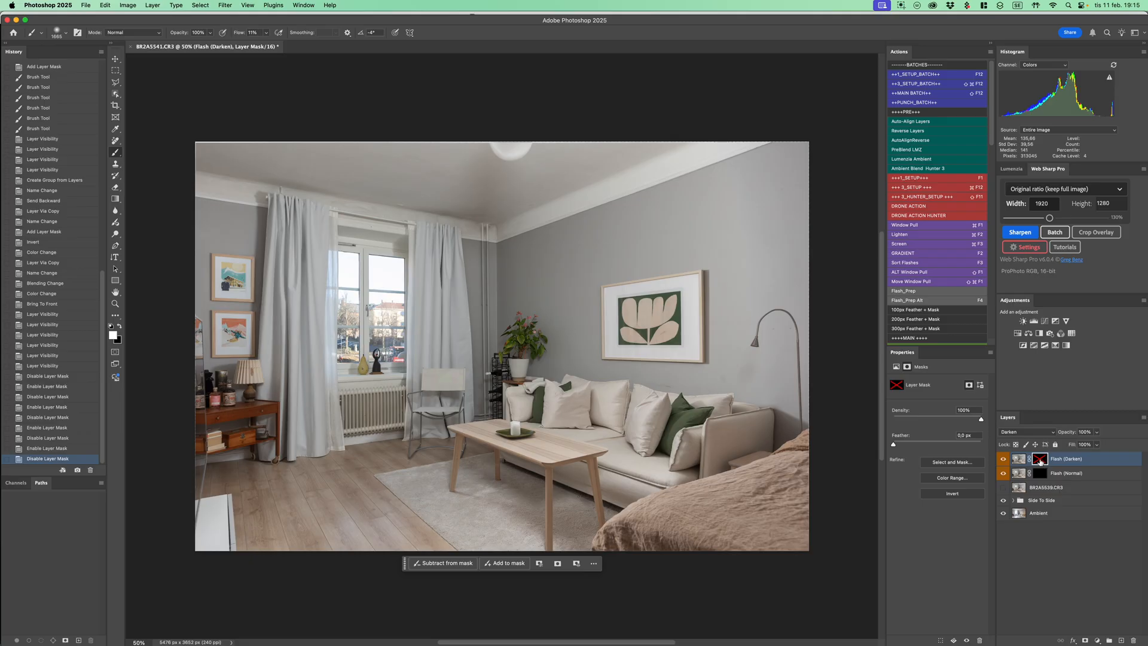
shift+click(1043, 462)
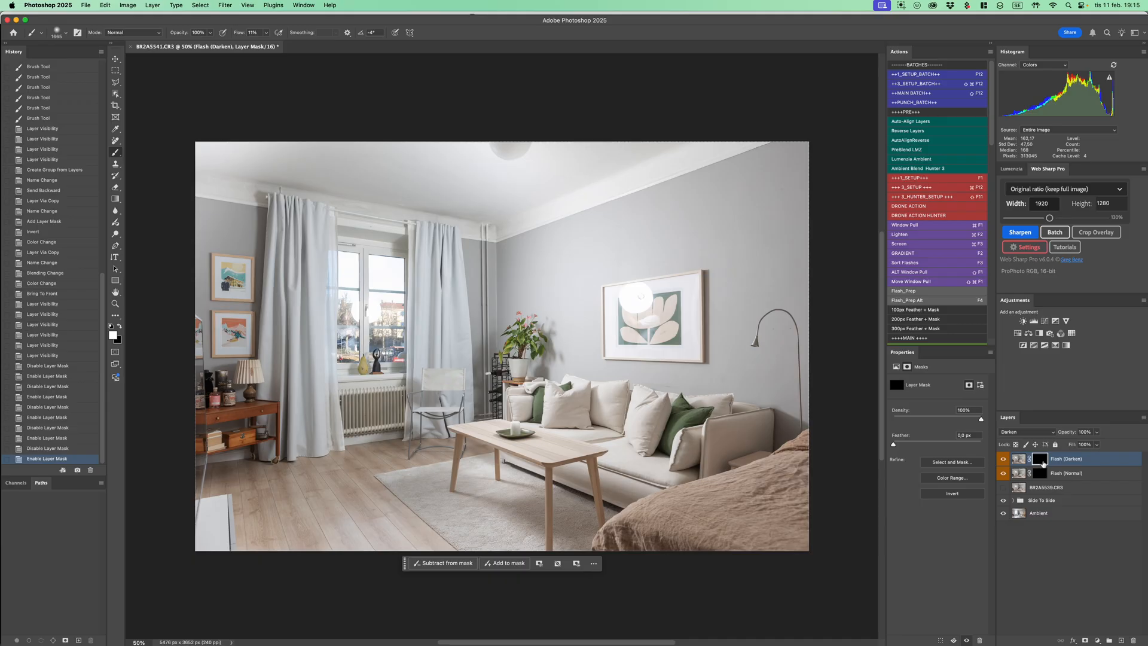
shift+click(1043, 461)
shift+click(1044, 461)
Paint white on the Flash (Normal) mask over the glare on the framed picture and across the surrounding sofa wall
click(1042, 474)
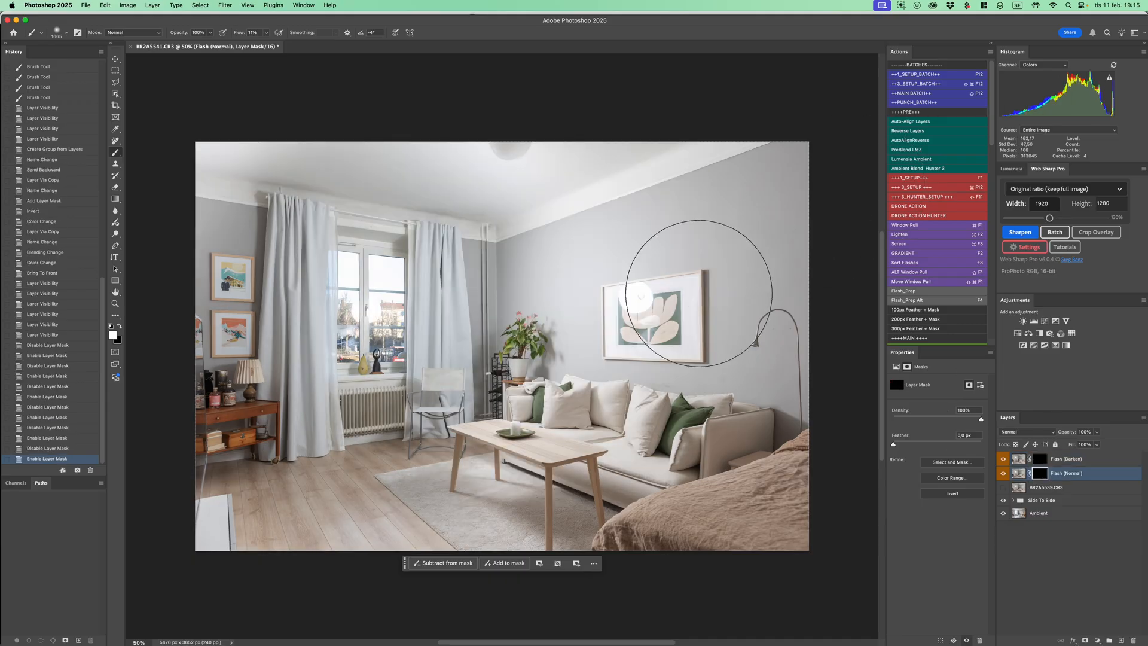
ctrl+alt+drag(648, 308, 669, 316)
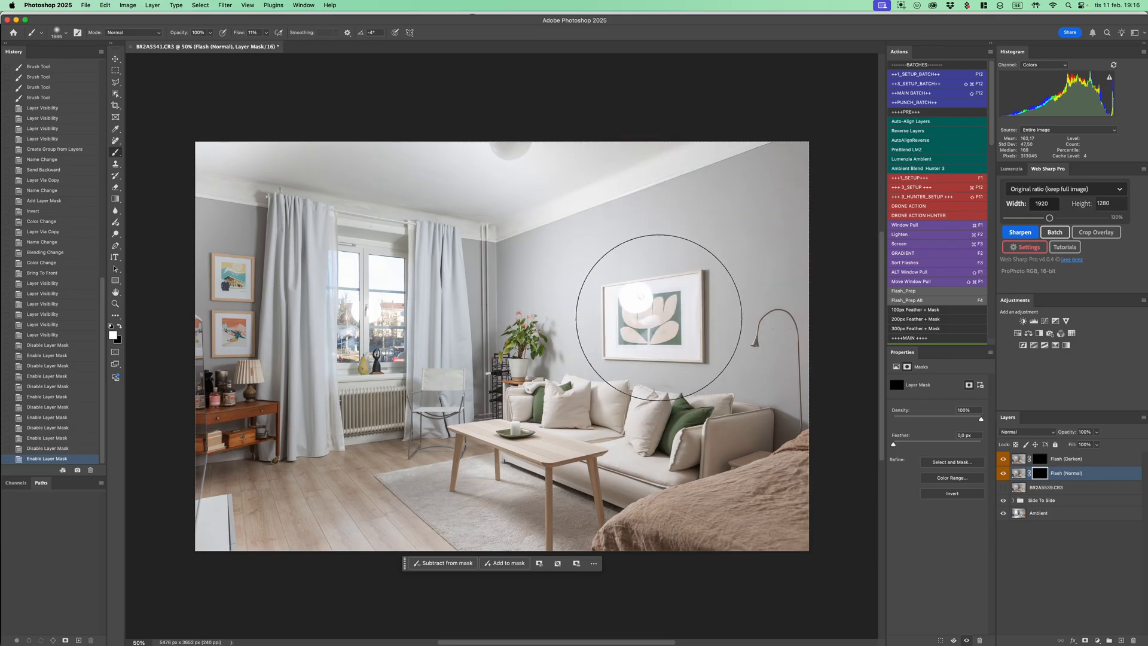
mouse_move(651, 308)
mouse_down()
mouse_move(633, 318)
mouse_move(645, 338)
mouse_move(664, 293)
mouse_move(629, 277)
mouse_up()
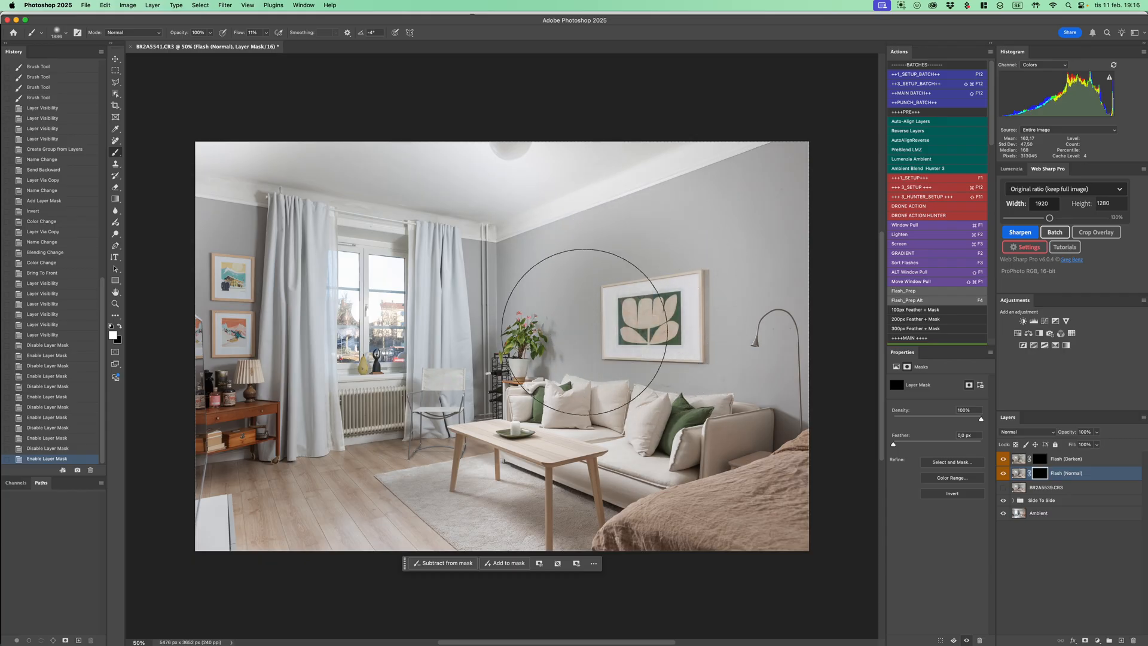
right_click(569, 263)
mouse_move(646, 221)
mouse_down()
mouse_move(597, 250)
mouse_move(572, 247)
mouse_move(654, 211)
mouse_move(726, 263)
mouse_move(753, 372)
mouse_move(788, 365)
mouse_move(799, 412)
mouse_move(802, 383)
mouse_up()
Paint the Flash (Normal) mask white across the curtains and the upper part of the window
drag(445, 247, 300, 255)
click(403, 248)
click(402, 235)
click(401, 225)
click(401, 224)
click(397, 250)
click(396, 246)
click(388, 245)
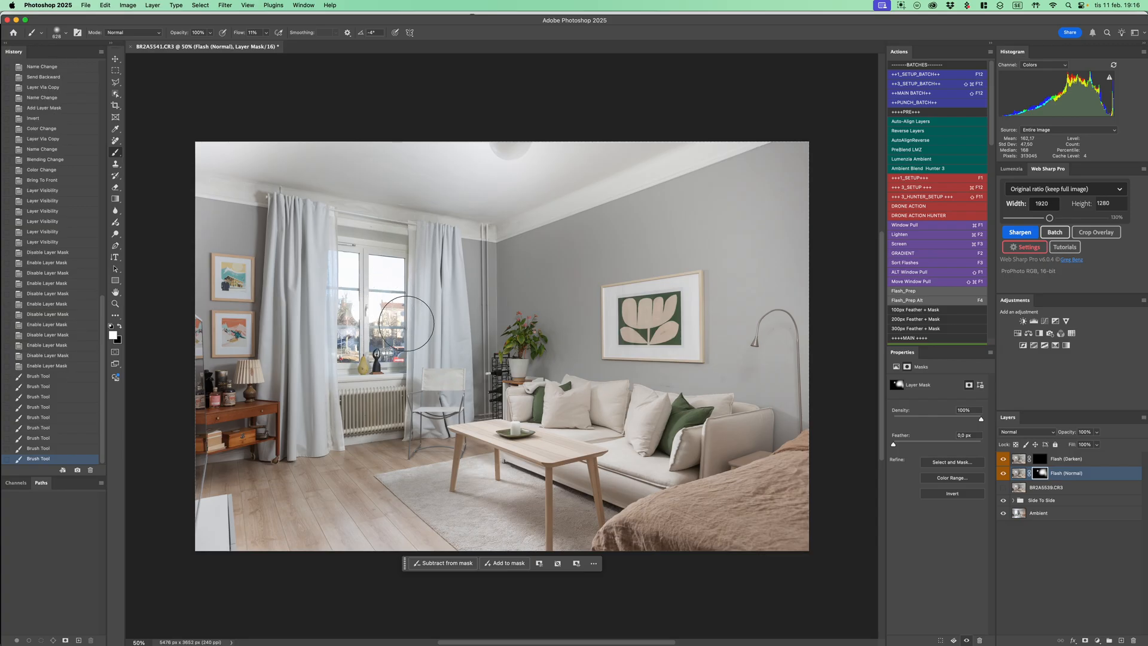
Paint more white on the Flash (Normal) mask over the window panes to bring in the outside view
click(386, 323)
click(382, 300)
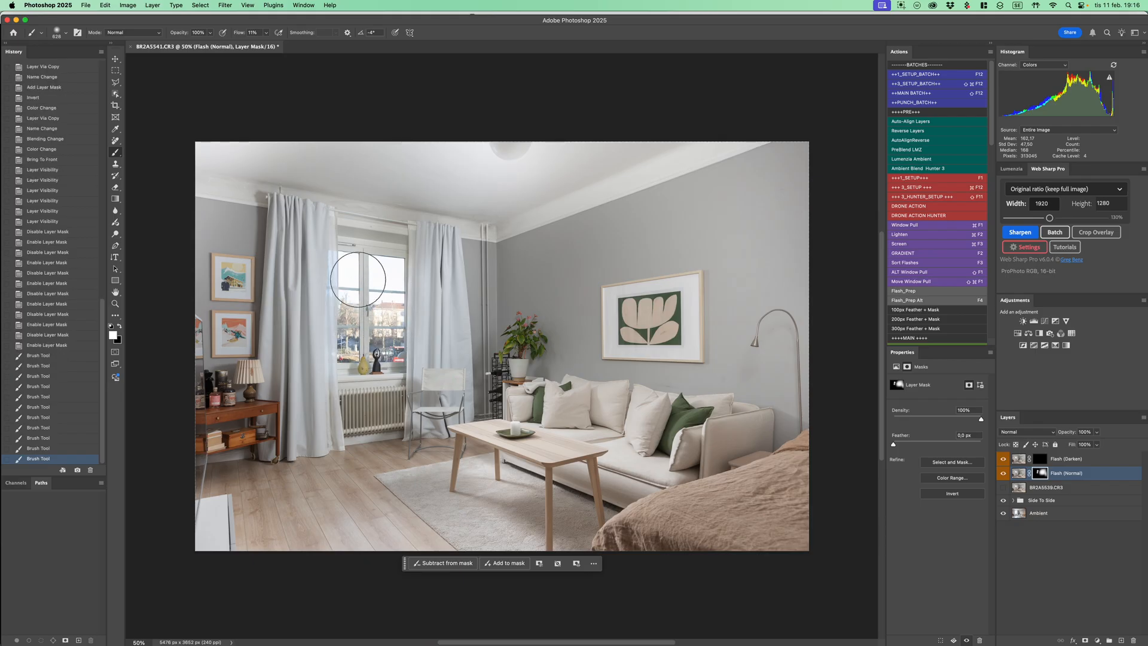
click(377, 287)
click(386, 266)
Reveal the flash on the wall around the two small framed pictures beside the curtain in the Flash (Normal) mask
right_click(383, 257)
click(268, 238)
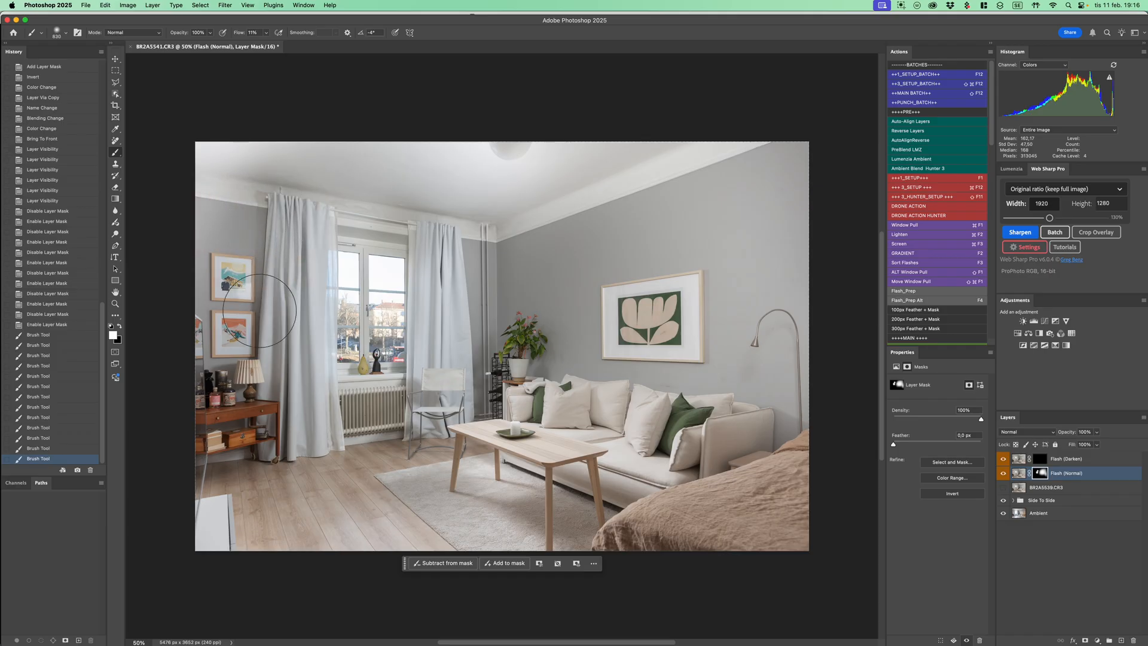
mouse_move(258, 334)
mouse_down()
mouse_move(244, 272)
mouse_move(269, 200)
mouse_move(265, 332)
mouse_move(253, 285)
mouse_move(201, 275)
mouse_move(275, 292)
mouse_up()
key(x)
right_click(239, 285)
key(x)
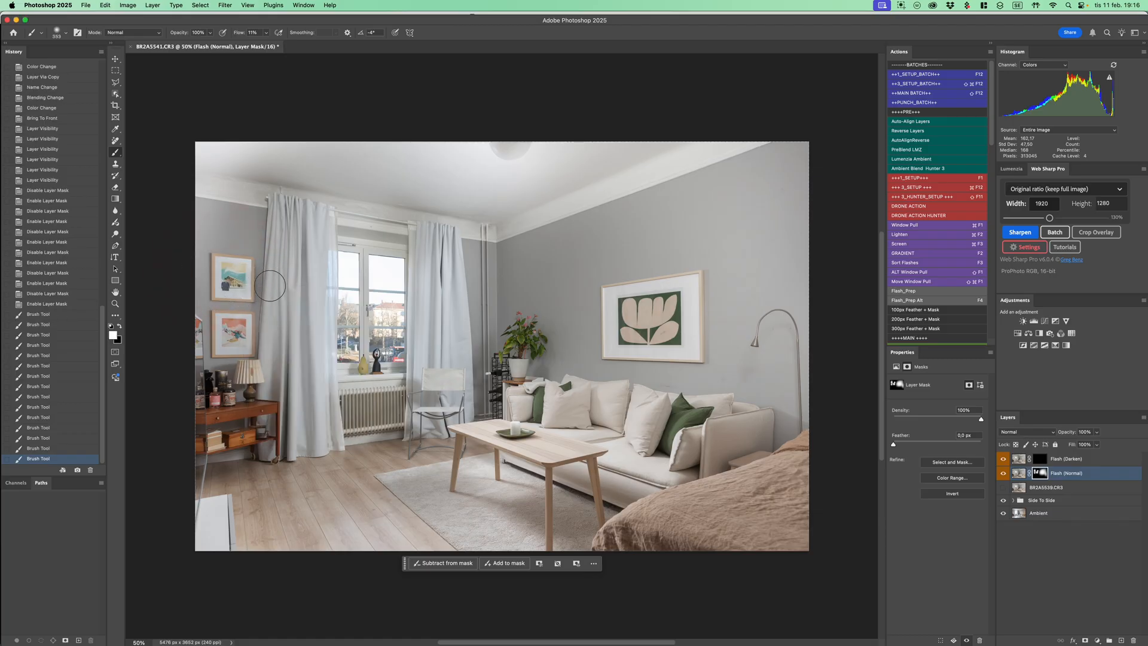
Paint the Flash (Normal) mask down the outer edge of the curtain by the desk and along the foreground floor and rug
drag(270, 333, 287, 289)
drag(284, 401, 302, 400)
drag(280, 449, 288, 454)
mouse_move(337, 499)
mouse_down()
mouse_move(364, 500)
mouse_move(332, 554)
mouse_up()
drag(331, 556, 348, 554)
mouse_move(526, 530)
mouse_down()
mouse_move(553, 553)
mouse_move(644, 552)
mouse_up()
Refine the Flash (Normal) mask over the sofa armrest and bed, alternating white to reveal the flash and black to hide it
key(x)
key(x)
mouse_move(744, 466)
mouse_down()
mouse_move(735, 473)
mouse_move(757, 450)
mouse_up()
key(x)
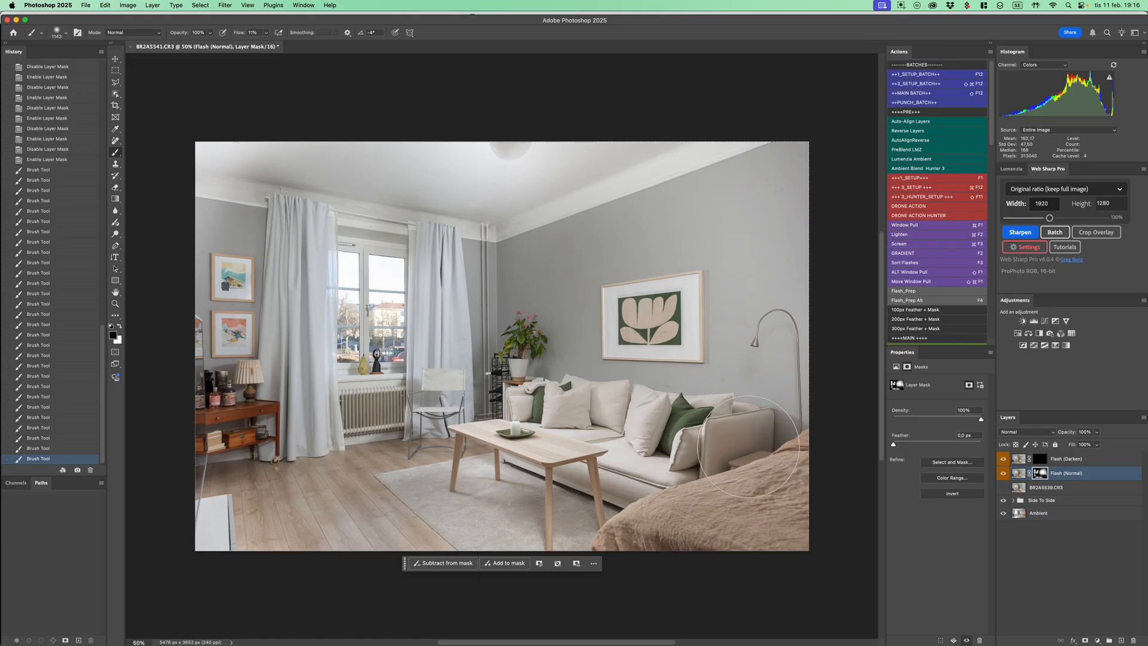
key(x)
mouse_move(760, 423)
mouse_down()
mouse_move(789, 409)
mouse_move(717, 471)
mouse_up()
drag(754, 436, 732, 494)
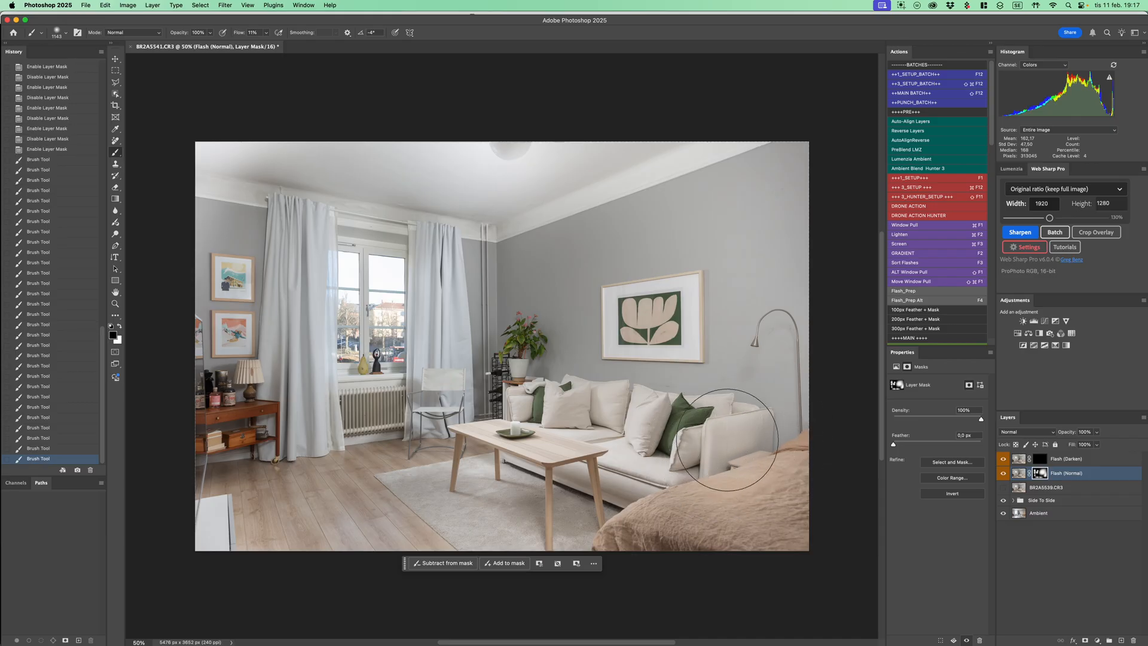
mouse_move(764, 420)
mouse_down()
mouse_move(698, 478)
mouse_move(706, 457)
mouse_move(729, 449)
mouse_move(706, 470)
mouse_up()
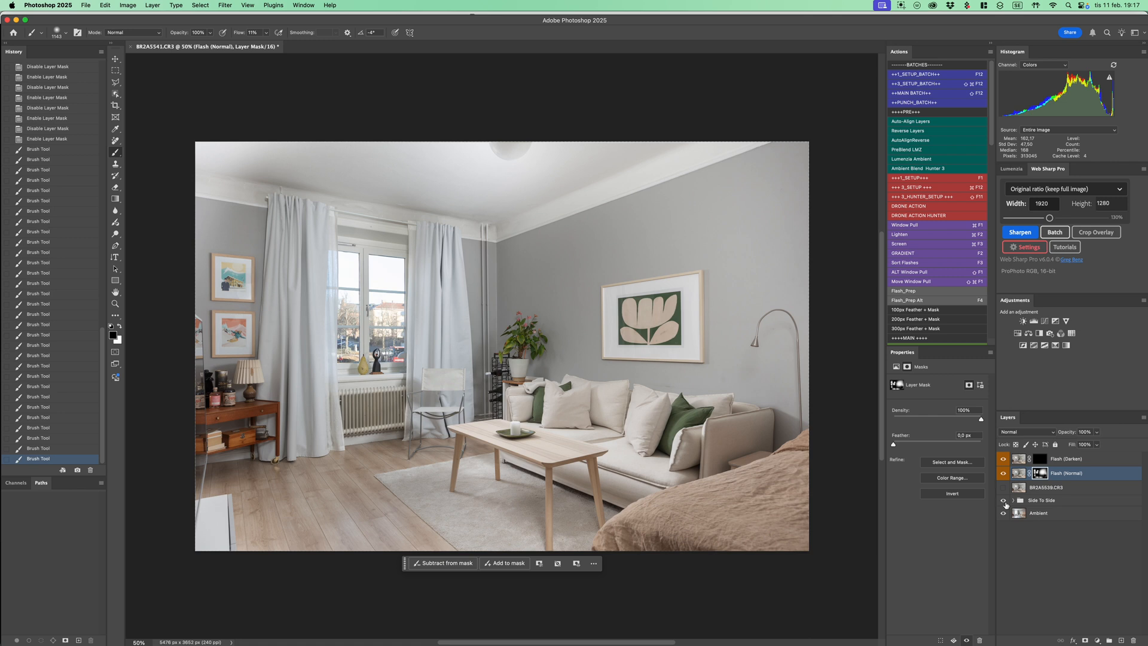
Toggle the Side To Side group's visibility to check its contribution to the blend, leaving it visible
alt+click(1006, 502)
alt+click(1007, 504)
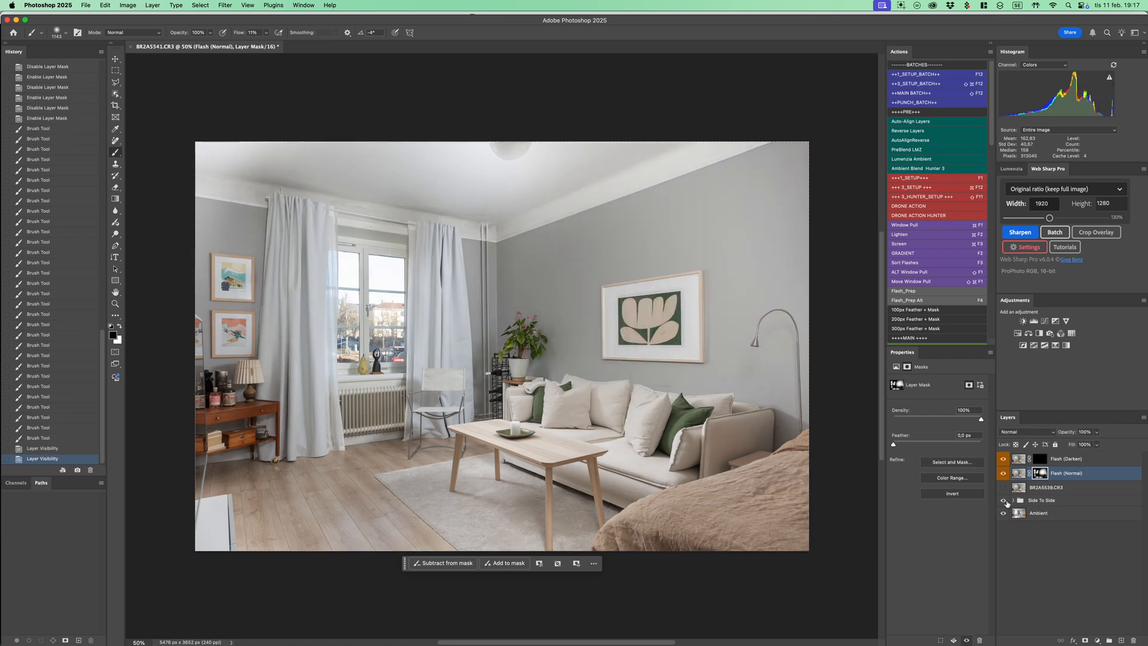
alt+click(1007, 503)
alt+click(1008, 502)
alt+click(1005, 504)
alt+click(1007, 502)
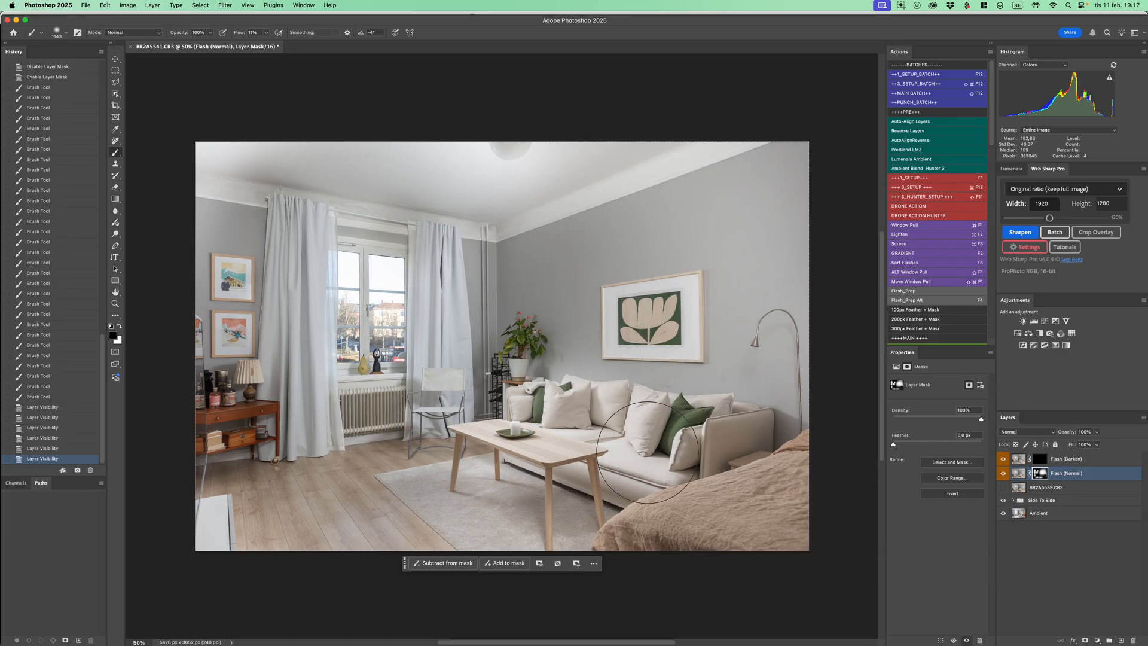
Refine the Flash (Normal) mask around the sofa and plant with black, and reveal the flash on the chair with white
mouse_move(638, 441)
mouse_down()
mouse_move(540, 418)
mouse_move(544, 372)
mouse_up()
key(x)
drag(421, 381, 431, 396)
Reveal the flash across the ceiling in the Flash (Normal) mask, undoing the first stroke and repainting with a larger white brush
mouse_move(478, 220)
mouse_down()
mouse_move(477, 269)
mouse_move(448, 287)
mouse_move(486, 245)
mouse_move(345, 218)
mouse_move(423, 218)
mouse_move(562, 163)
mouse_up()
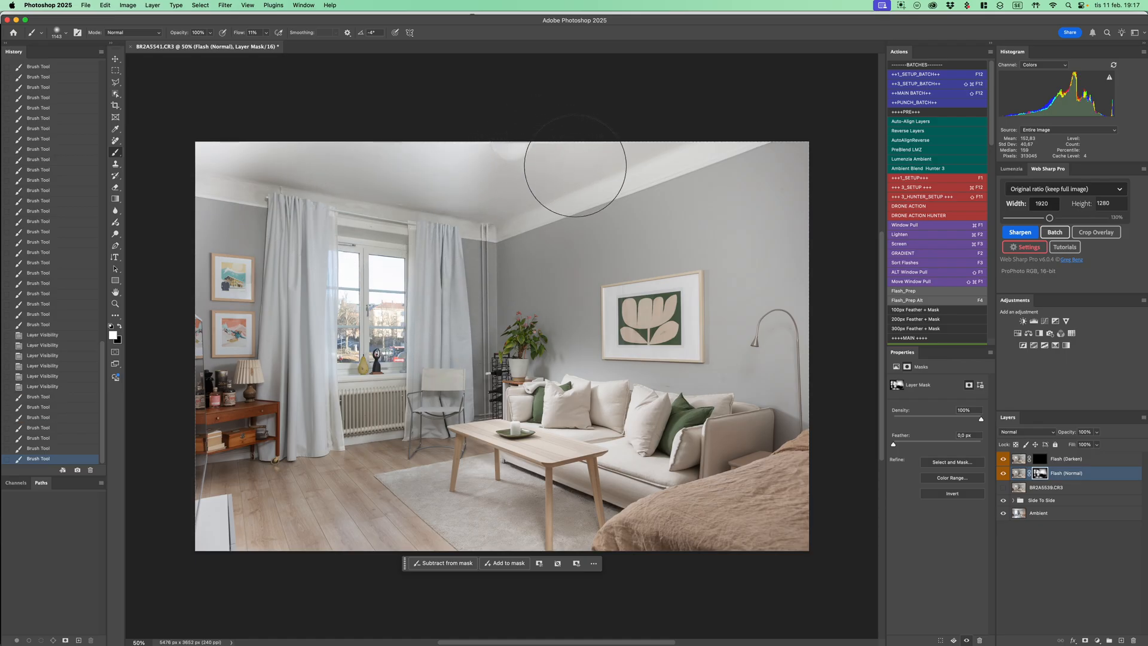
key(super+z)
mouse_move(523, 162)
mouse_down()
mouse_move(582, 174)
mouse_move(618, 138)
mouse_move(564, 154)
mouse_move(290, 149)
mouse_move(282, 179)
mouse_move(418, 183)
mouse_up()
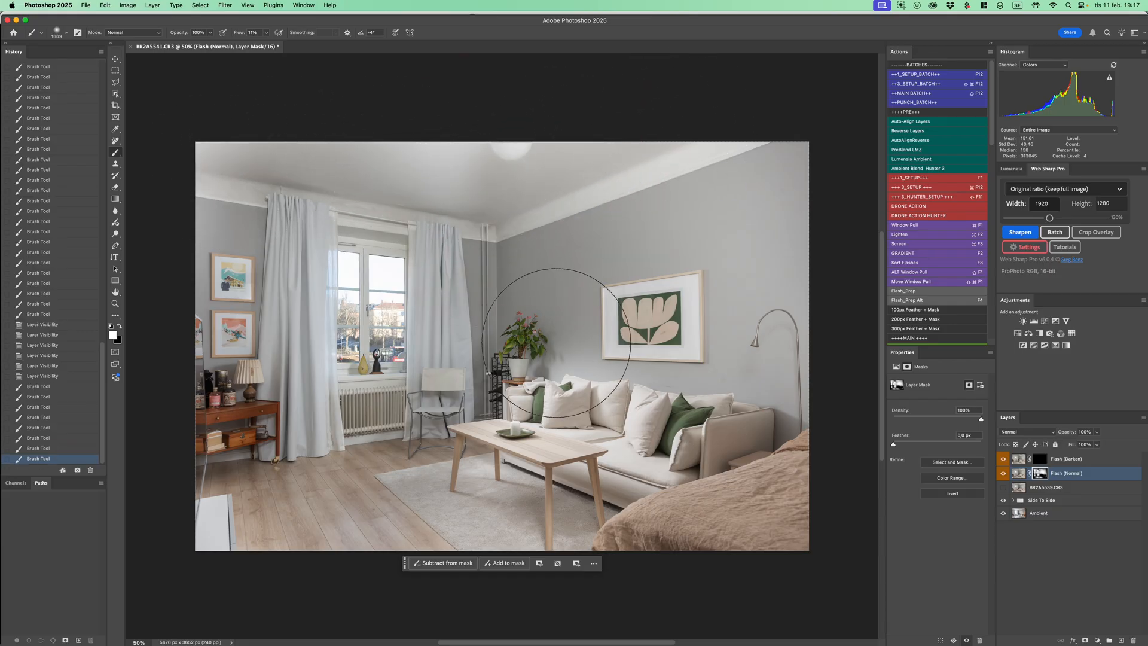
Paint white on the Flash (Normal) mask over the rug, floor and wall by the plant, and black along the wall by the lamp
mouse_move(514, 502)
mouse_down()
mouse_move(453, 517)
mouse_move(478, 506)
mouse_move(346, 474)
mouse_move(281, 491)
mouse_move(391, 462)
mouse_up()
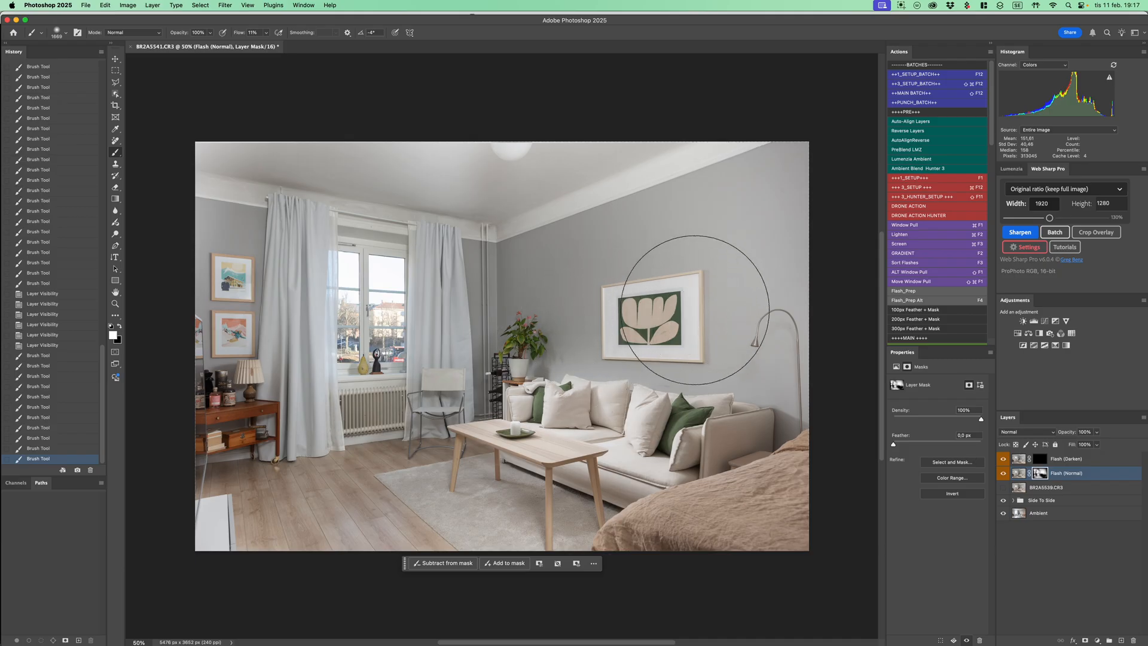
drag(561, 311, 564, 321)
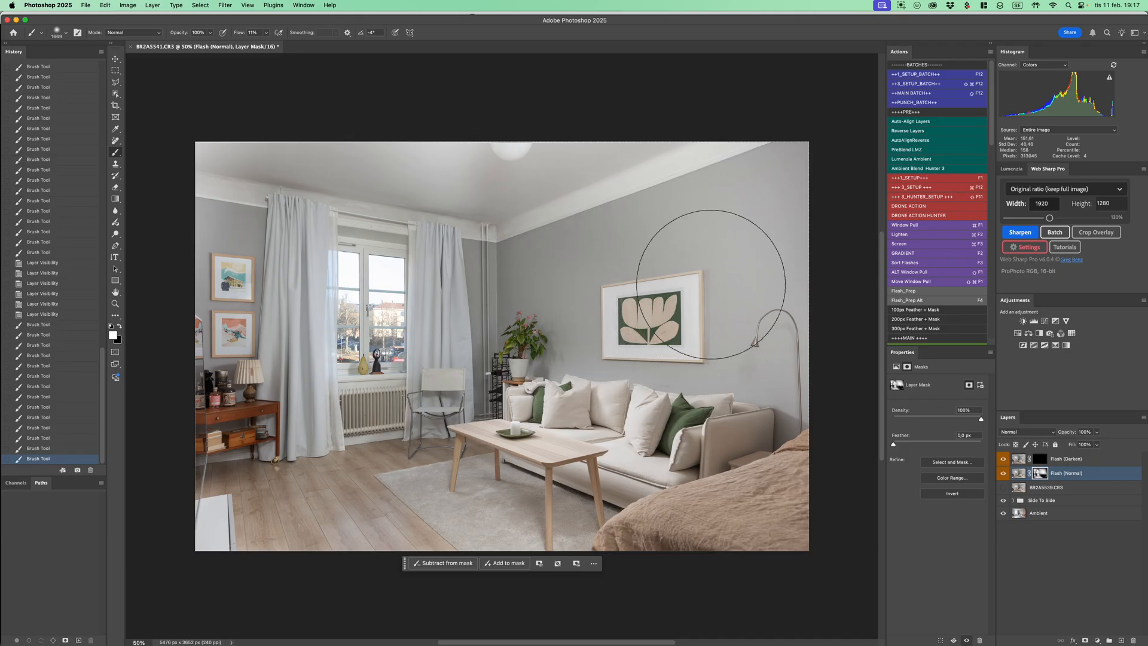
key(x)
mouse_move(762, 328)
mouse_down()
mouse_move(778, 350)
mouse_move(800, 322)
mouse_up()
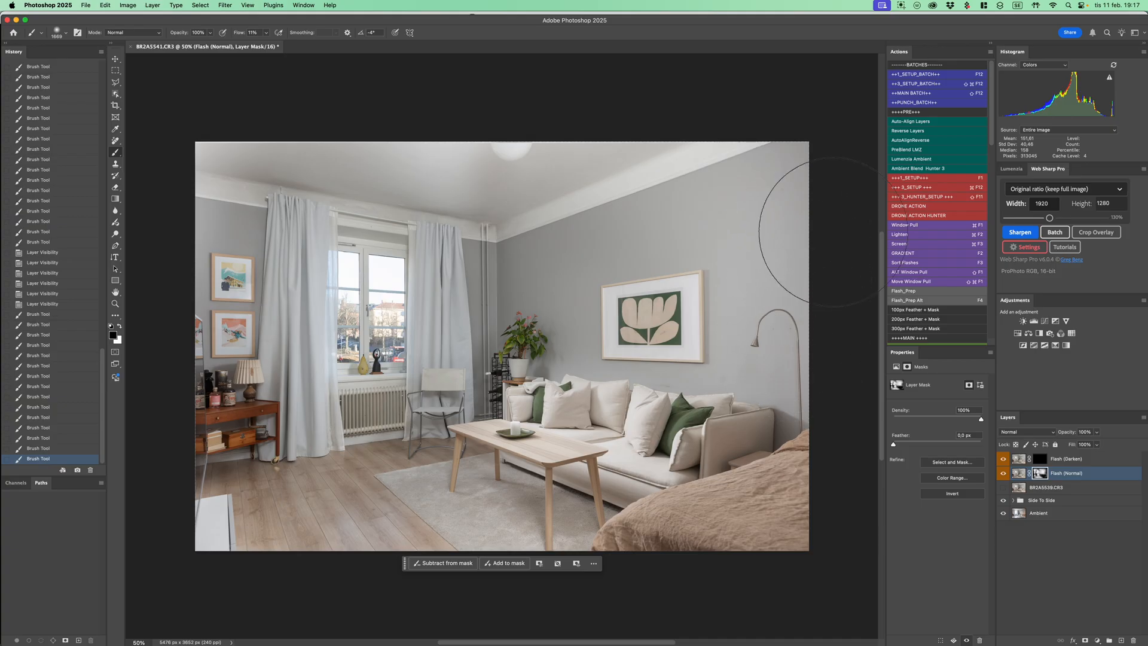
Select the Flash (Darken) layer and toggle the visibility of BR2A5539 and the Side To Side group to review the layers
click(1097, 478)
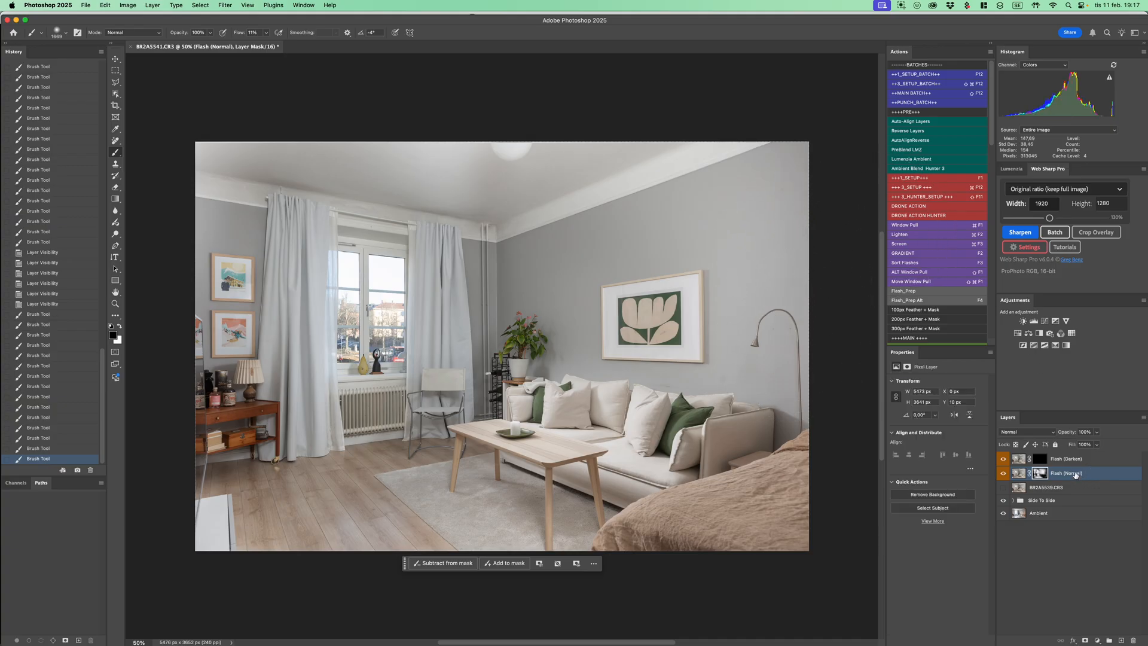
click(1096, 461)
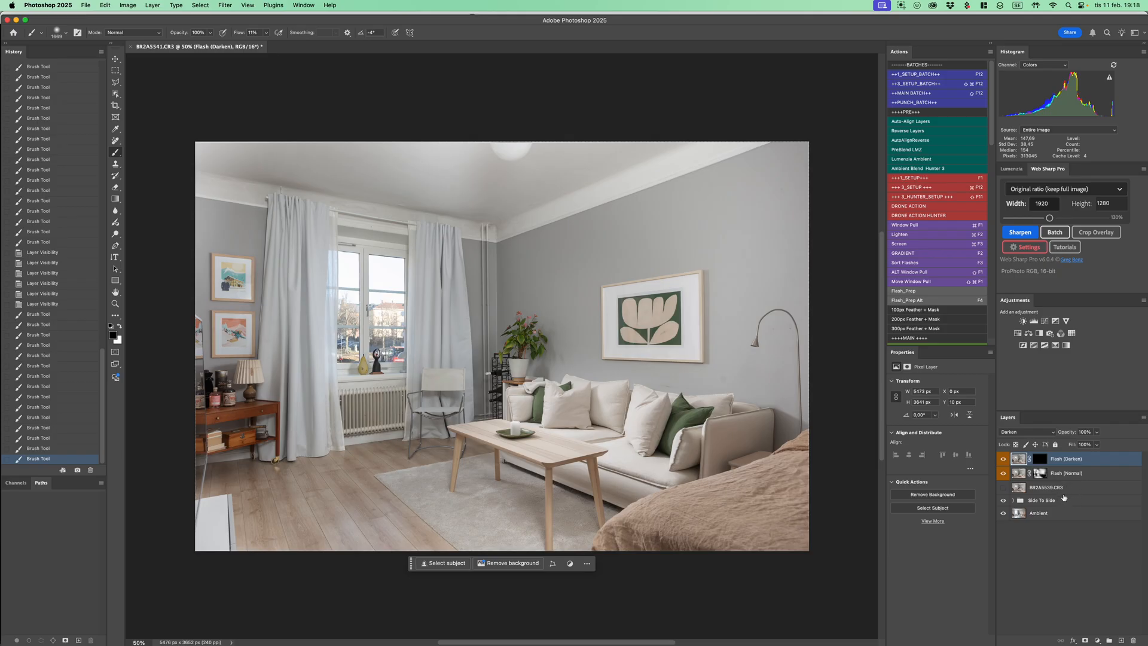
alt+click(1004, 488)
alt+click(1004, 488)
alt+click(1005, 500)
alt+click(1005, 501)
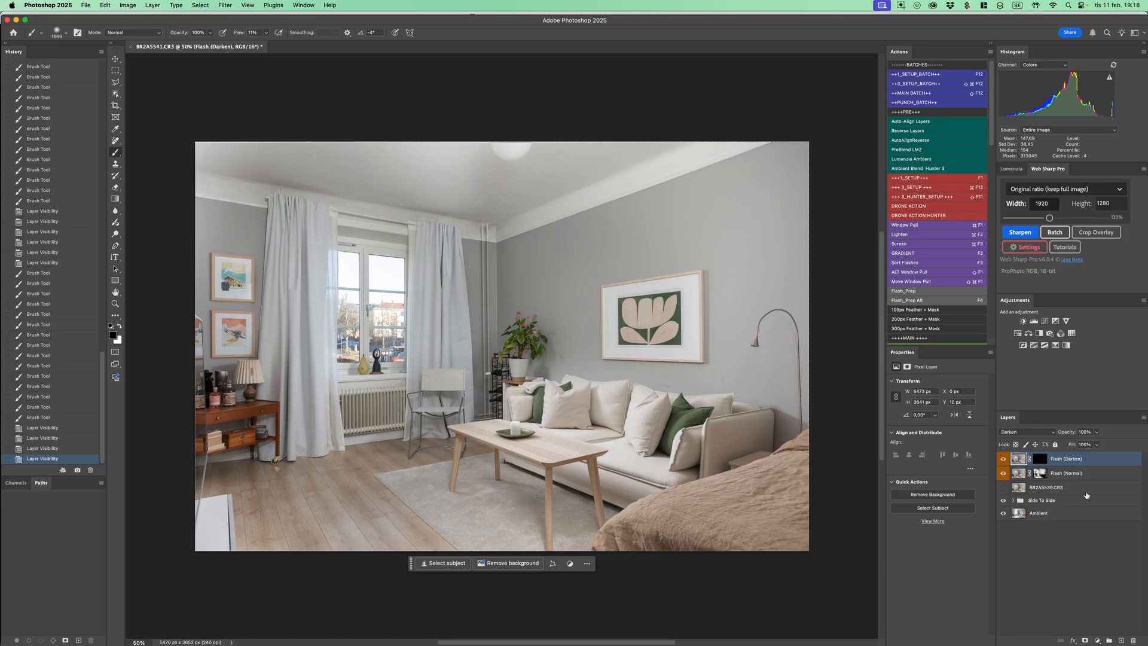
Run the action that groups the flash layers as Flashes beneath Ambient Layer, and toggle Ambient Layer to compare ambient with flash
key(F3)
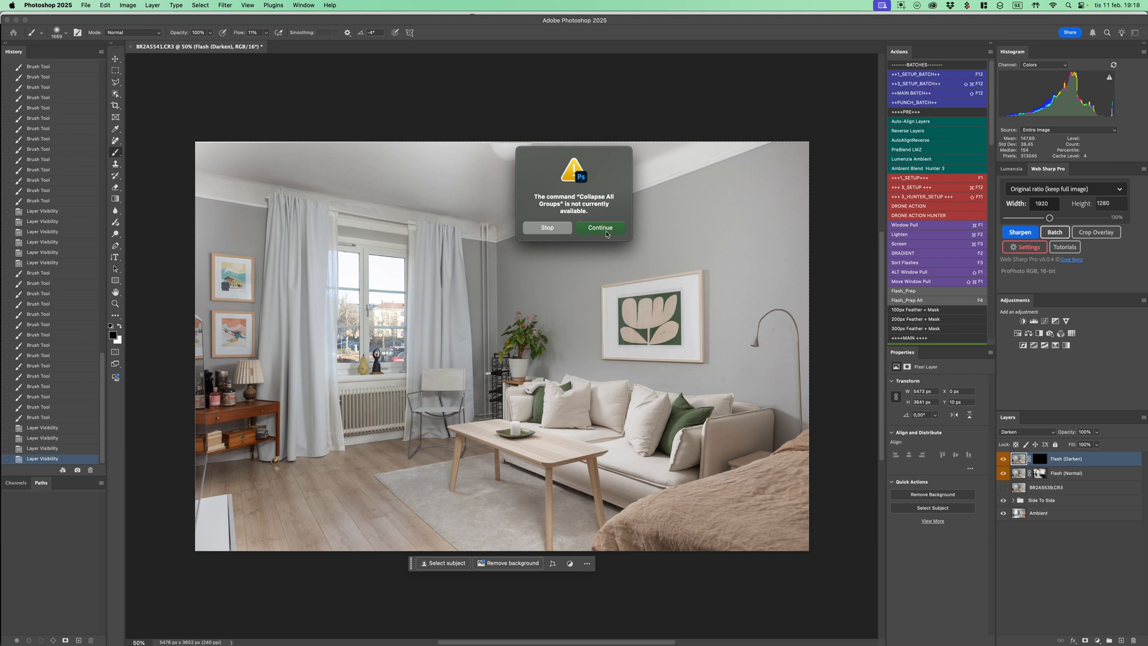
click(608, 233)
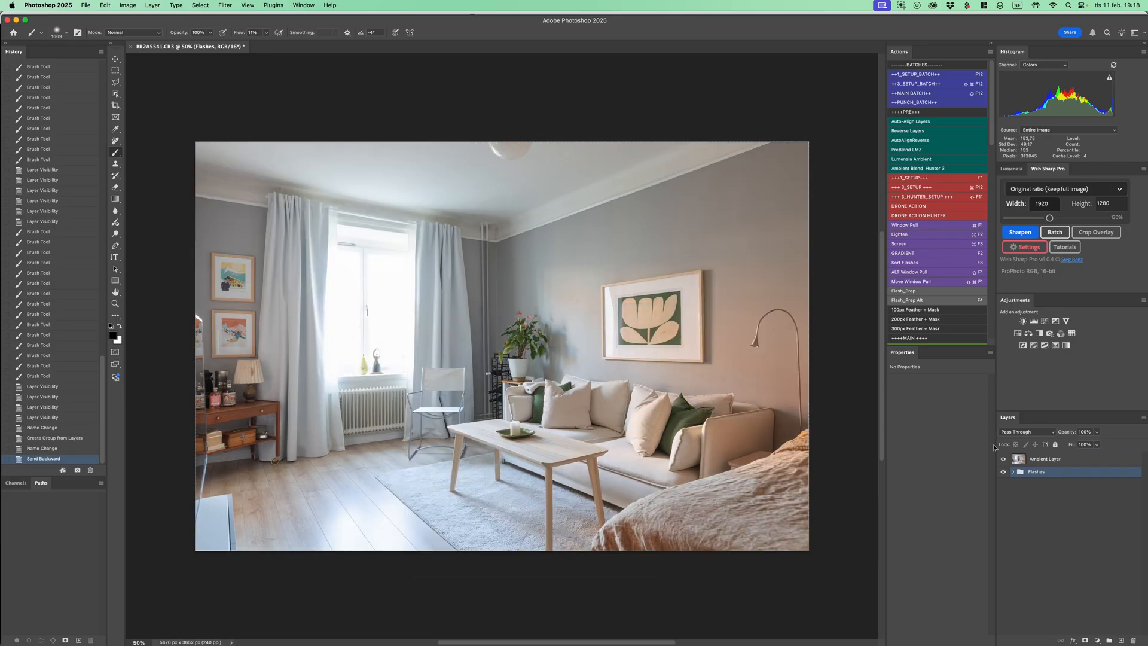
click(1005, 459)
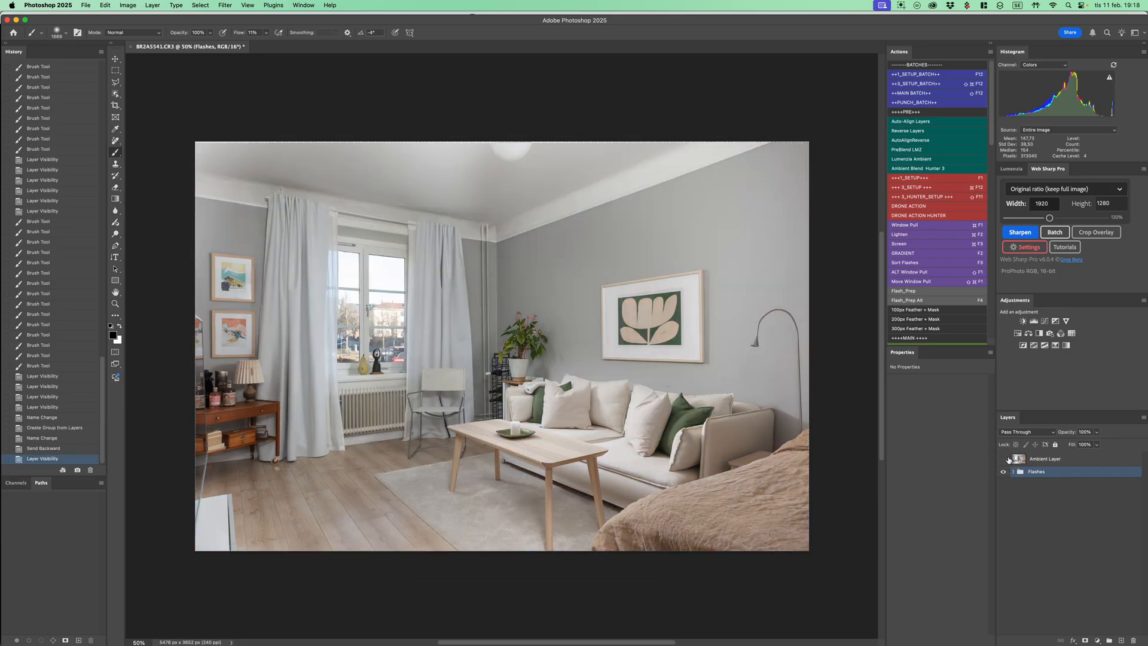
click(1005, 459)
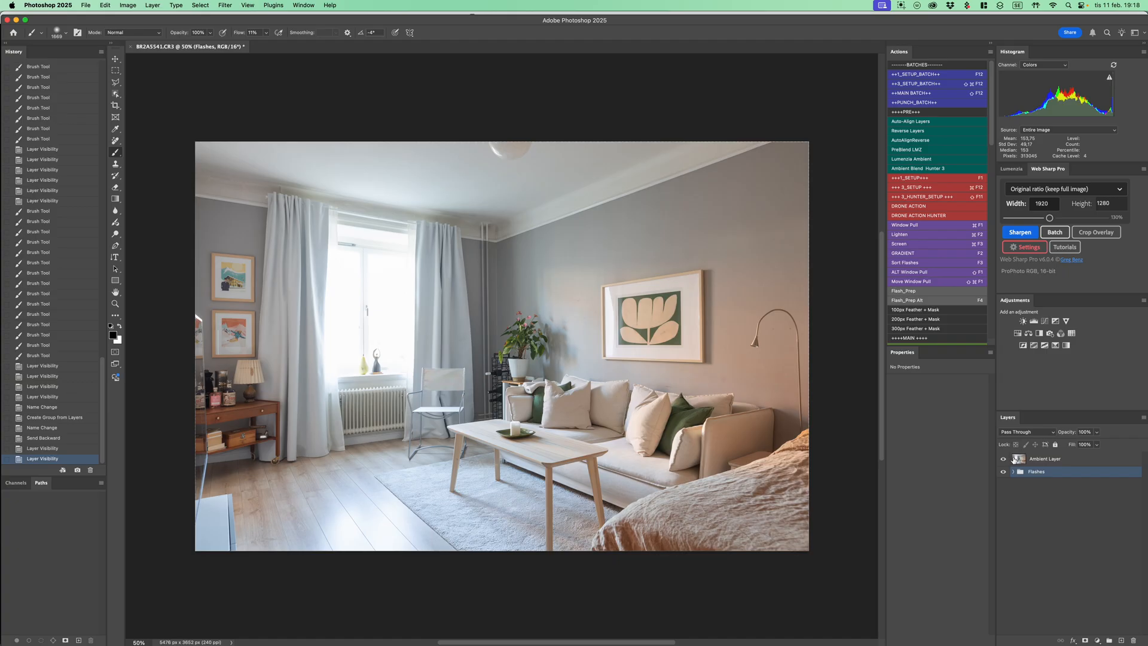
Run the ambient blending action on Ambient Layer to build the Flashes color, Flashes darken and Ambient Brush groups, and enable Ambient Layer's mask
click(1038, 459)
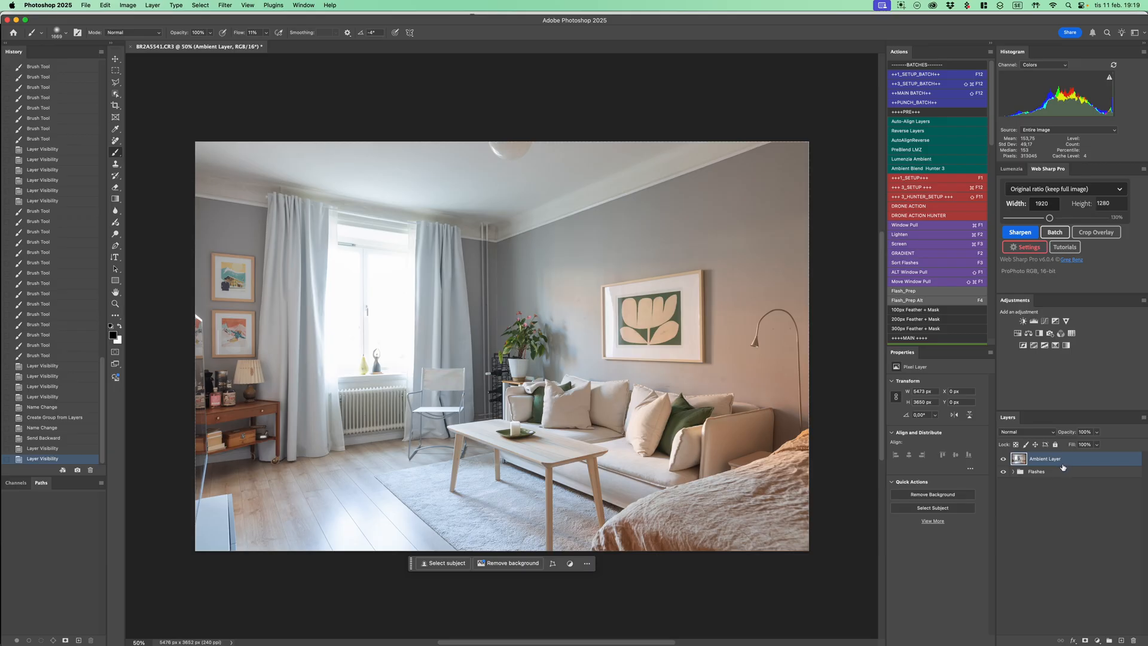
key(F2)
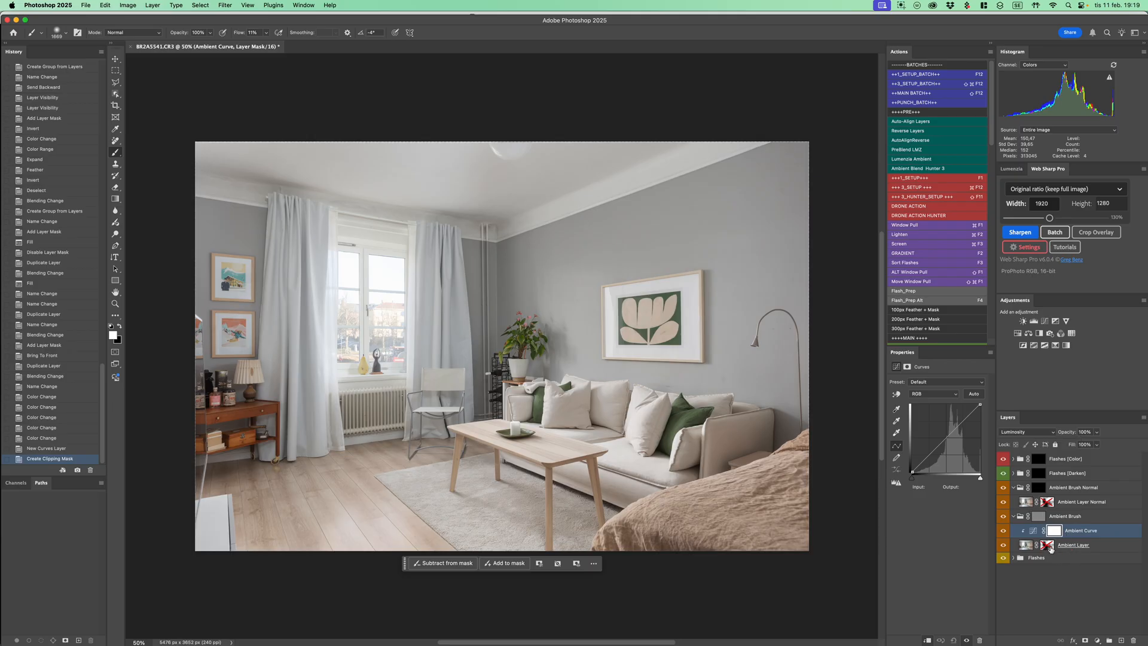
click(1048, 546)
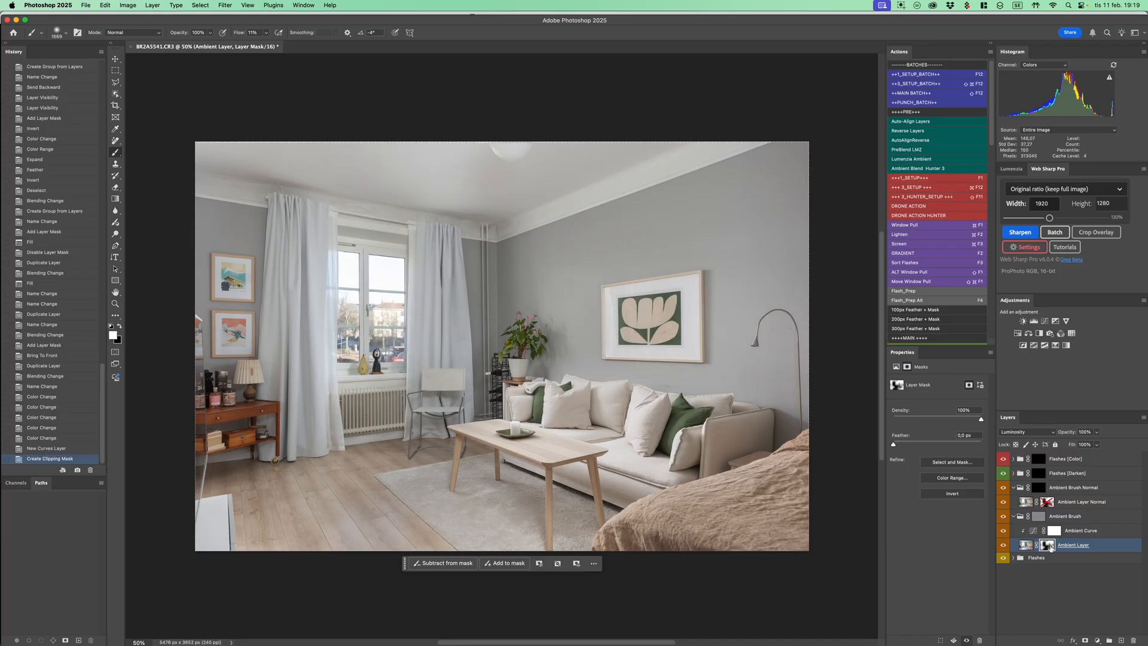
Inspect Ambient Layer's mask on its own and toggle the mask off and on to compare its effect on the room
alt+click(1048, 546)
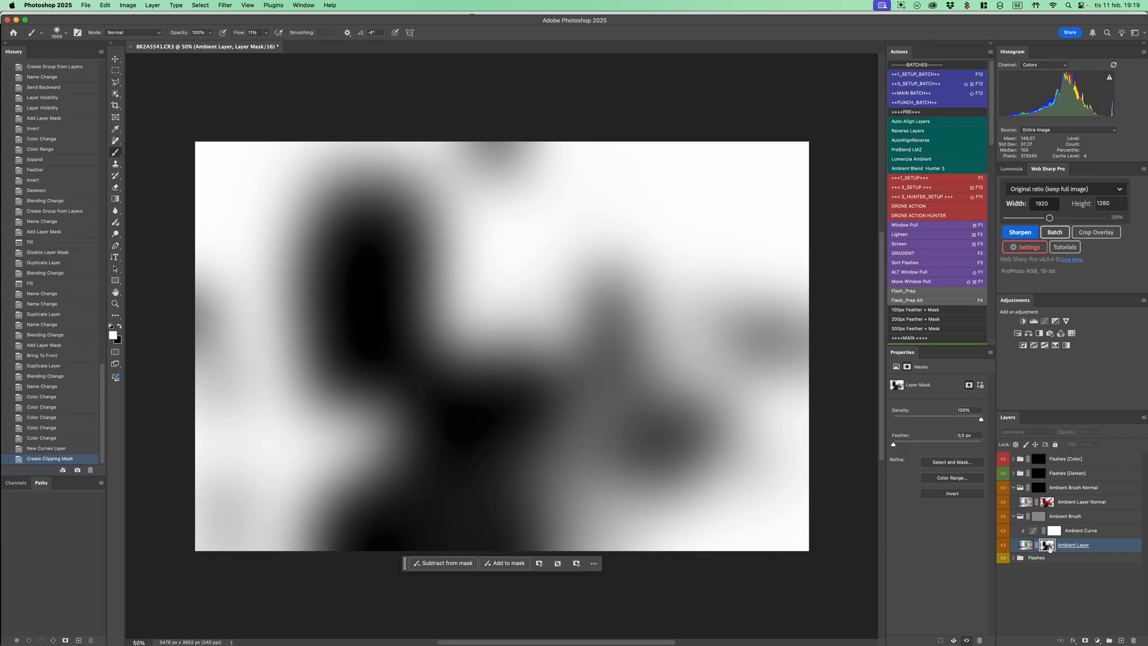
alt+click(1048, 546)
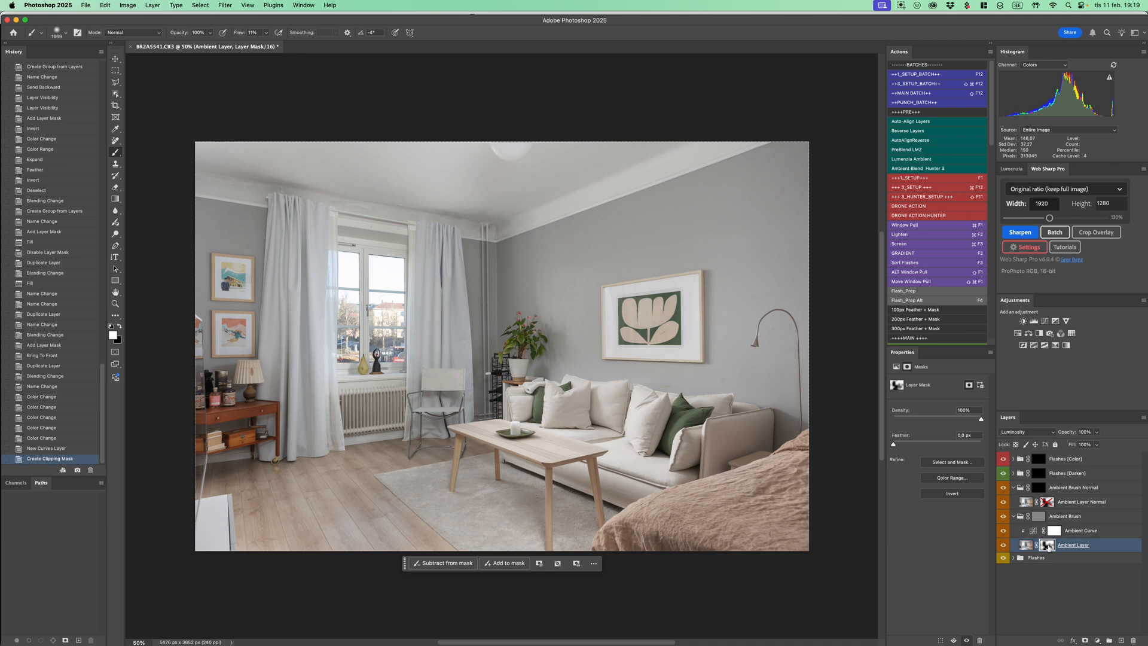
shift+click(1048, 546)
shift+click(1047, 546)
shift+click(1047, 546)
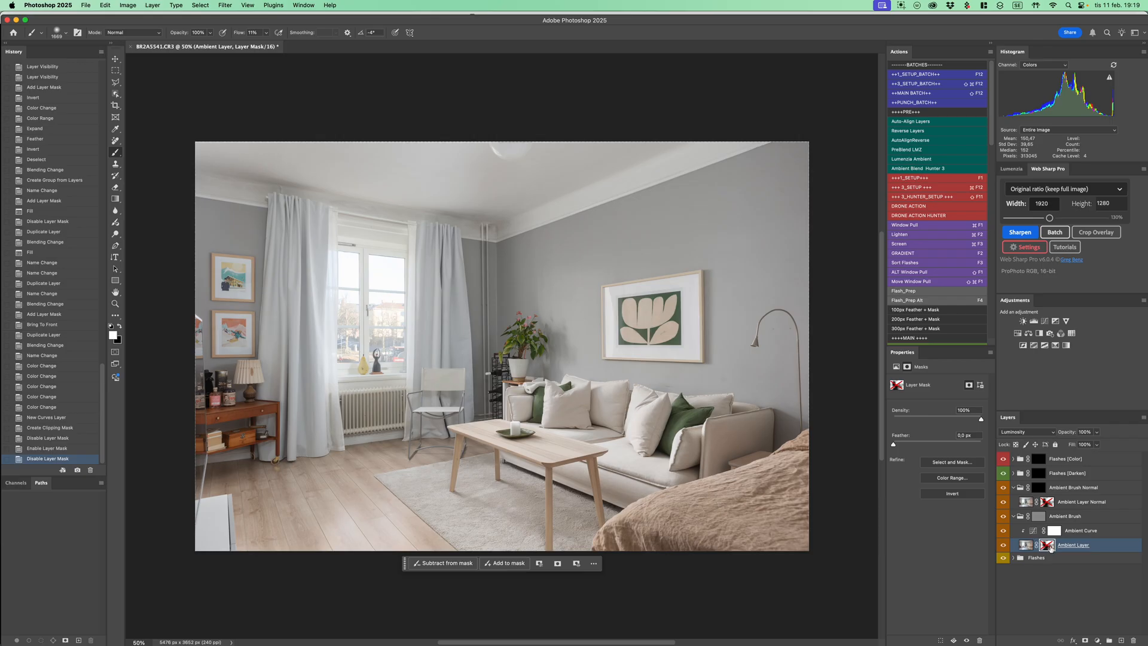
shift+click(1048, 546)
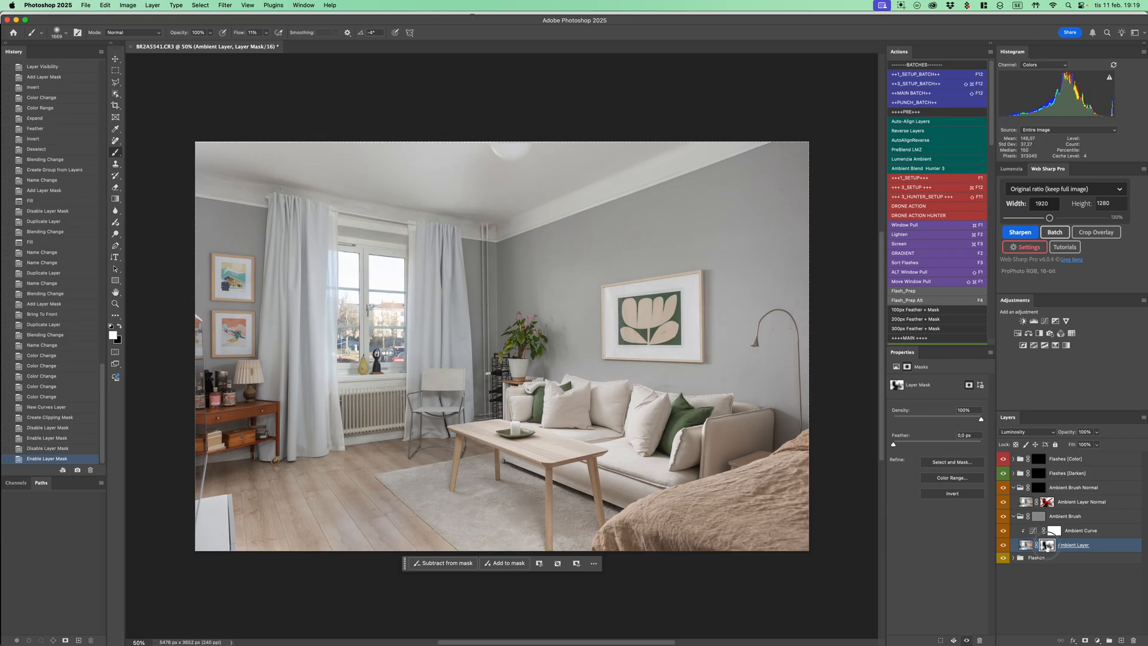
shift+click(1048, 546)
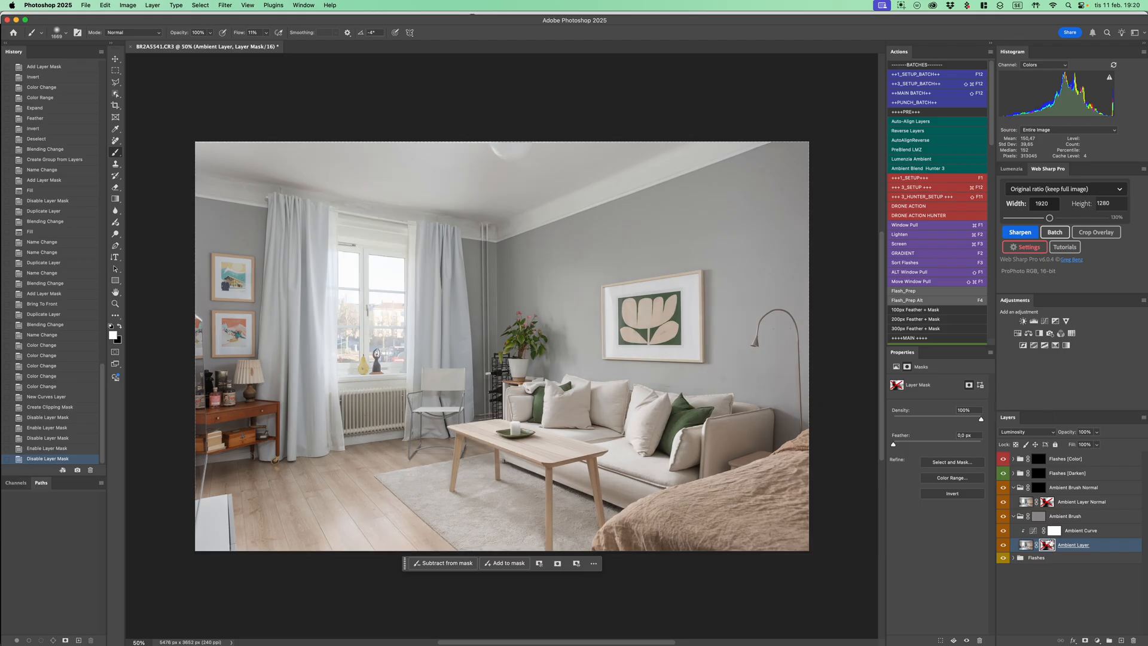
drag(1048, 548, 1050, 549)
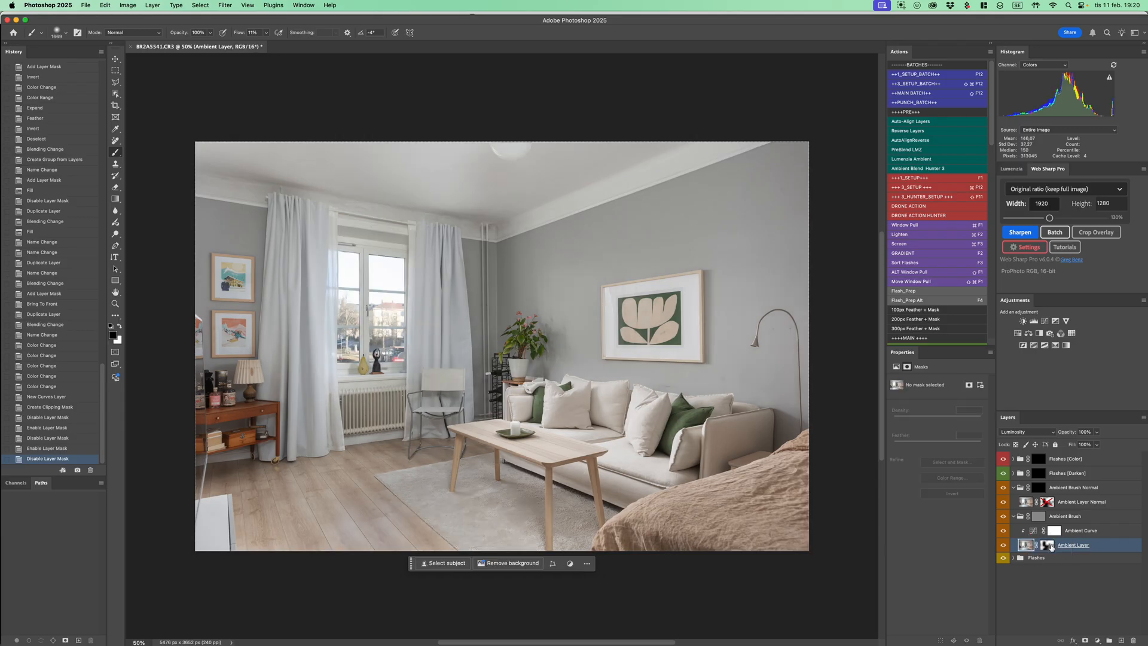
shift+click(1050, 549)
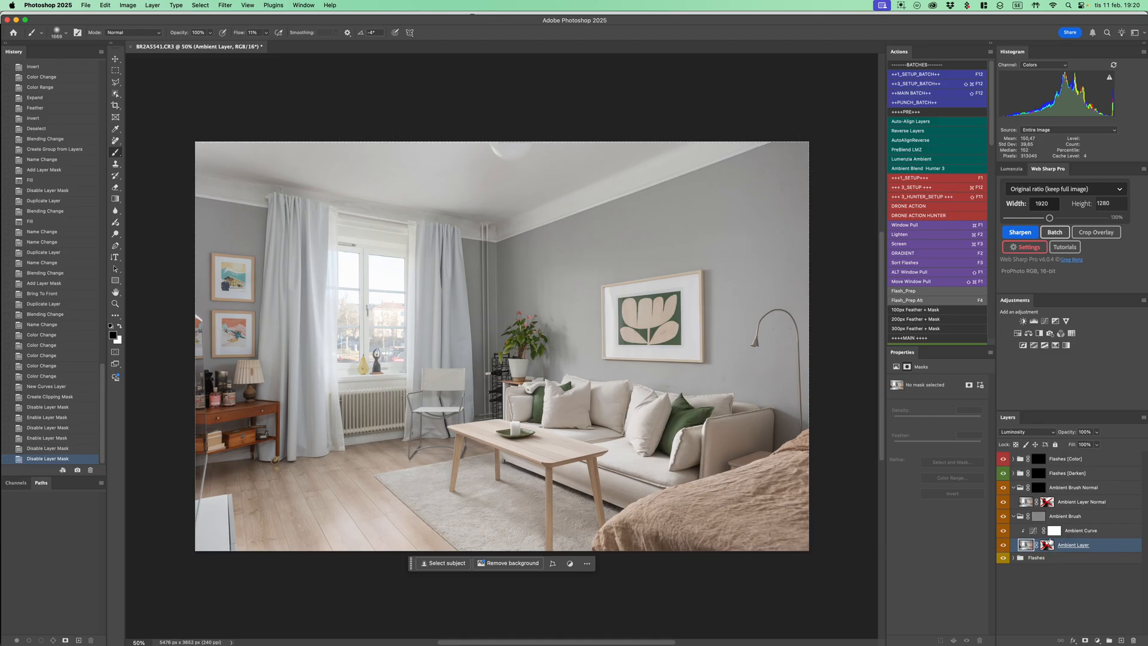
shift+click(1047, 546)
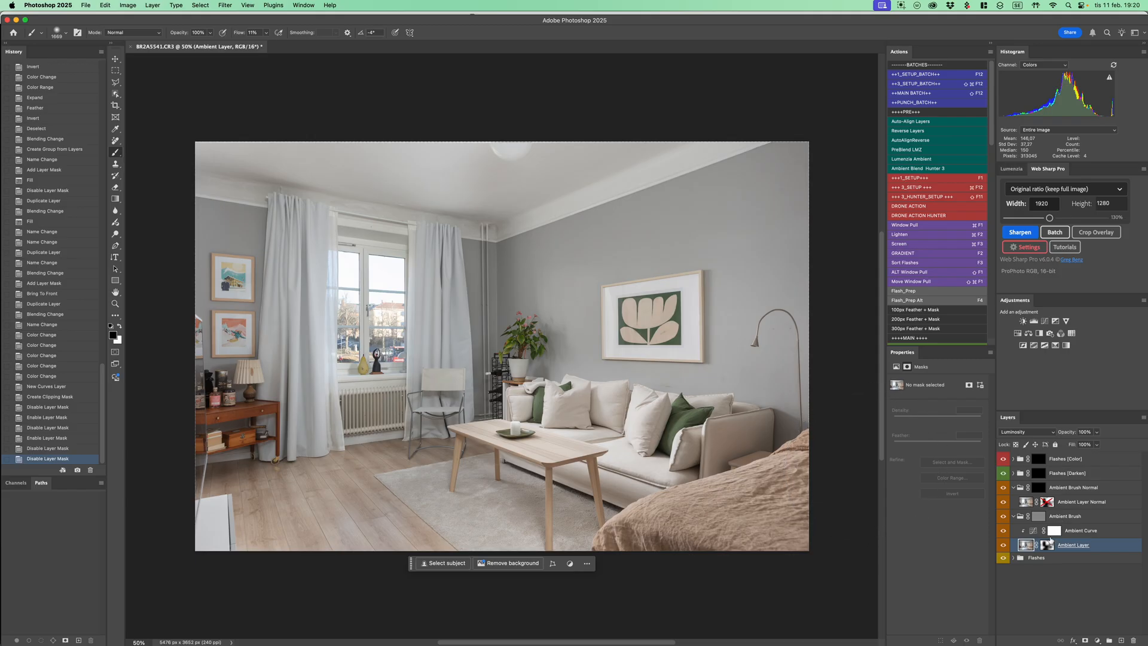
click(1049, 545)
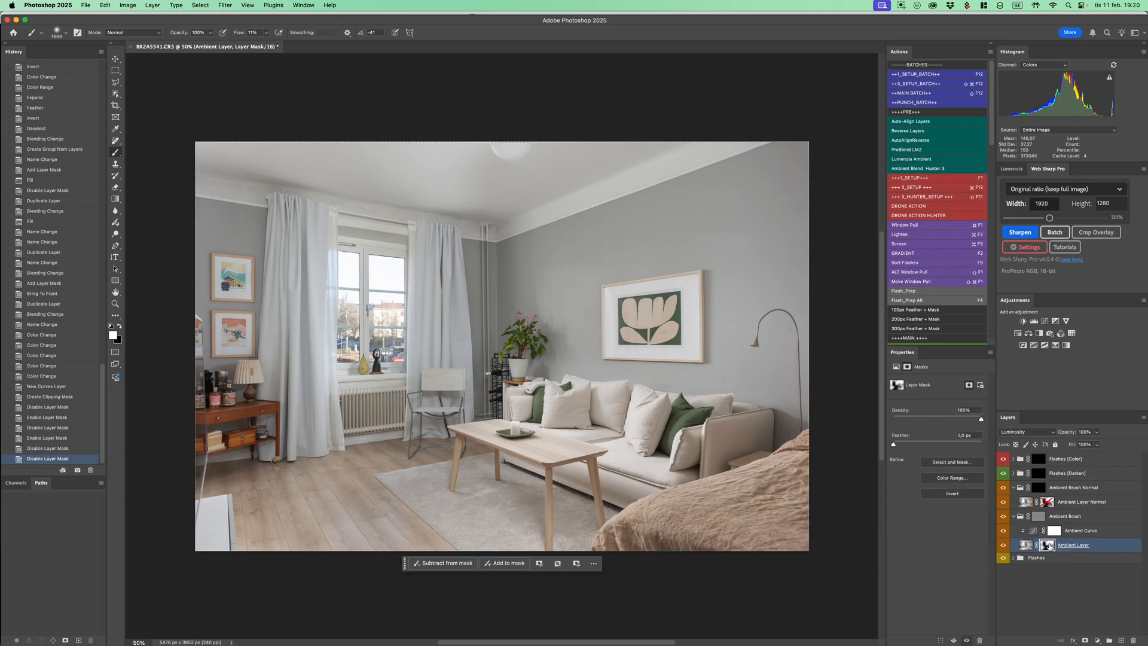
shift+click(1050, 545)
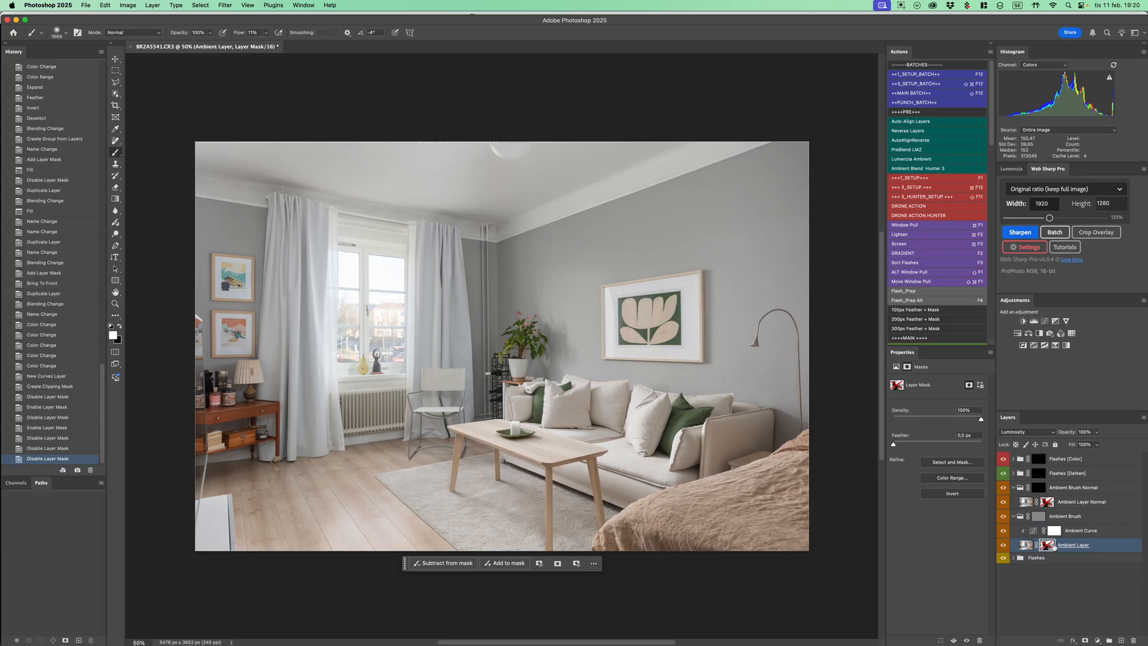
shift+click(1050, 546)
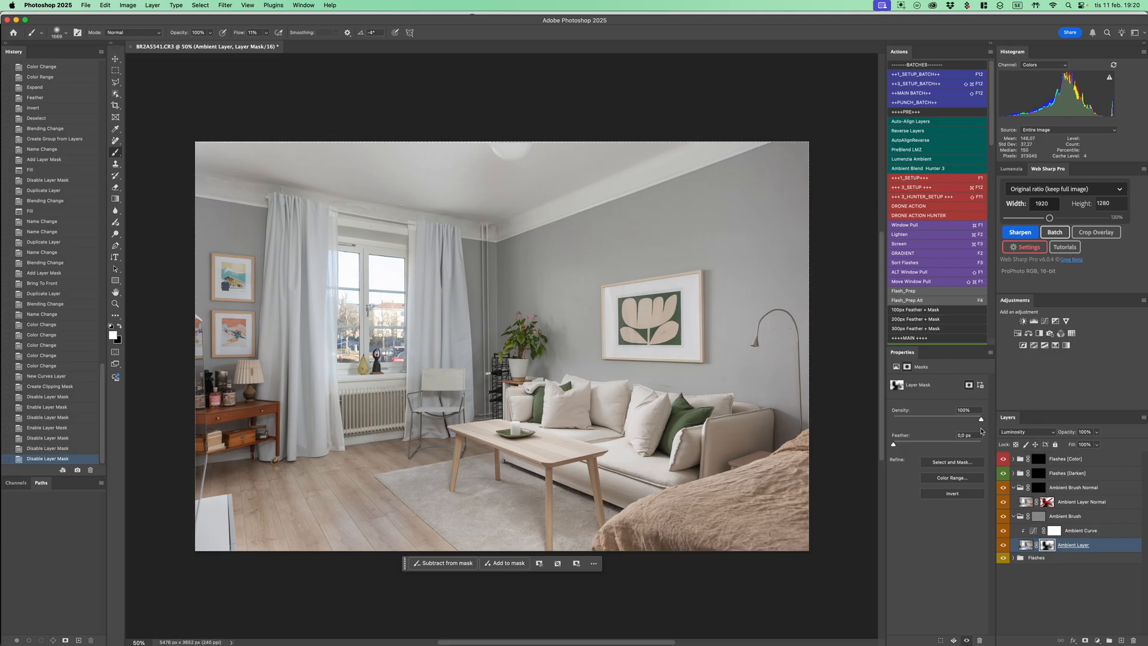
Reduce the density of Ambient Layer's mask to 61% and check the softened mask on its own
drag(981, 420, 946, 420)
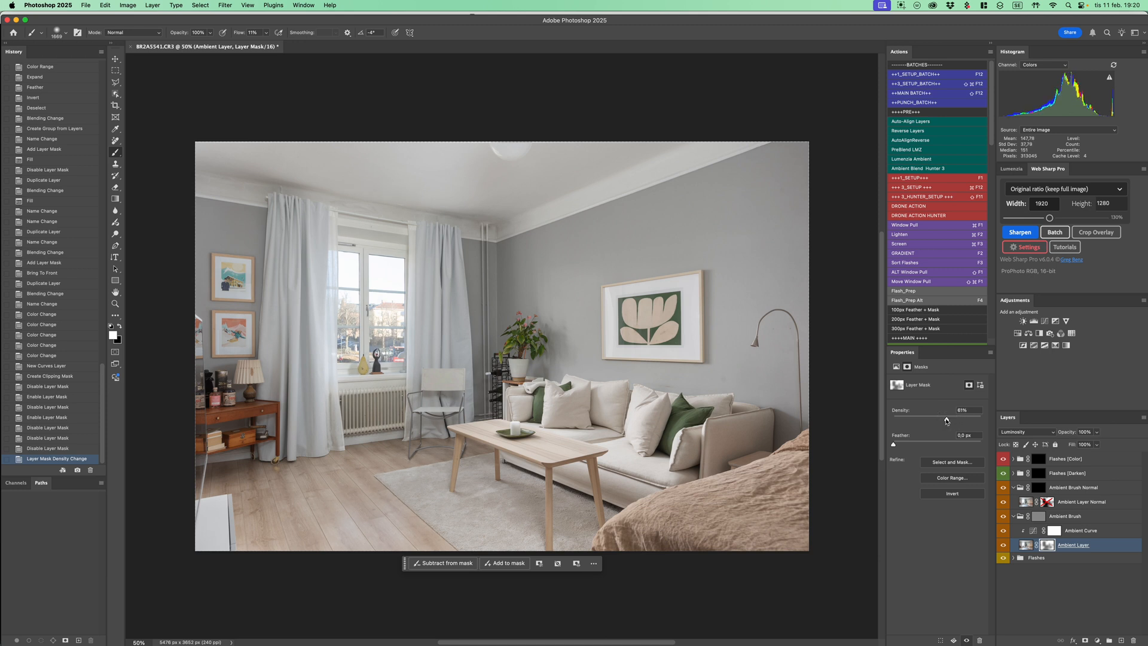
drag(1048, 547, 1051, 549)
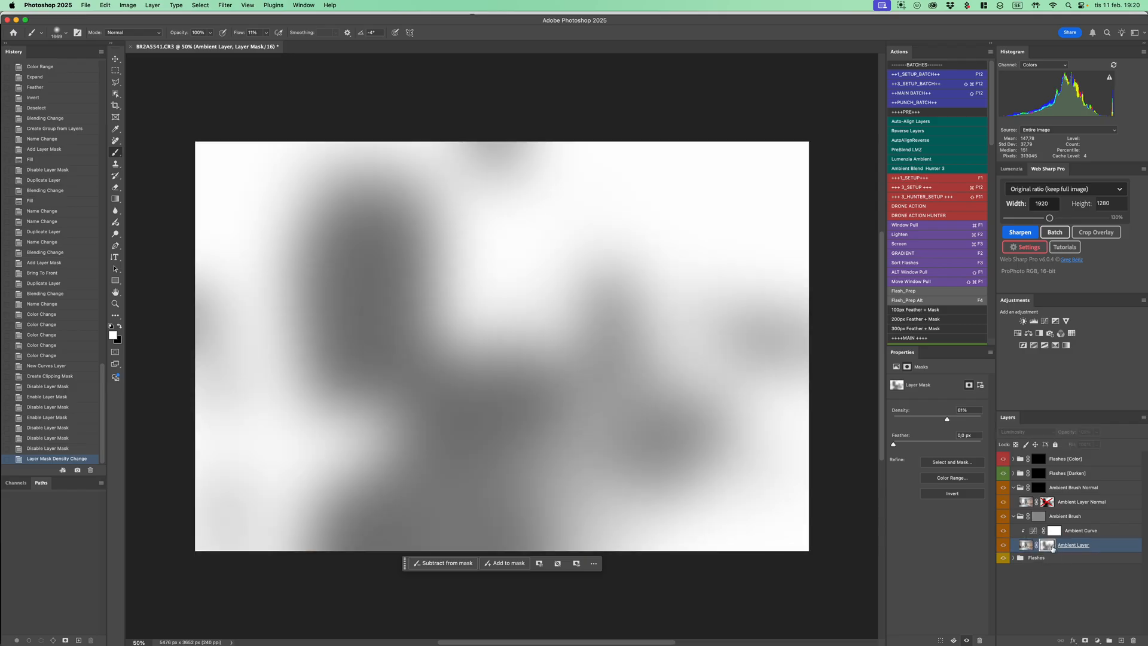
alt+click(1052, 546)
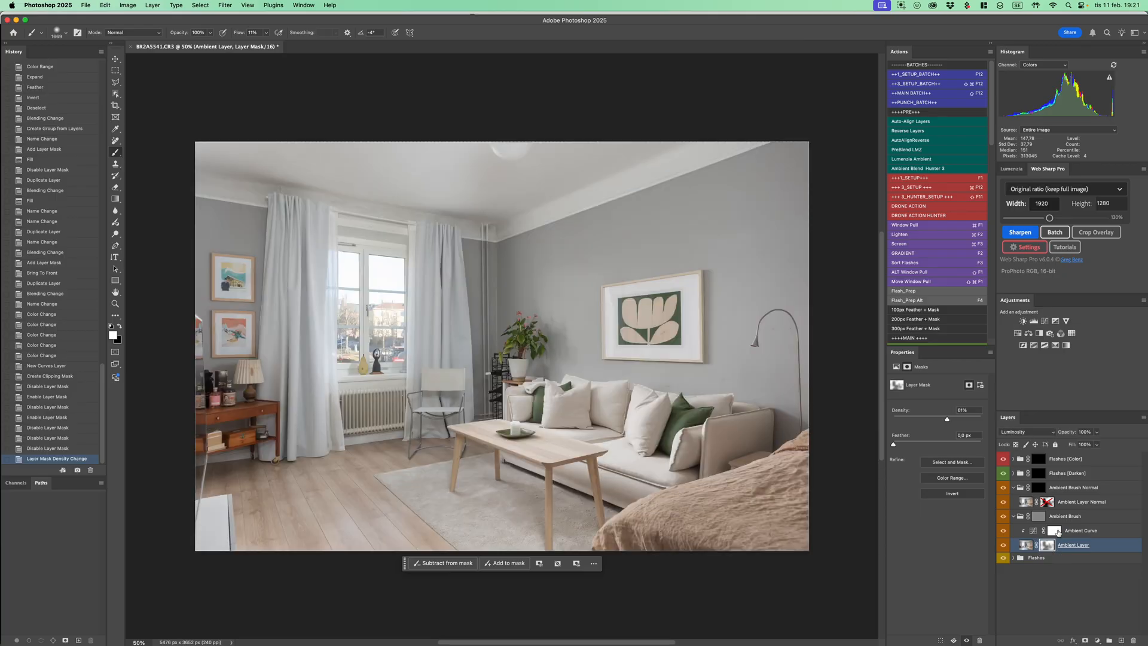
Apply the Medium Contrast (RGB) preset to the Ambient Curve adjustment after trying a custom curve and Strong Contrast (RGB)
click(1034, 531)
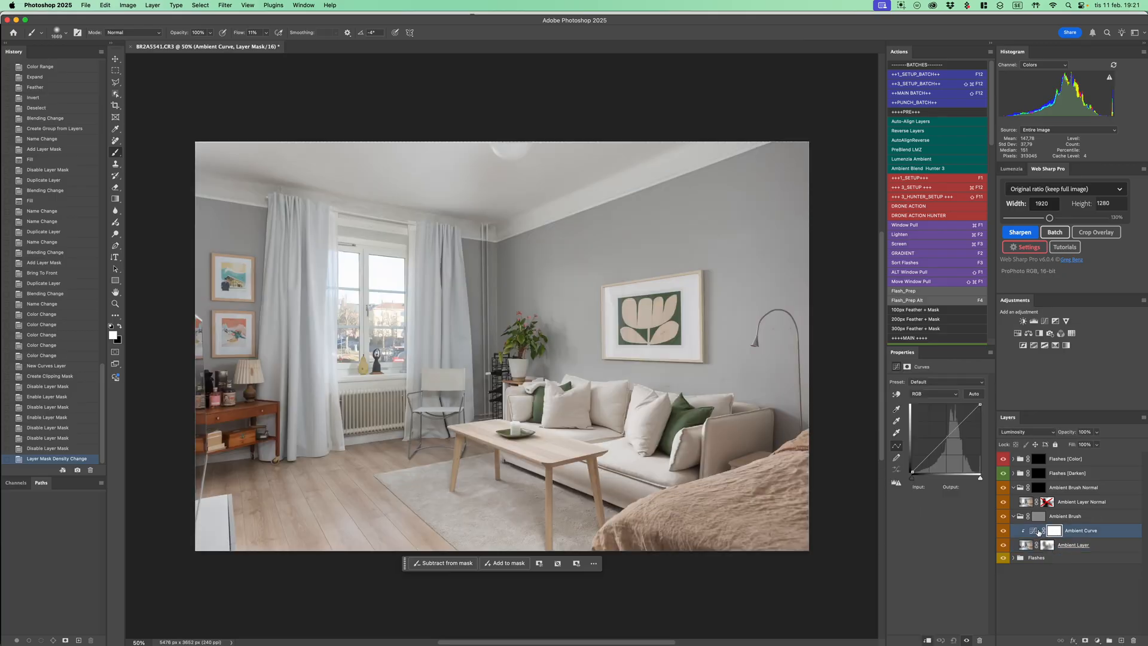
drag(936, 449, 933, 440)
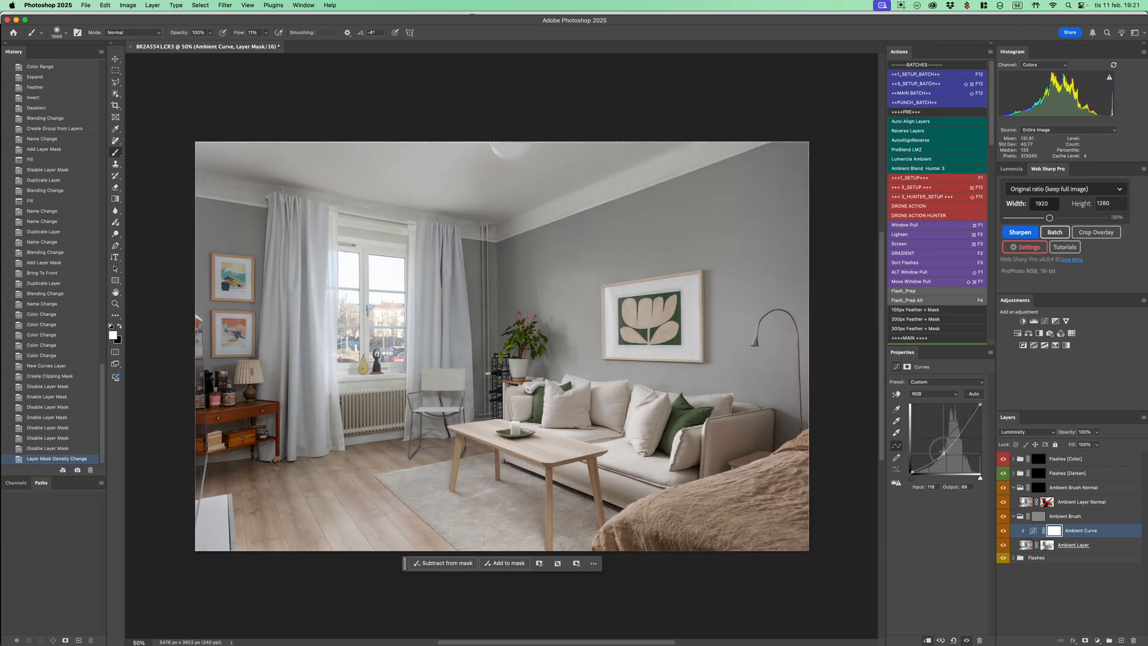
click(949, 382)
click(951, 369)
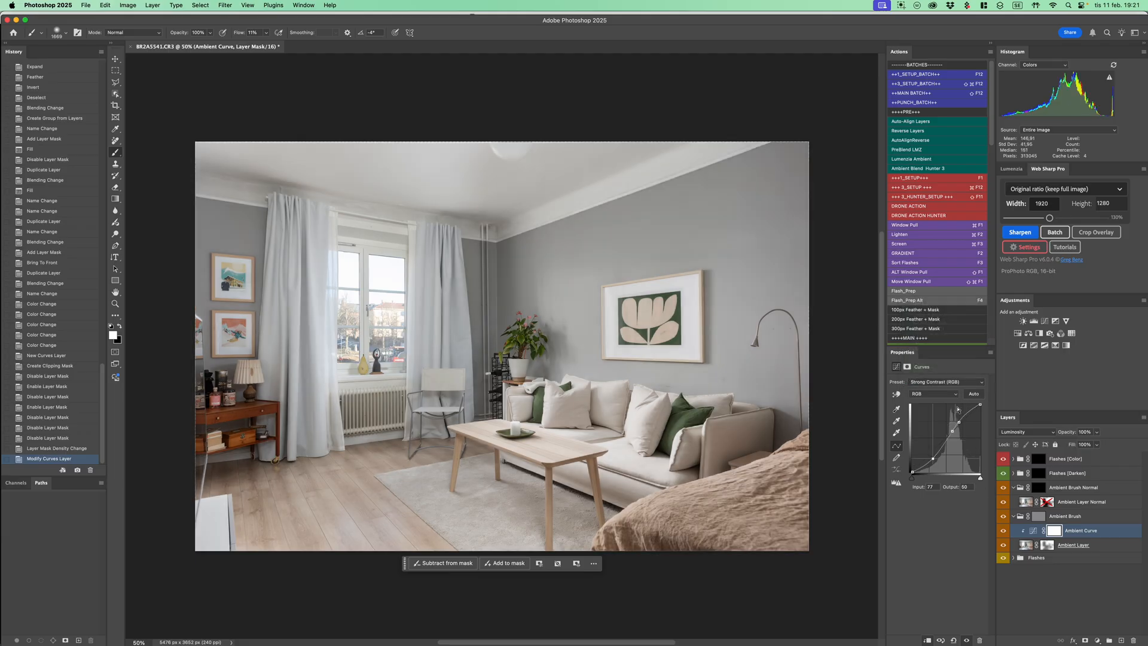
click(957, 382)
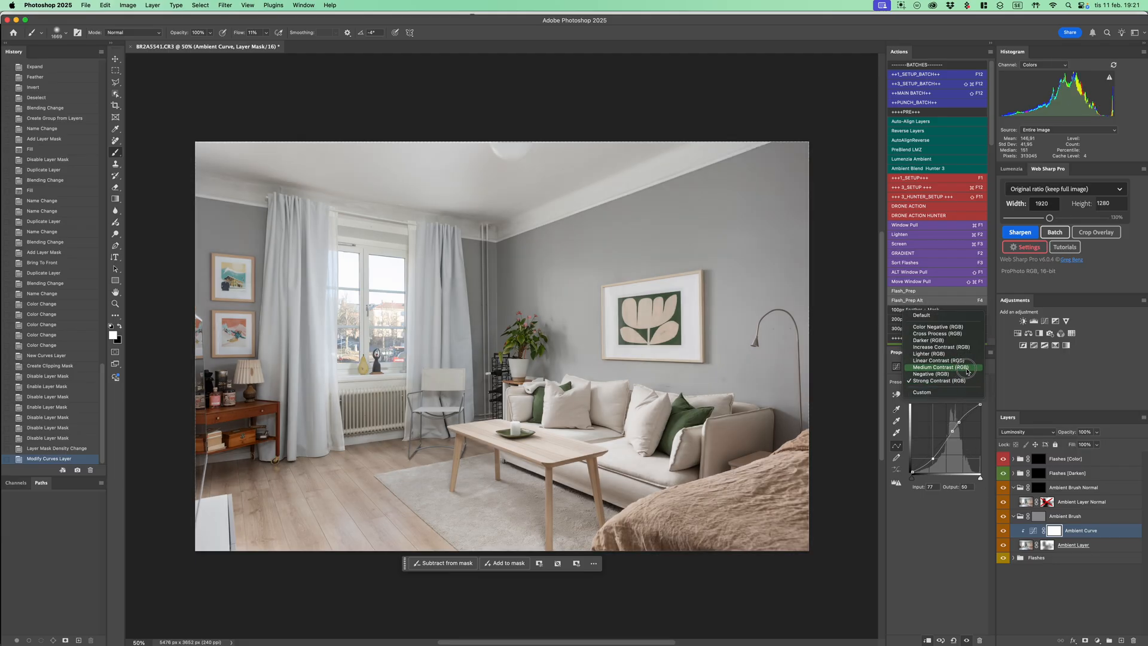
click(963, 367)
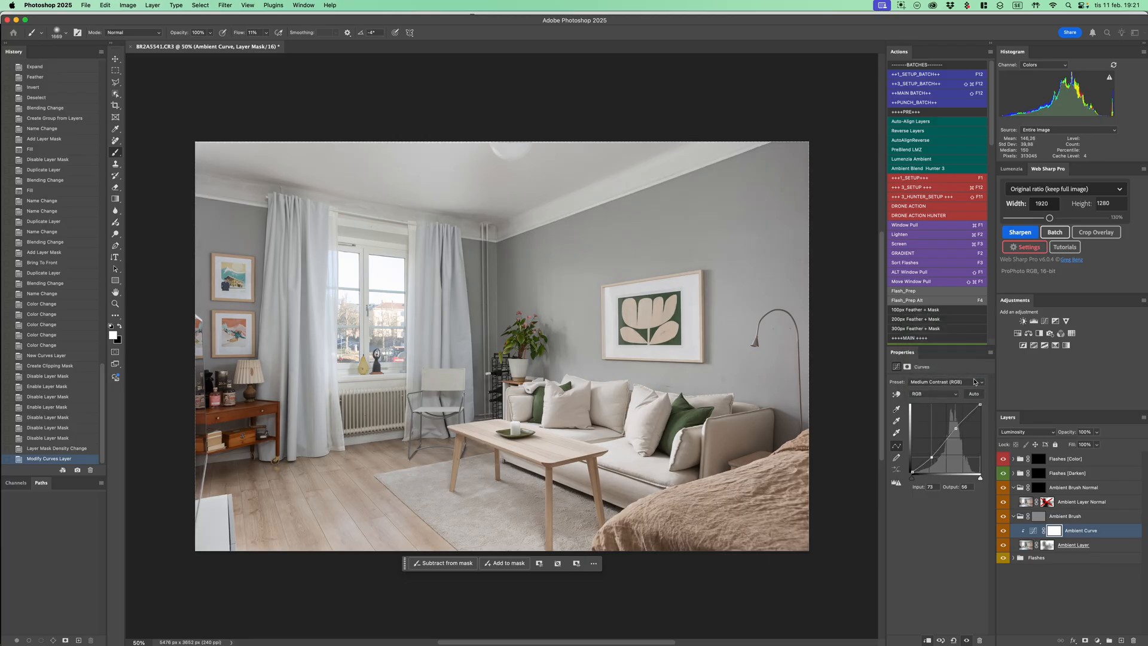
Select the Ambient Brush group's mask and toggle it off and on to compare the full ambient effect
click(1041, 518)
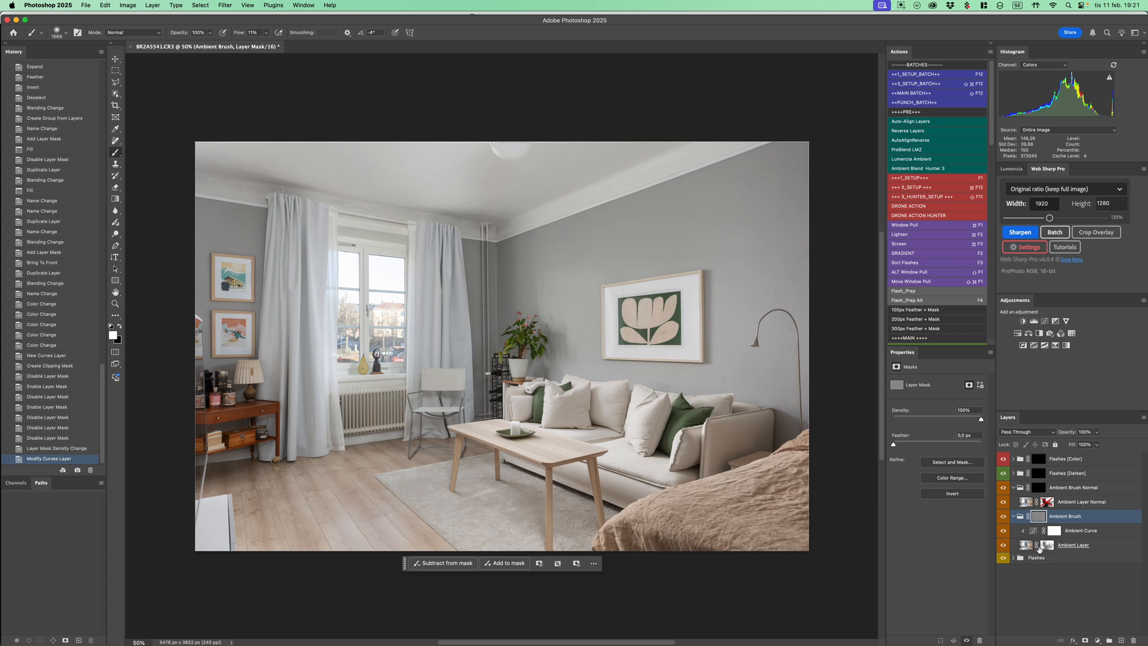
click(1027, 546)
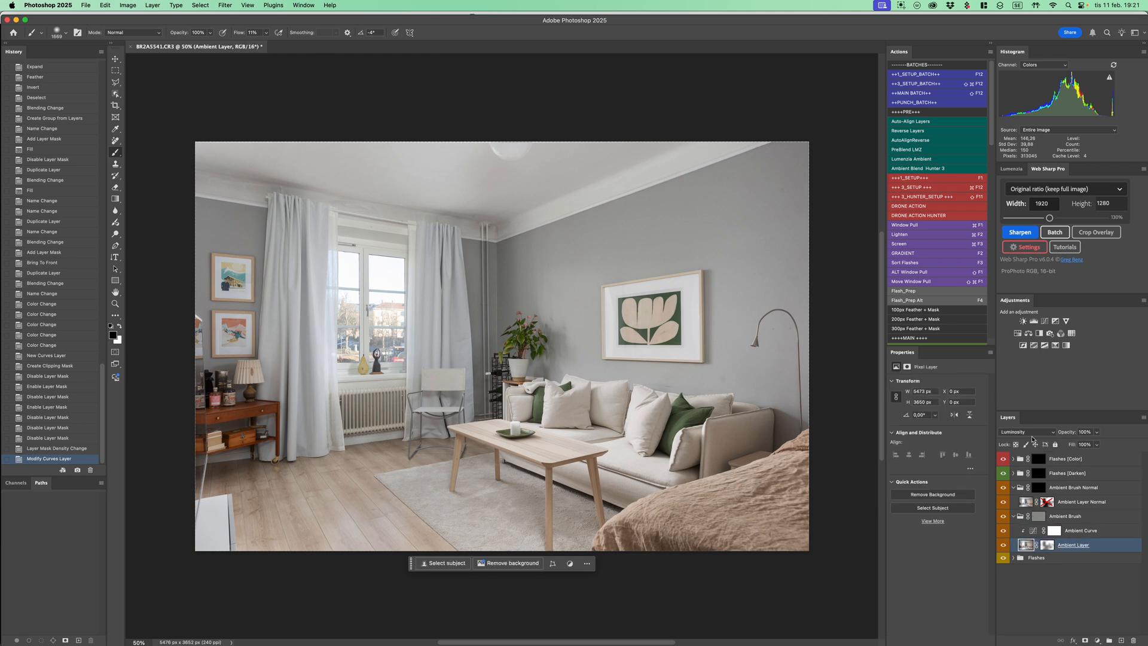
click(1040, 518)
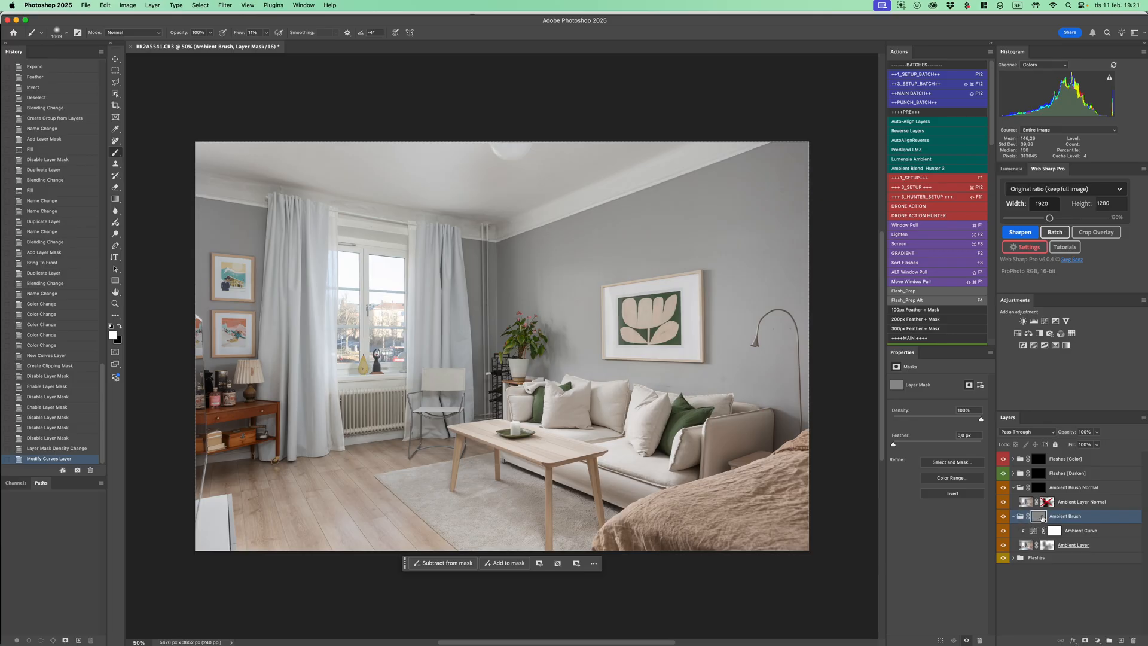
shift+click(1040, 518)
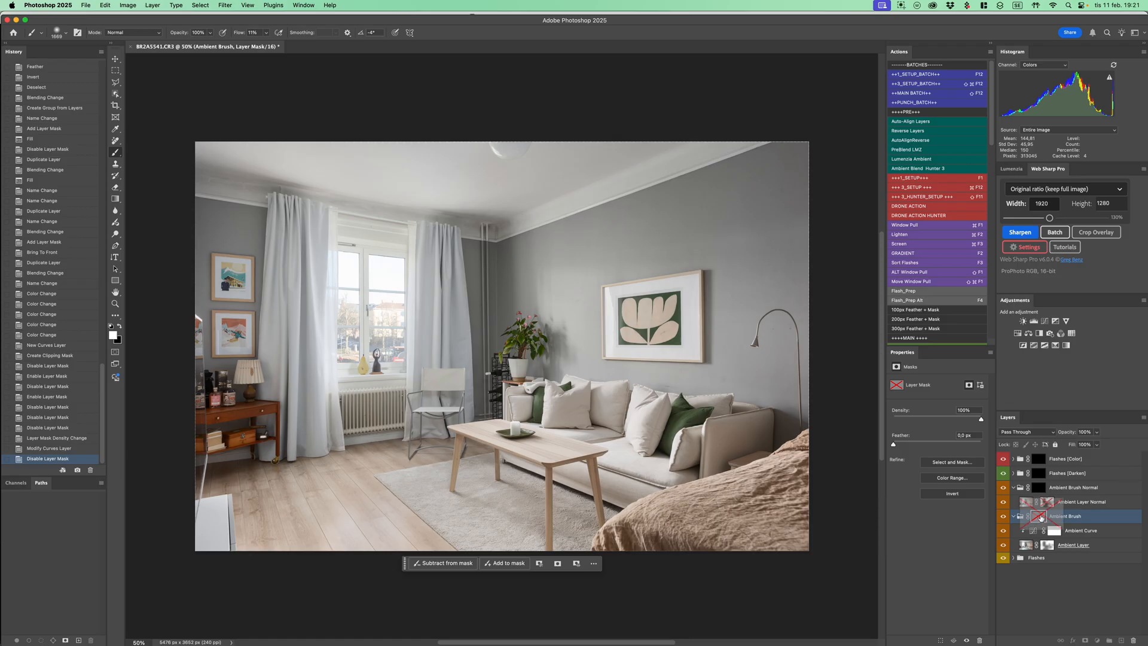
shift+click(1040, 518)
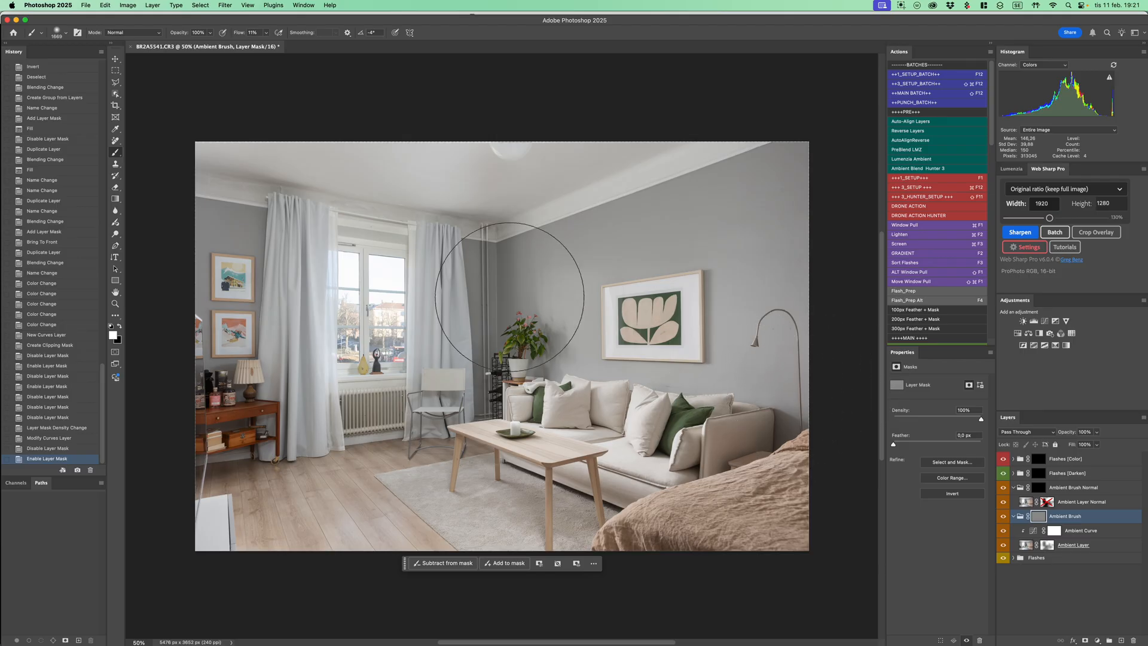
Enlarge the brush to 1927 px and paint white and black on the Ambient Brush mask over the artwork wall, sofa and coffee table
ctrl+alt+drag(536, 304, 586, 327)
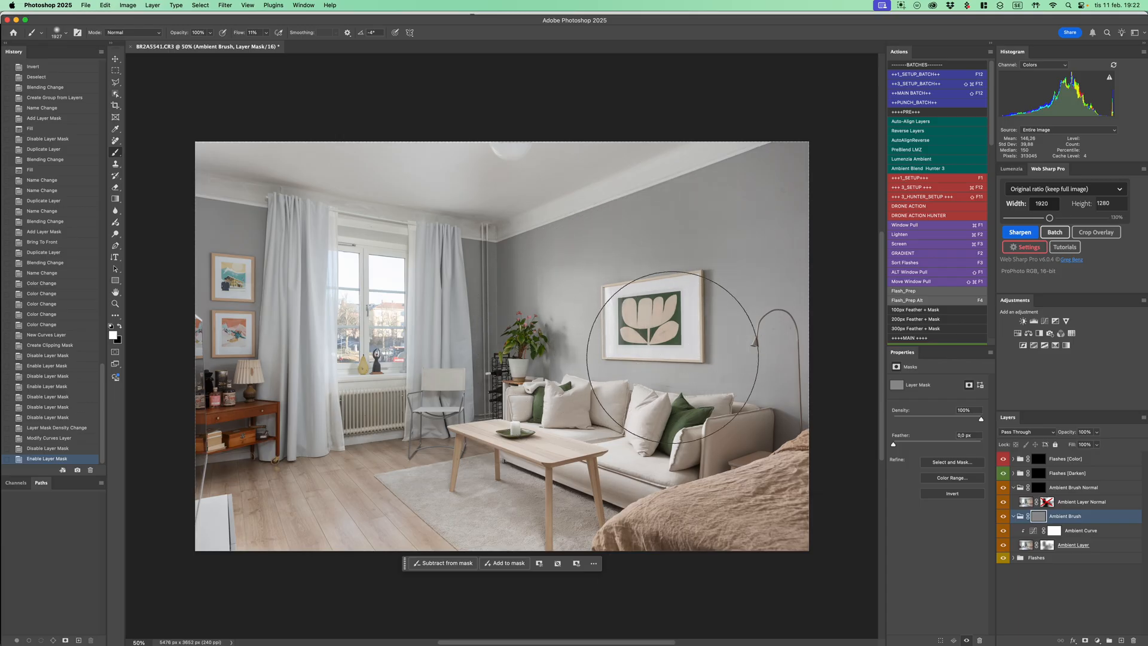
drag(590, 296, 576, 353)
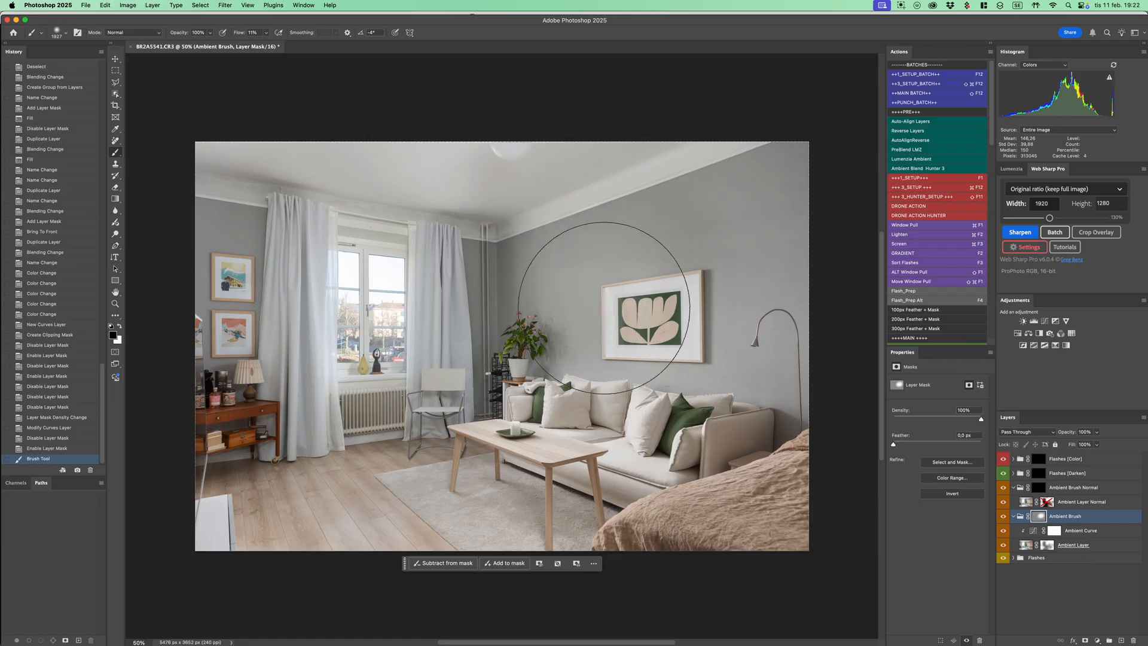
mouse_move(716, 346)
mouse_down()
mouse_move(570, 314)
mouse_move(701, 325)
mouse_move(709, 258)
mouse_move(605, 284)
mouse_up()
key(x)
drag(549, 348, 593, 399)
mouse_move(625, 435)
mouse_down()
mouse_move(634, 430)
mouse_move(608, 424)
mouse_move(625, 438)
mouse_up()
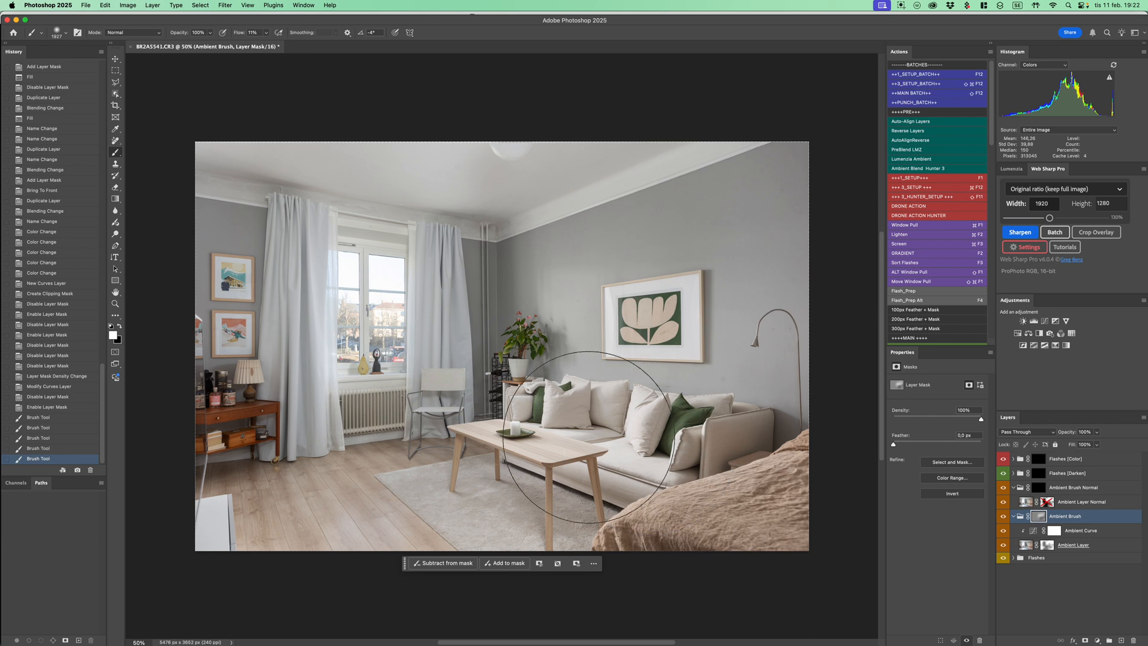
drag(627, 446, 624, 440)
mouse_move(545, 507)
mouse_down()
mouse_move(567, 514)
mouse_move(542, 520)
mouse_move(514, 496)
mouse_up()
Brush the Ambient Brush mask over the window and down the curtains and wall beside the wooden desk
key(x)
key(x)
key(x)
mouse_move(353, 256)
mouse_down()
mouse_move(358, 304)
mouse_move(368, 299)
mouse_move(358, 260)
mouse_move(365, 366)
mouse_up()
key(x)
key(x)
mouse_move(274, 259)
mouse_down()
mouse_move(261, 383)
mouse_move(270, 512)
mouse_up()
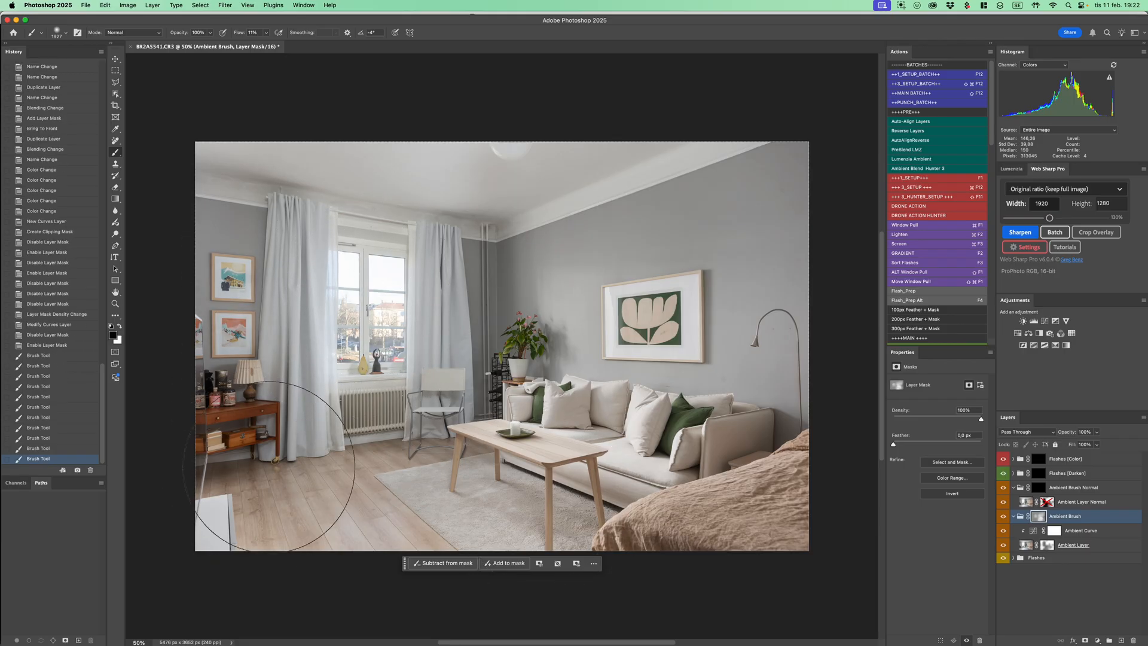
Brush the Ambient Brush mask over the wooden floor in front of the radiator, alternating white and black
key(x)
key(x)
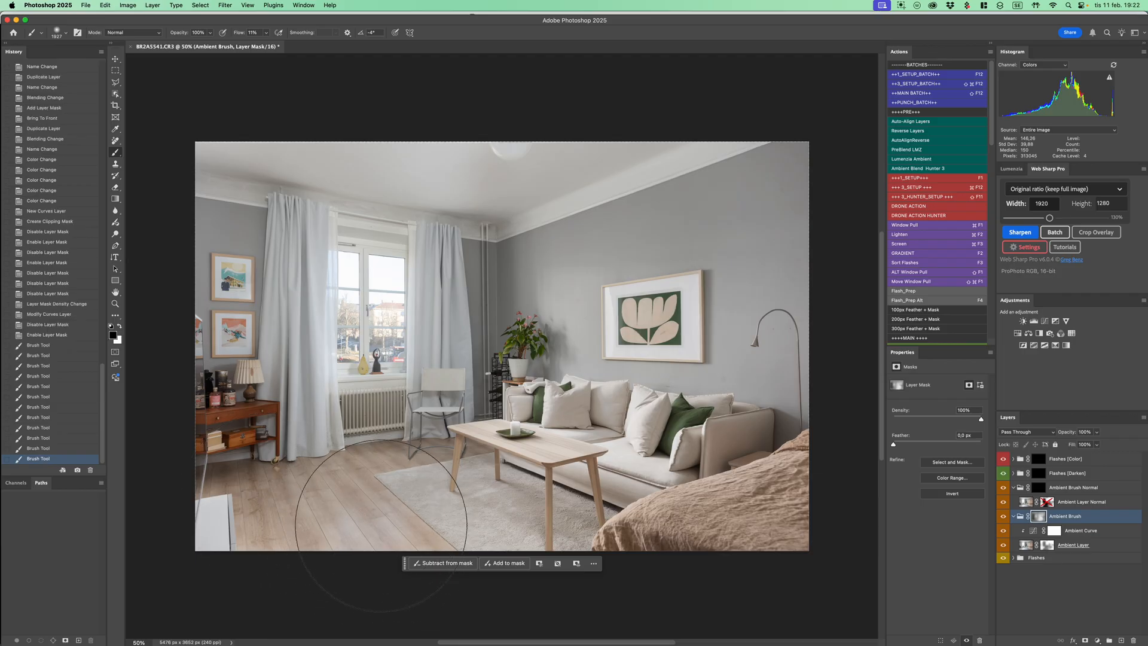
mouse_move(336, 519)
mouse_down()
mouse_move(345, 552)
mouse_move(388, 568)
mouse_move(356, 532)
mouse_move(377, 579)
mouse_move(331, 494)
mouse_move(343, 527)
mouse_up()
key(x)
key(x)
drag(310, 569, 385, 527)
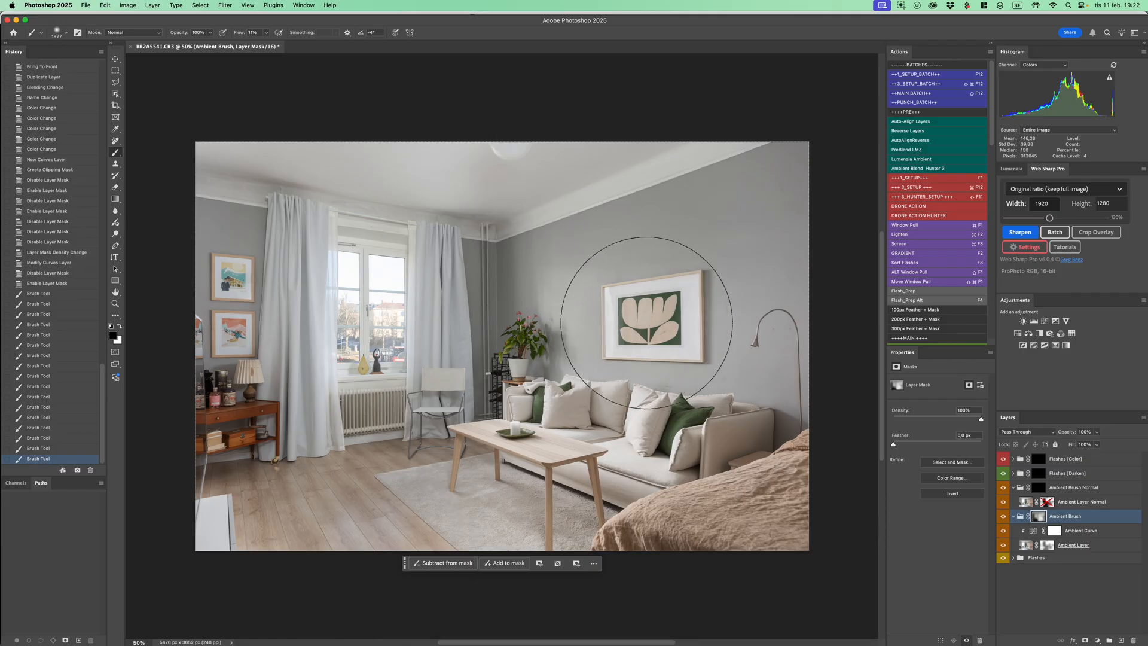
Paint black and white on the Ambient Brush mask over the artwork wall, the corner by the curtain and the ceiling
mouse_move(649, 308)
mouse_down()
mouse_move(675, 281)
mouse_move(670, 299)
mouse_move(604, 275)
mouse_up()
key(x)
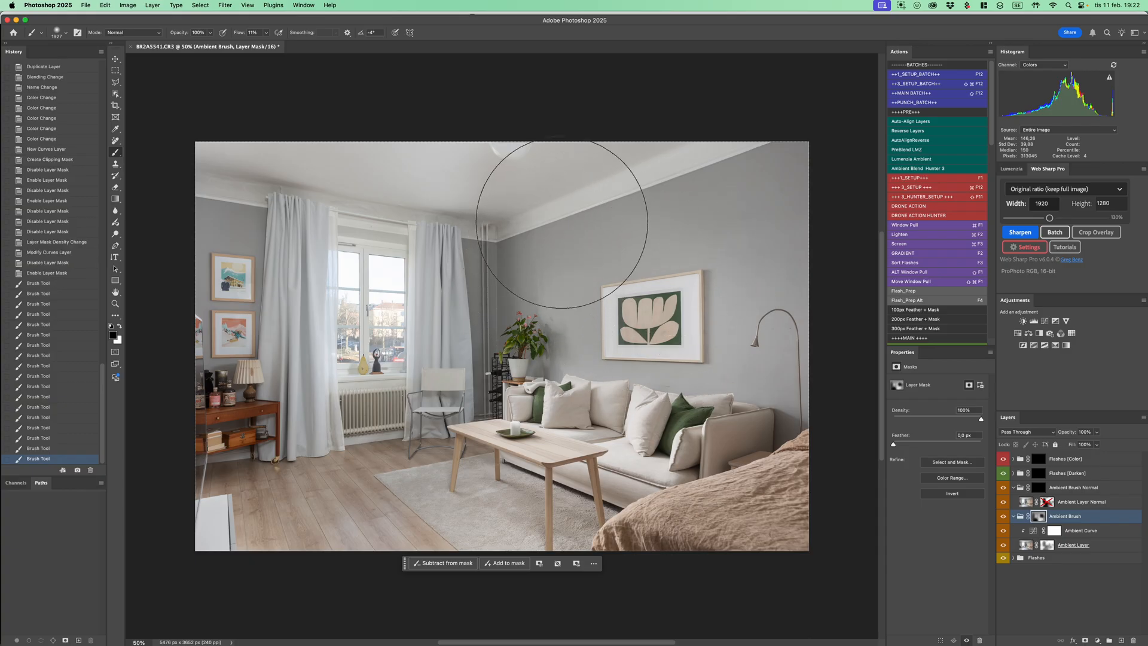
mouse_move(526, 225)
mouse_down()
mouse_move(620, 138)
mouse_move(512, 205)
mouse_up()
key(x)
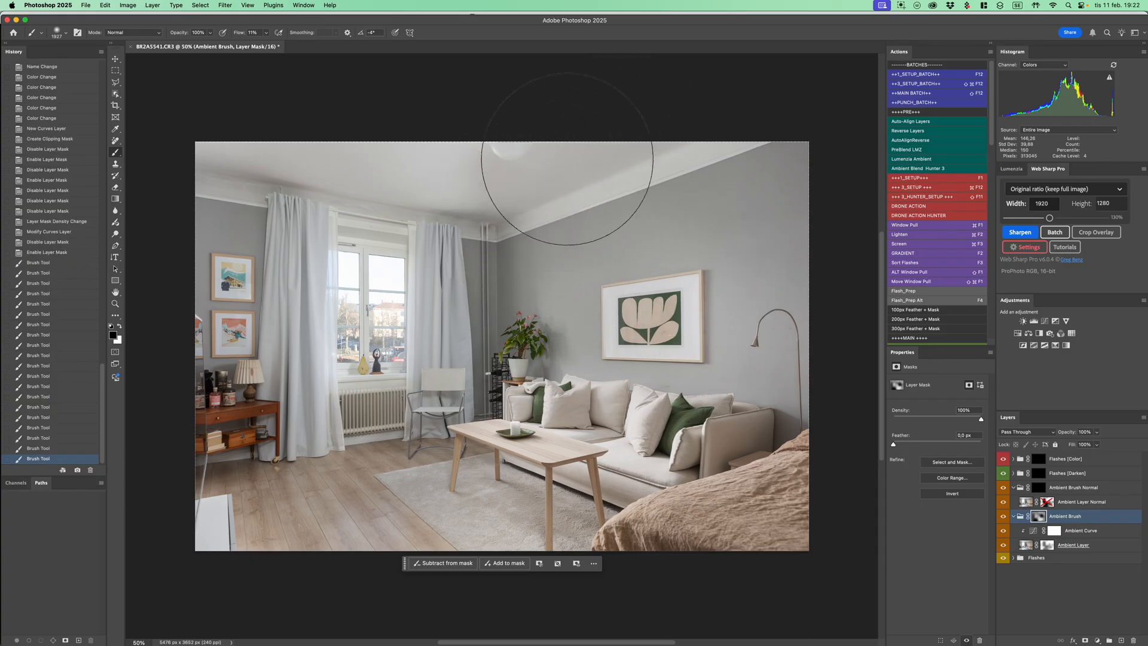
mouse_move(288, 163)
mouse_down()
mouse_move(440, 159)
mouse_move(302, 166)
mouse_move(489, 179)
mouse_up()
key(x)
click(570, 162)
click(478, 180)
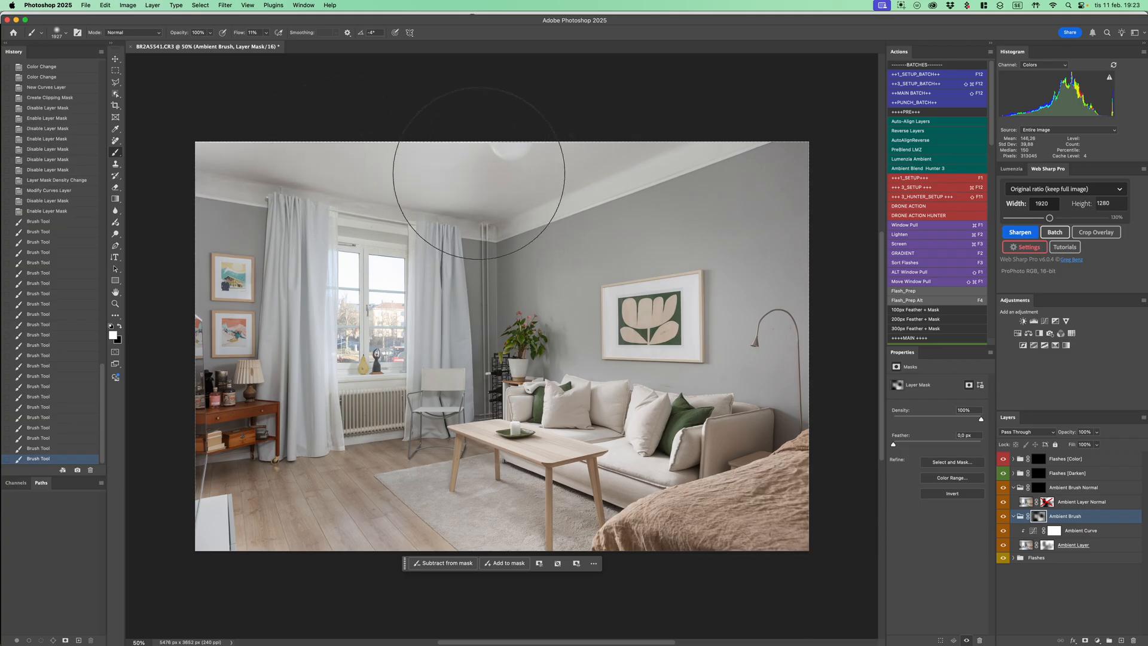
mouse_move(756, 199)
mouse_down()
mouse_move(655, 230)
mouse_move(618, 304)
mouse_up()
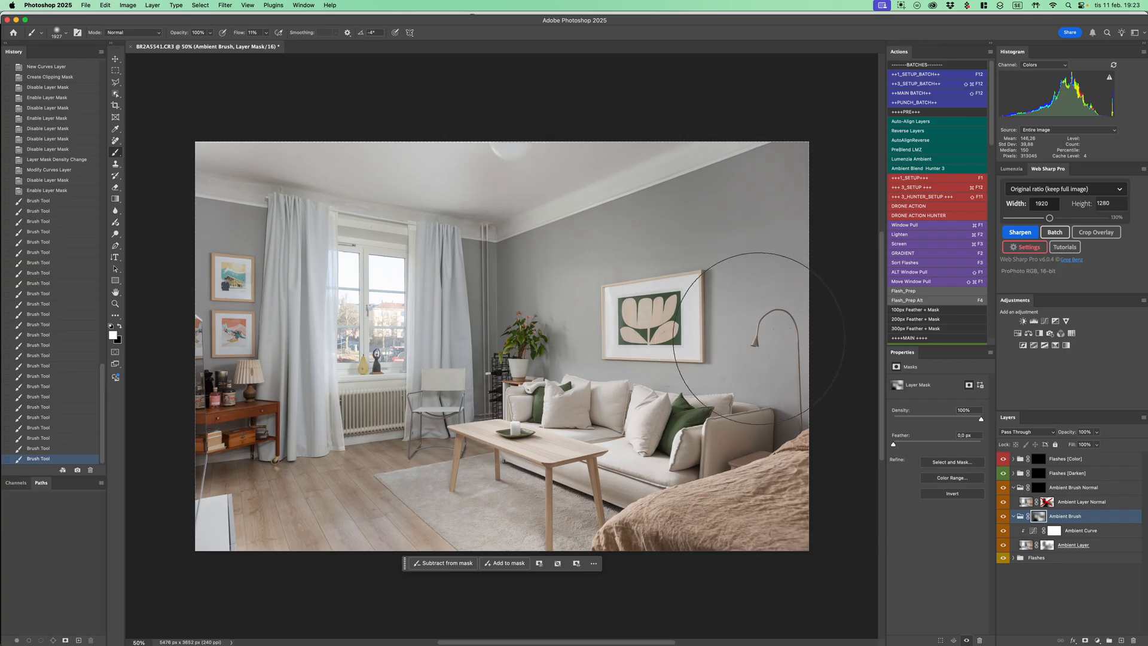
Paint white on the Ambient Brush mask from the floor lamp across the bed, coffee table and sofa, and switch to black
mouse_move(805, 394)
mouse_down()
mouse_move(755, 483)
mouse_move(712, 505)
mouse_move(670, 502)
mouse_up()
drag(583, 462, 522, 482)
mouse_move(575, 437)
mouse_down()
mouse_move(548, 442)
mouse_move(632, 430)
mouse_up()
key(x)
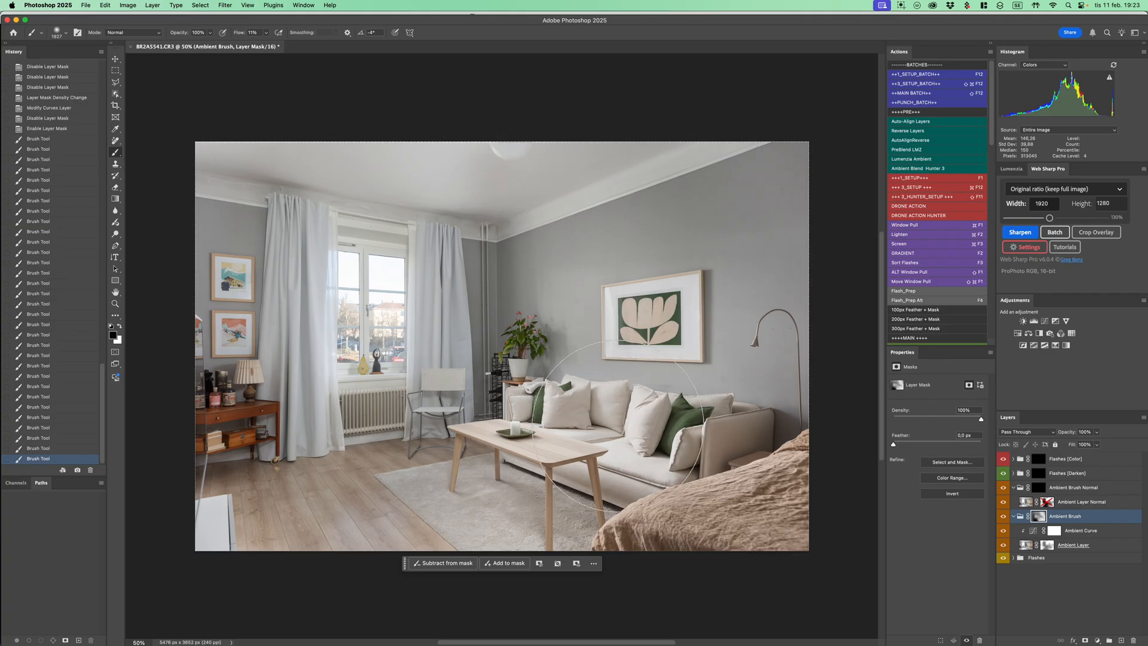
Paint the Ambient Brush mask black over the sofa, then white over the sofa, coffee table, chair, ceiling corner and floor beside the desk
drag(602, 432, 628, 433)
key(x)
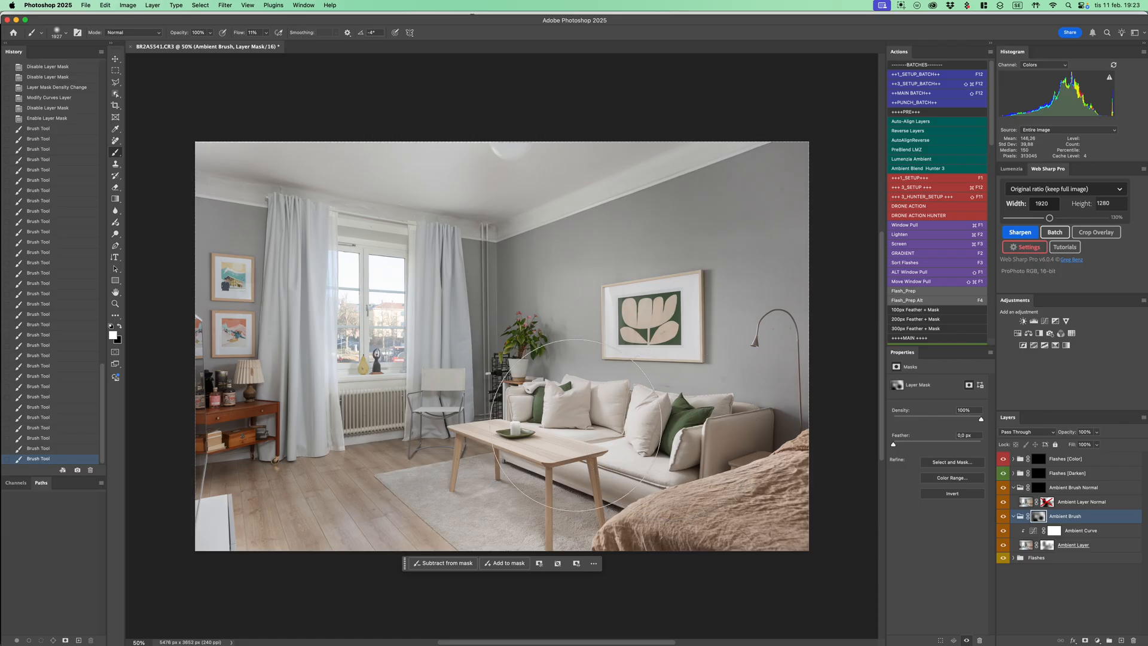
mouse_move(612, 437)
mouse_down()
mouse_move(640, 436)
mouse_move(574, 427)
mouse_move(666, 440)
mouse_move(528, 468)
mouse_up()
drag(445, 454, 444, 423)
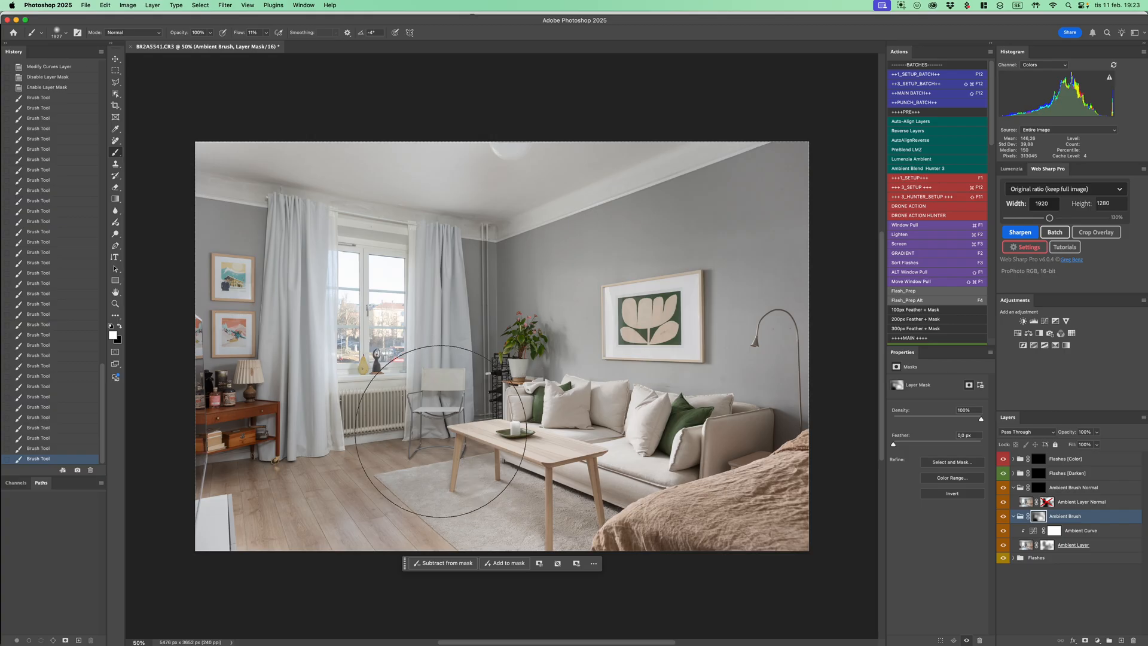
drag(491, 305, 498, 293)
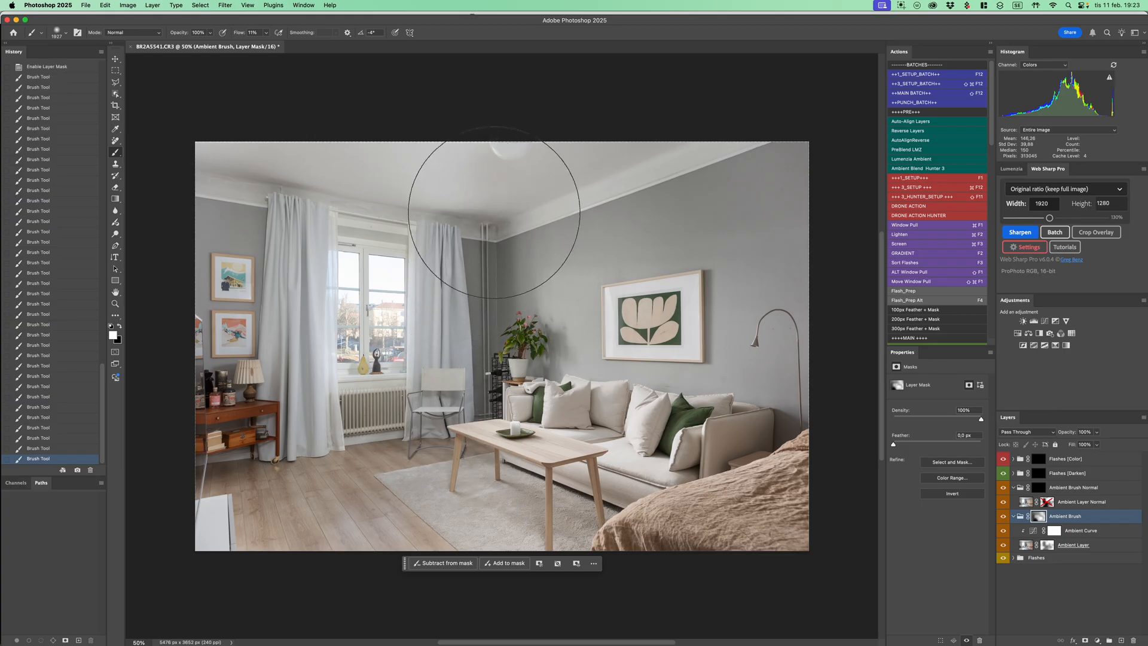
mouse_move(277, 461)
mouse_down()
mouse_move(359, 459)
mouse_move(250, 470)
mouse_up()
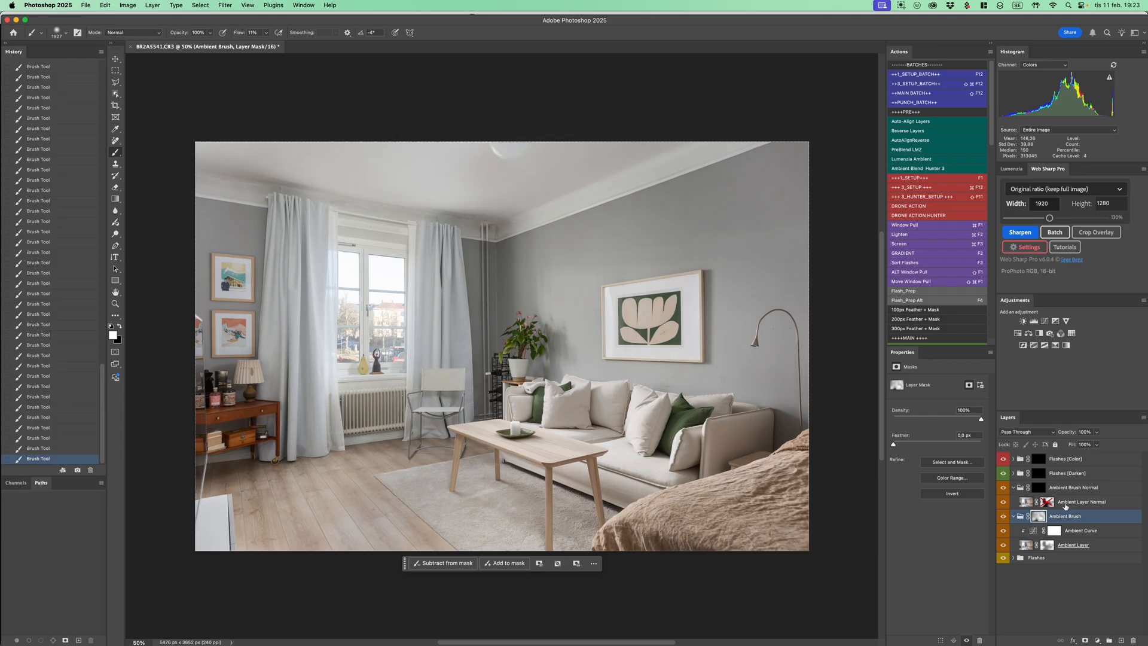
Compare the image with the Ambient Brush Normal group's mask disabled and enabled, leaving it enabled
click(1069, 489)
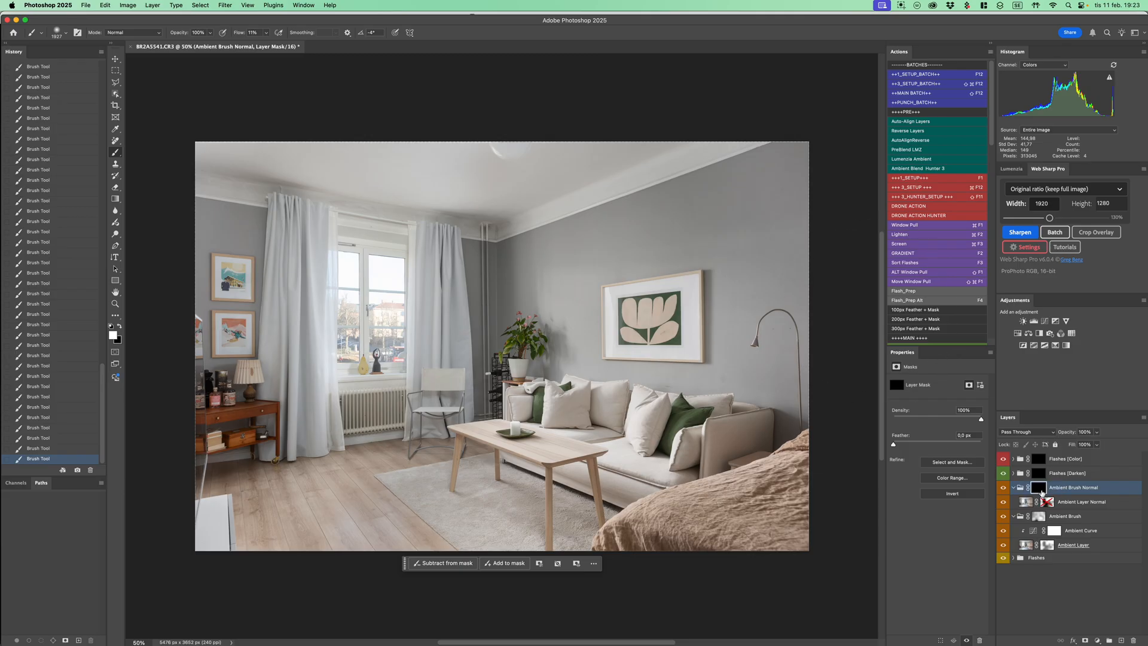
shift+click(1041, 489)
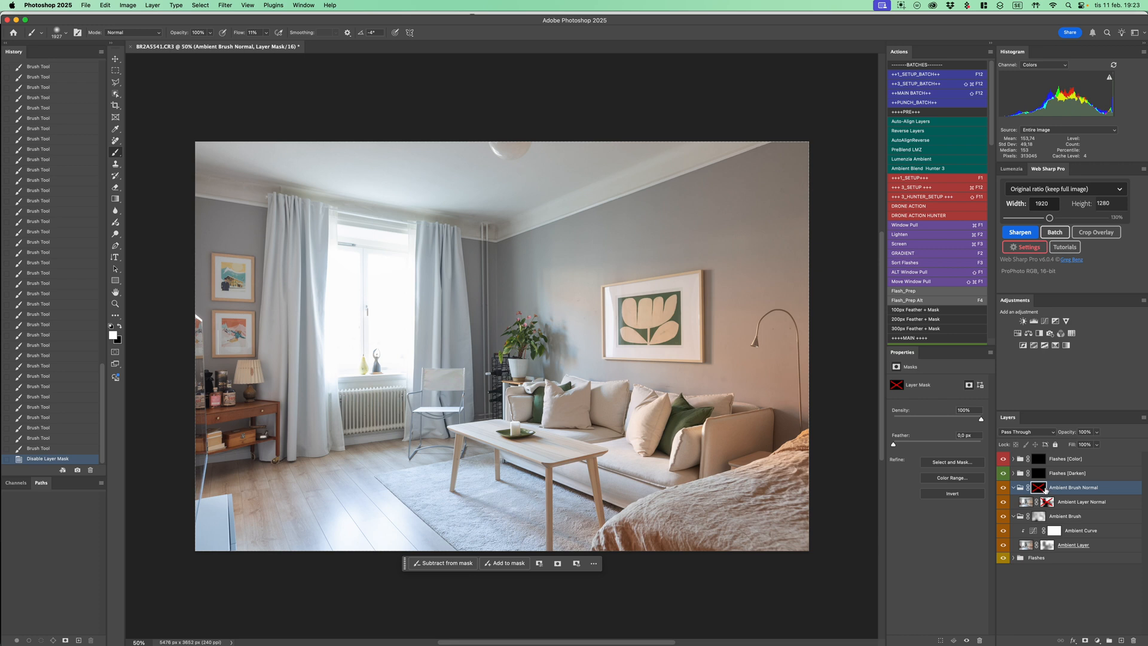
shift+click(1041, 488)
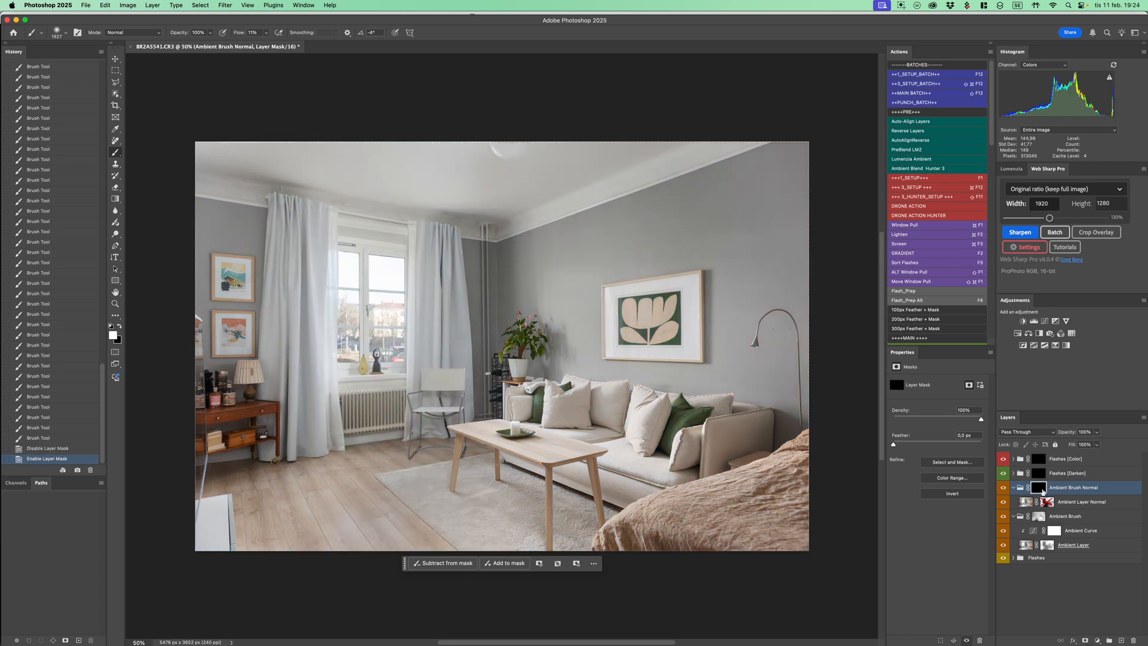
shift+click(1041, 490)
shift+click(1043, 491)
shift+click(1043, 491)
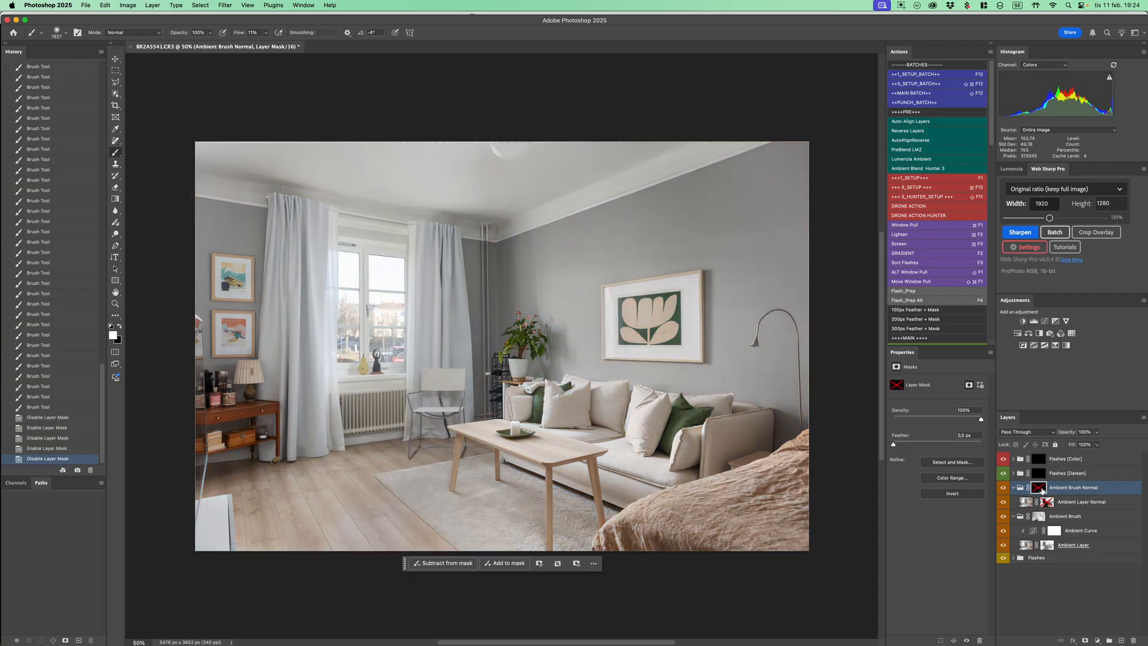
shift+click(1042, 490)
Set the Ambient Brush Normal group's blend mode to Color, fill its mask with gray, and hide the group
key(v)
key(shift+alt+c)
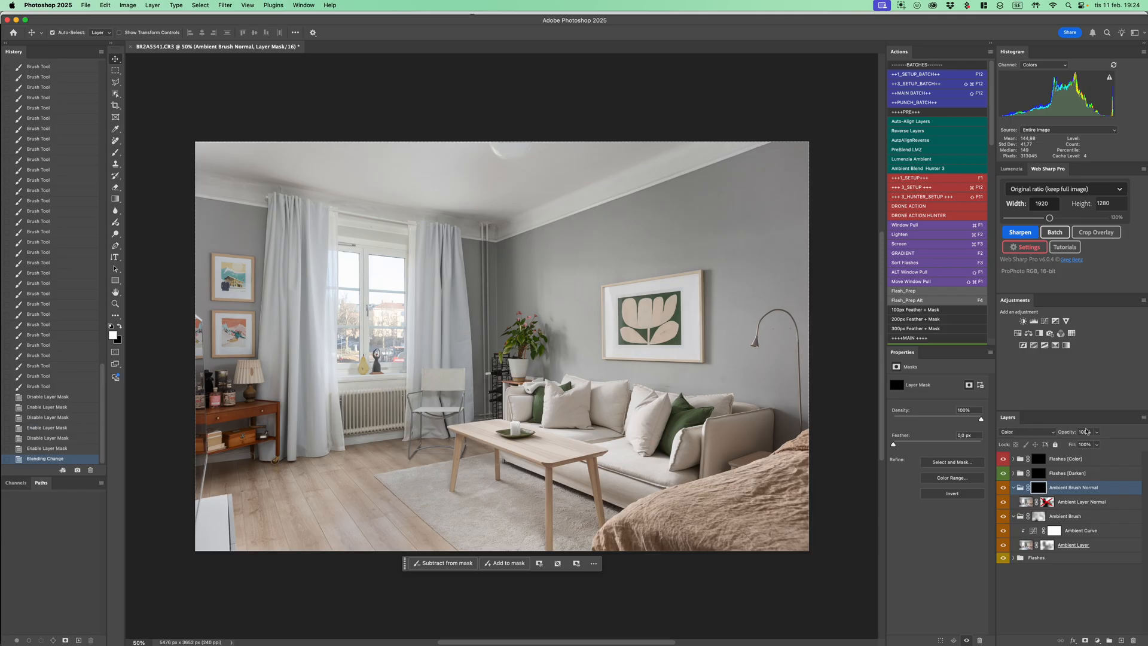
key(shift+F5)
key(Return)
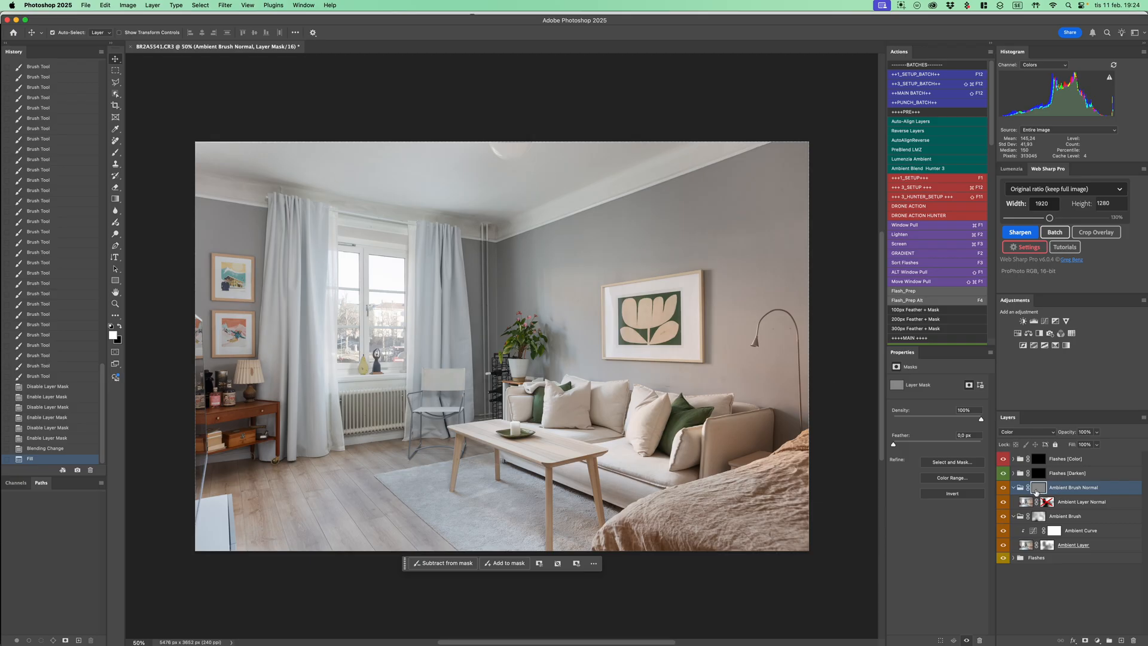
click(1006, 488)
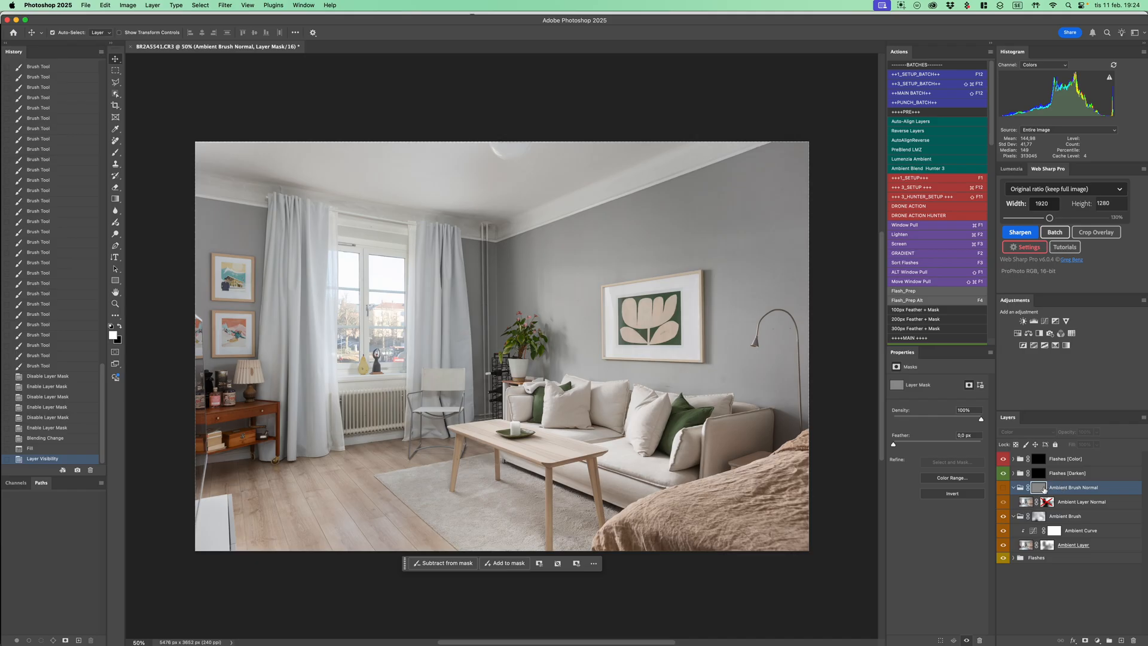
Compare the image with the Flashes [Darken] group's mask repeatedly disabled and enabled, leaving it enabled
click(1043, 475)
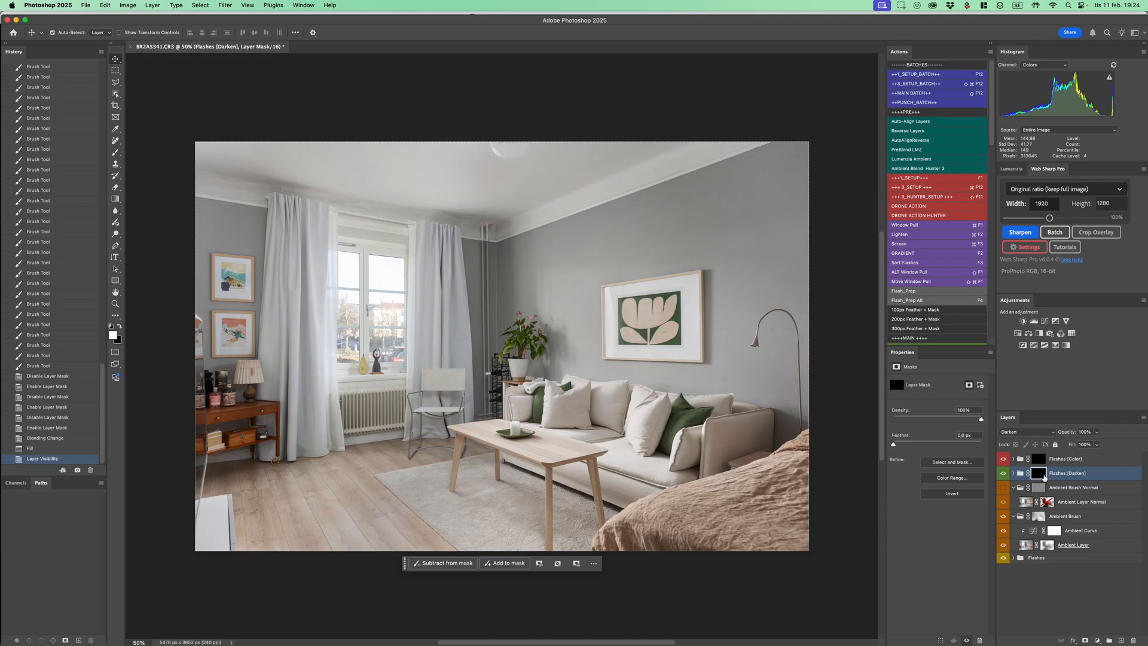
shift+click(1041, 475)
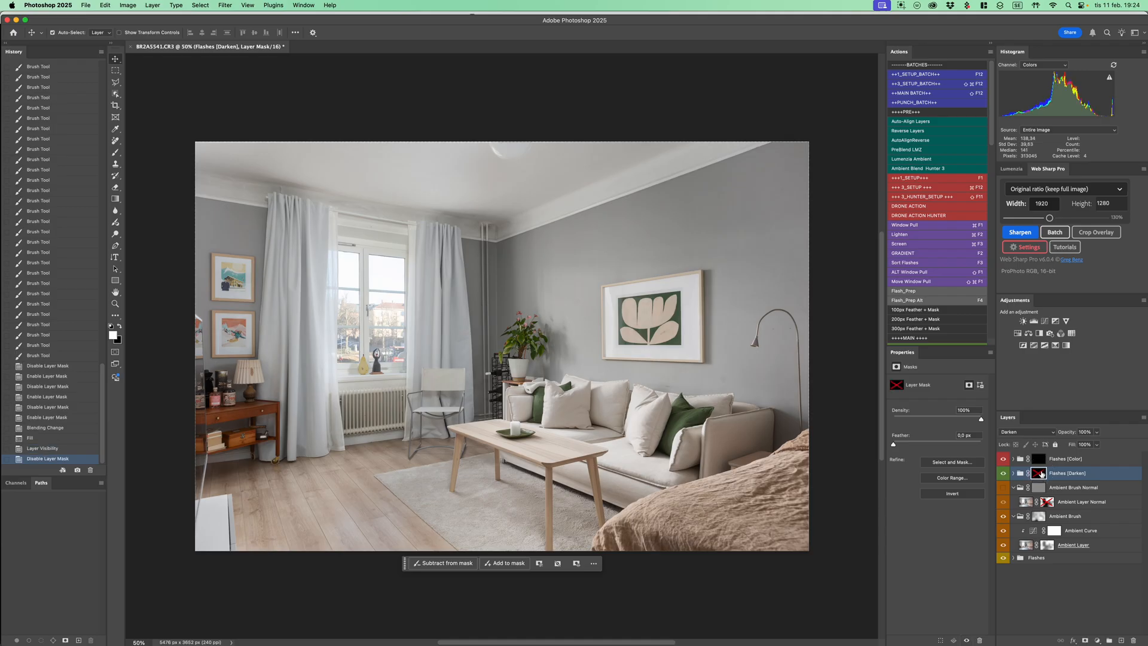
shift+click(1041, 473)
shift+click(1041, 473)
shift+click(1042, 474)
shift+click(1042, 473)
shift+click(1042, 474)
shift+click(1041, 474)
shift+click(1042, 474)
shift+click(1041, 474)
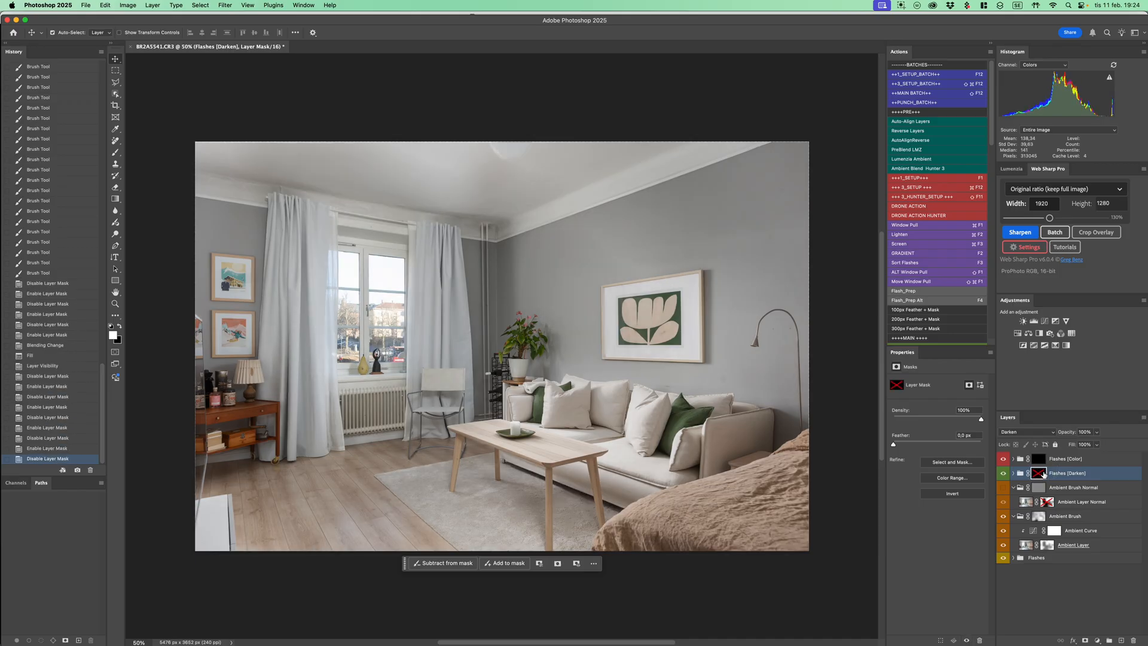
shift+click(1042, 474)
Brush white on the Flashes [Darken] mask over the window and the wall artwork, and hide the group
key(b)
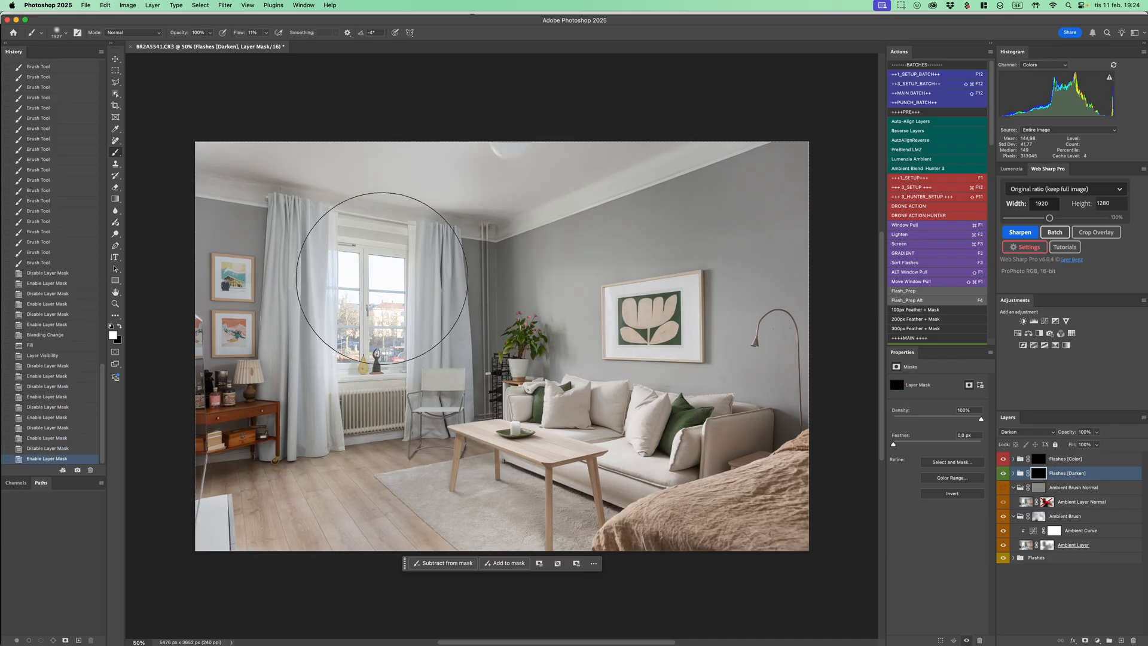
mouse_move(372, 360)
mouse_down()
mouse_move(384, 282)
mouse_move(371, 347)
mouse_move(382, 323)
mouse_up()
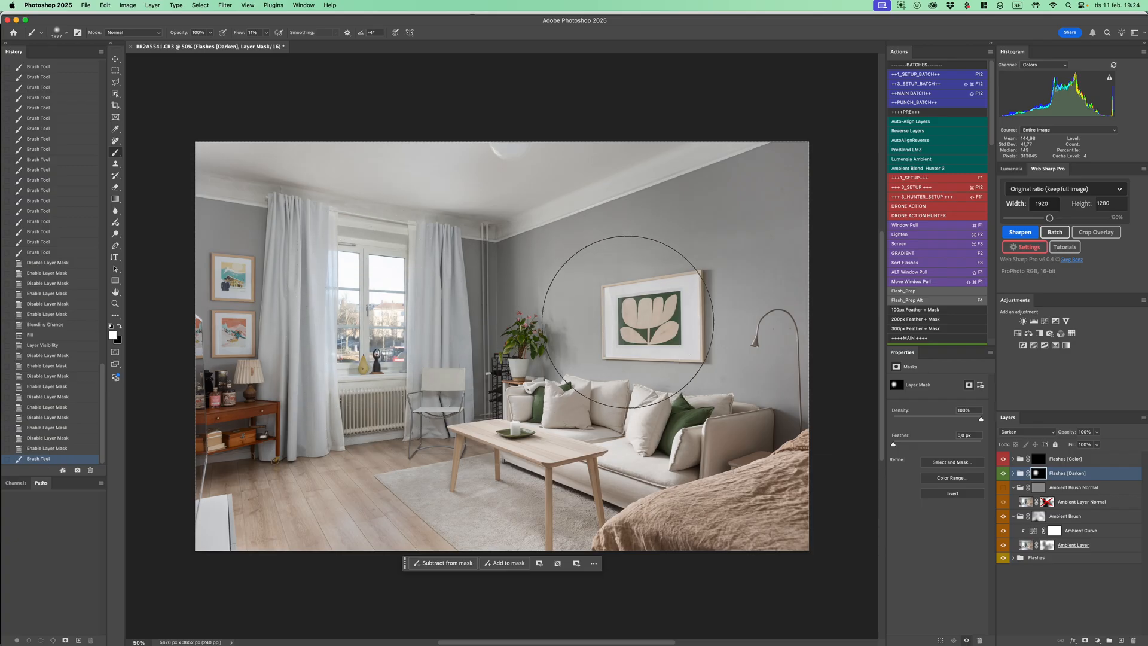
drag(649, 317, 670, 323)
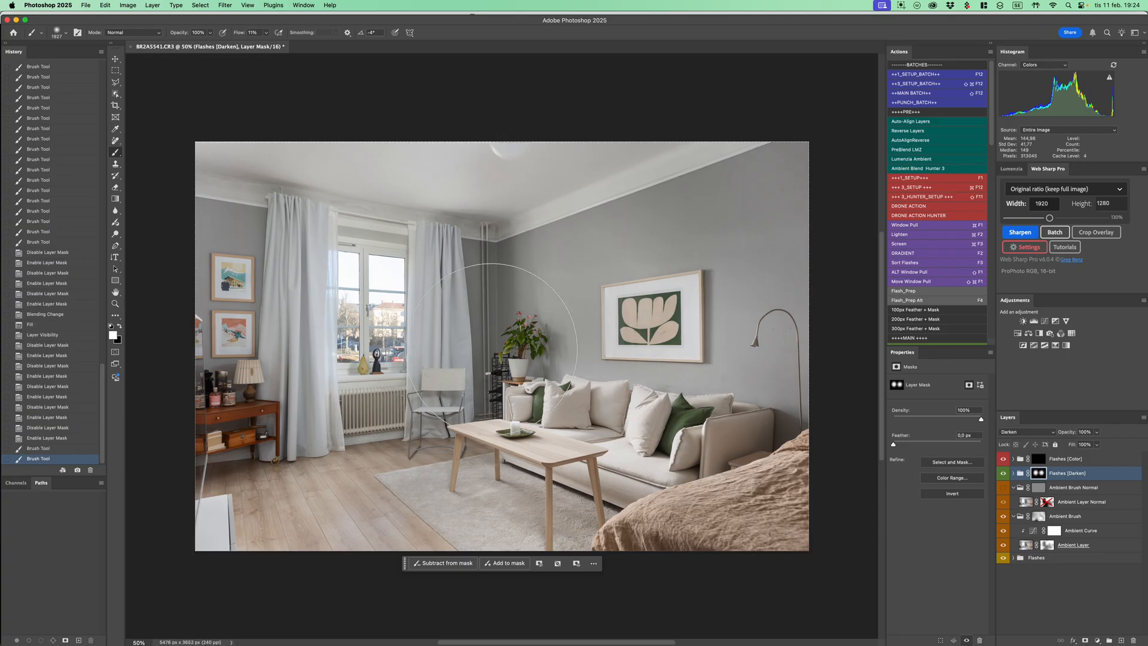
click(1003, 473)
Preview the Flashes [Color] group by toggling its mask, including over the Ambient Brush Normal group shown with its mask disabled
click(1050, 459)
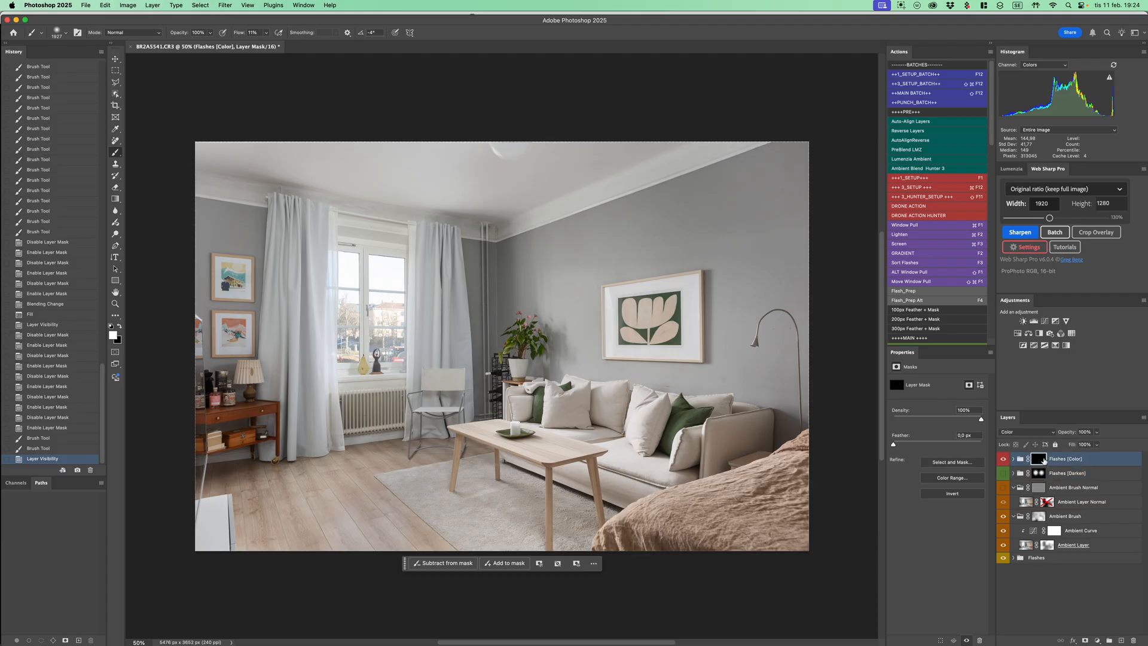
shift+click(1042, 460)
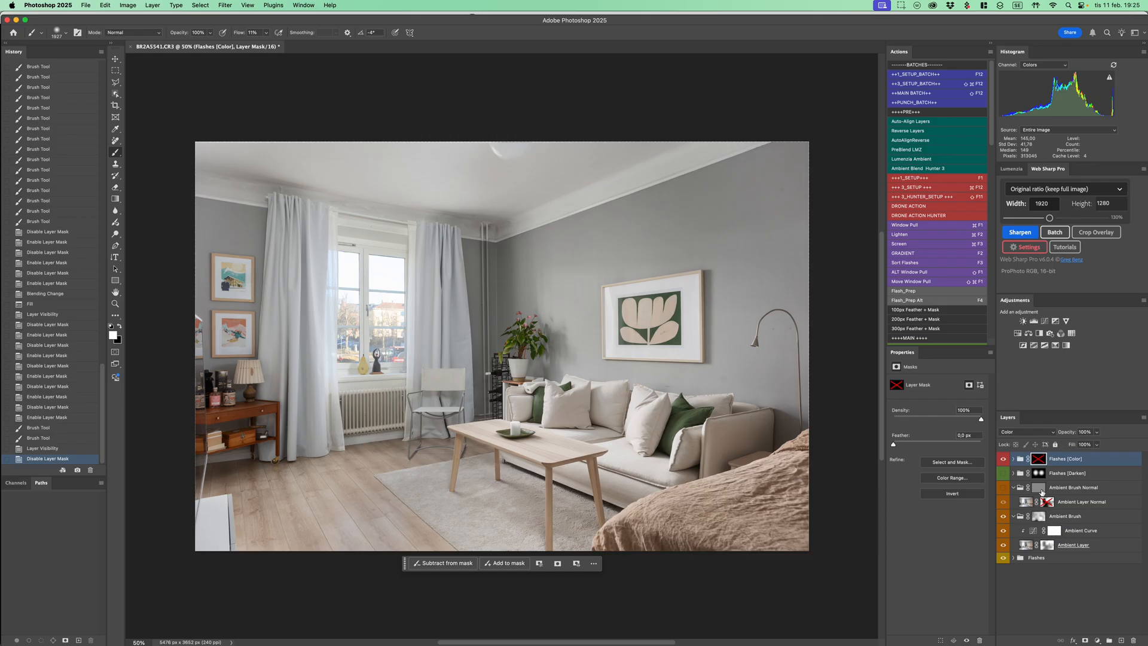
shift+click(1040, 462)
click(1004, 487)
shift+click(1039, 488)
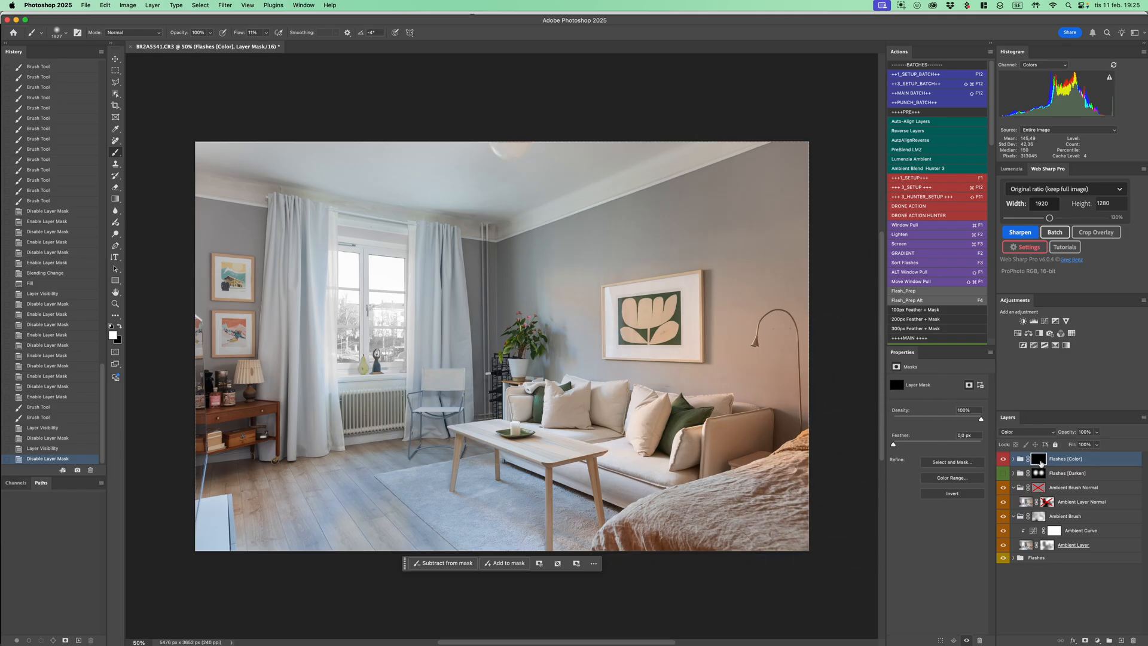
shift+click(1040, 462)
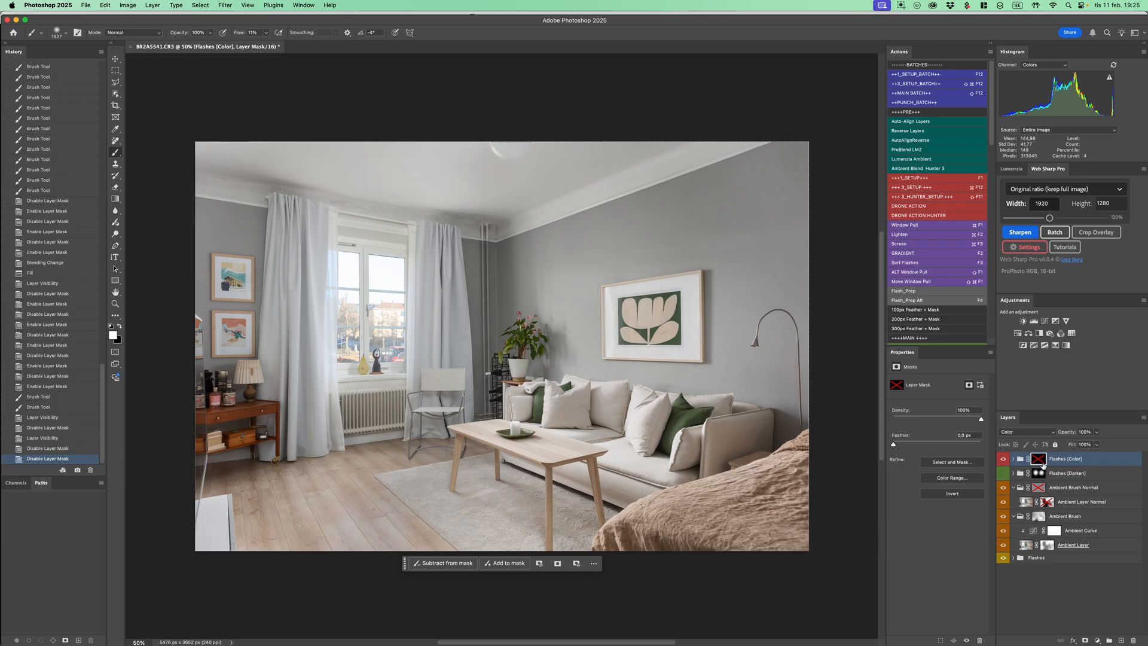
shift+click(1040, 463)
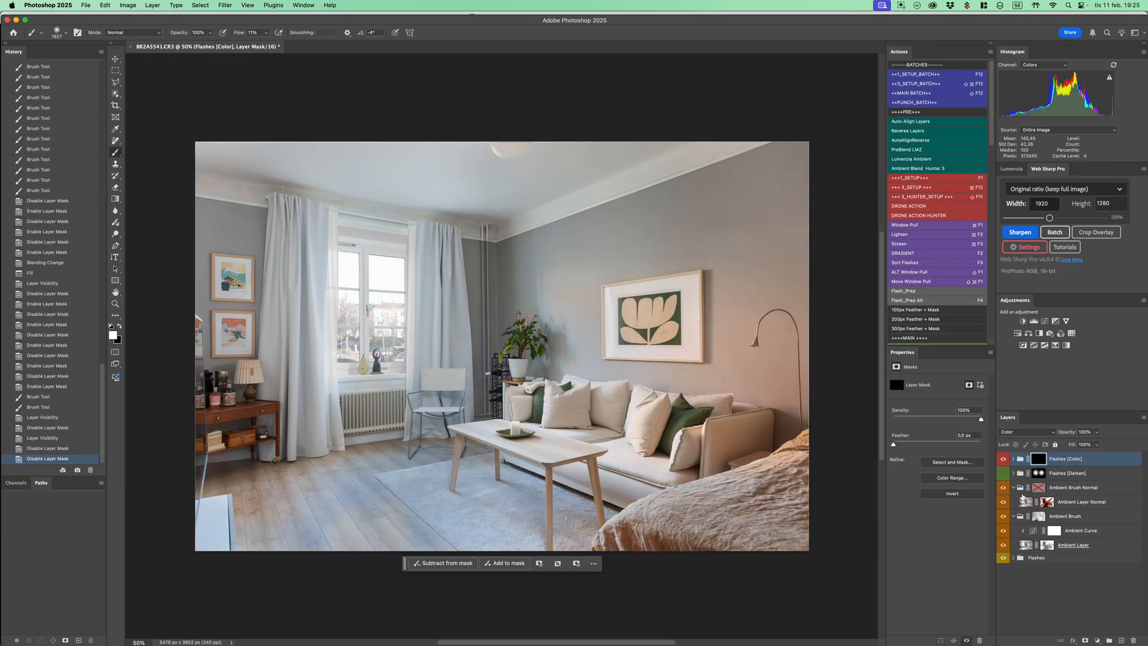
Hide the Ambient Brush Normal group and flatten the image
click(1004, 488)
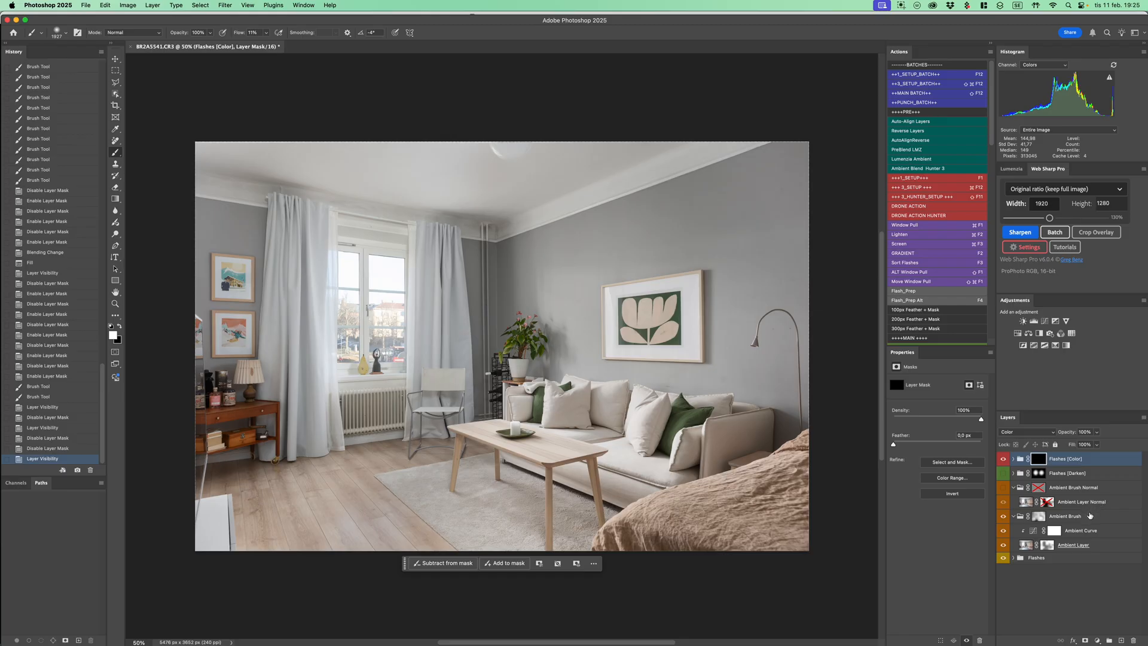
key(super+shift+e)
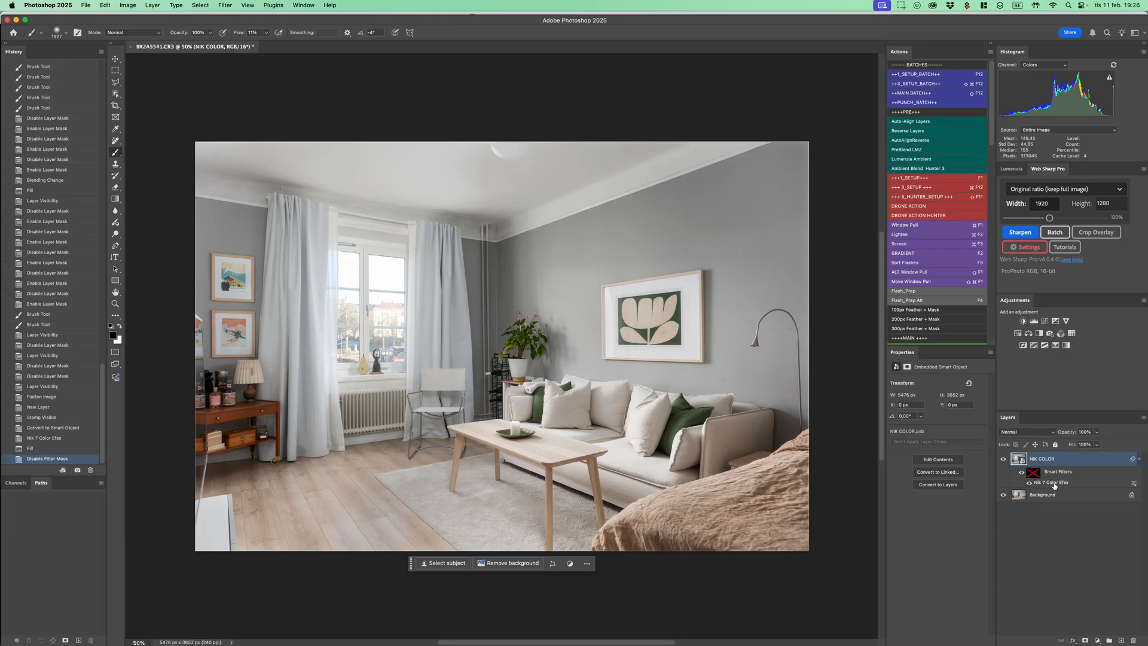
Review the Nik 7 Color Efex smart filter settings on the NIK COLOR layer and leave them without applying changes
double_click(1056, 483)
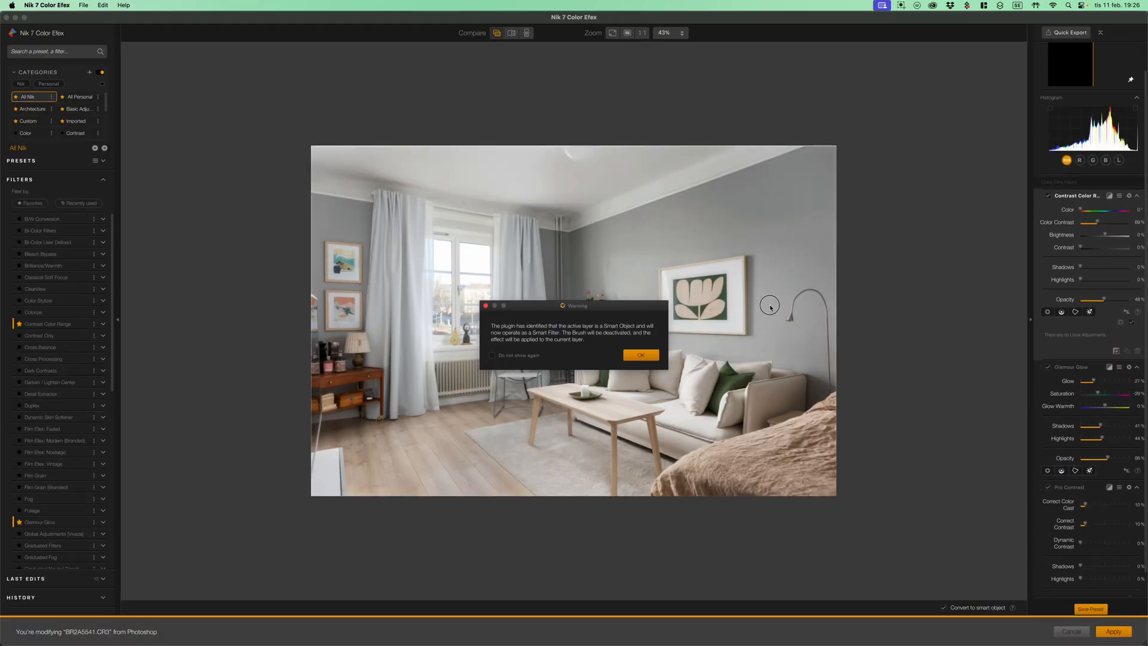
click(641, 355)
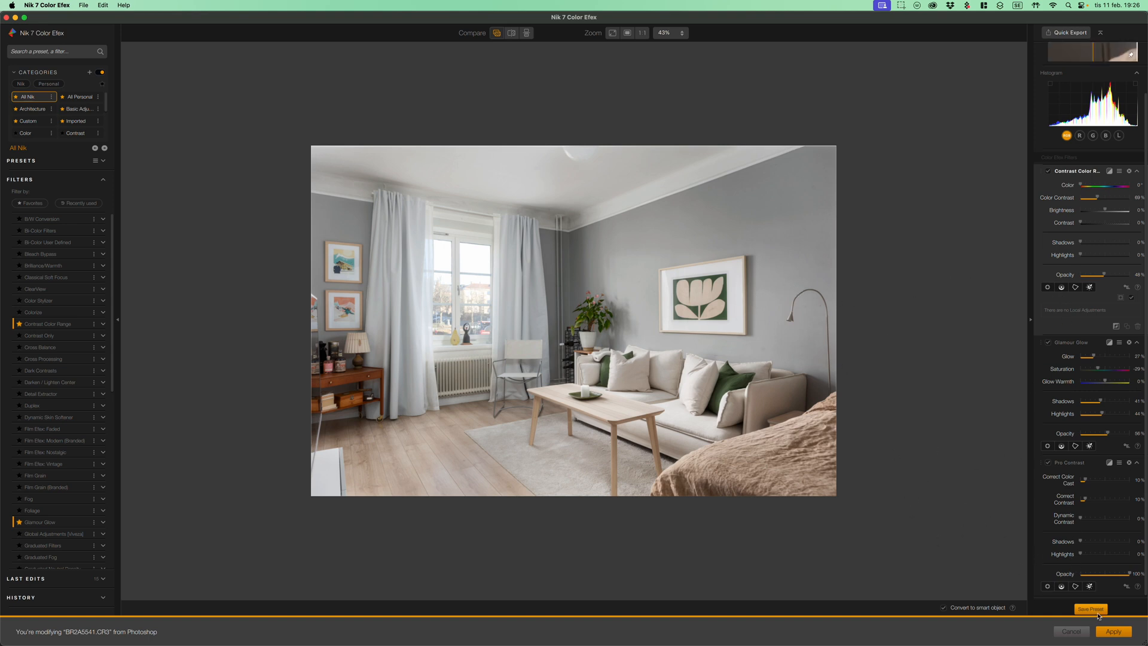
click(1079, 634)
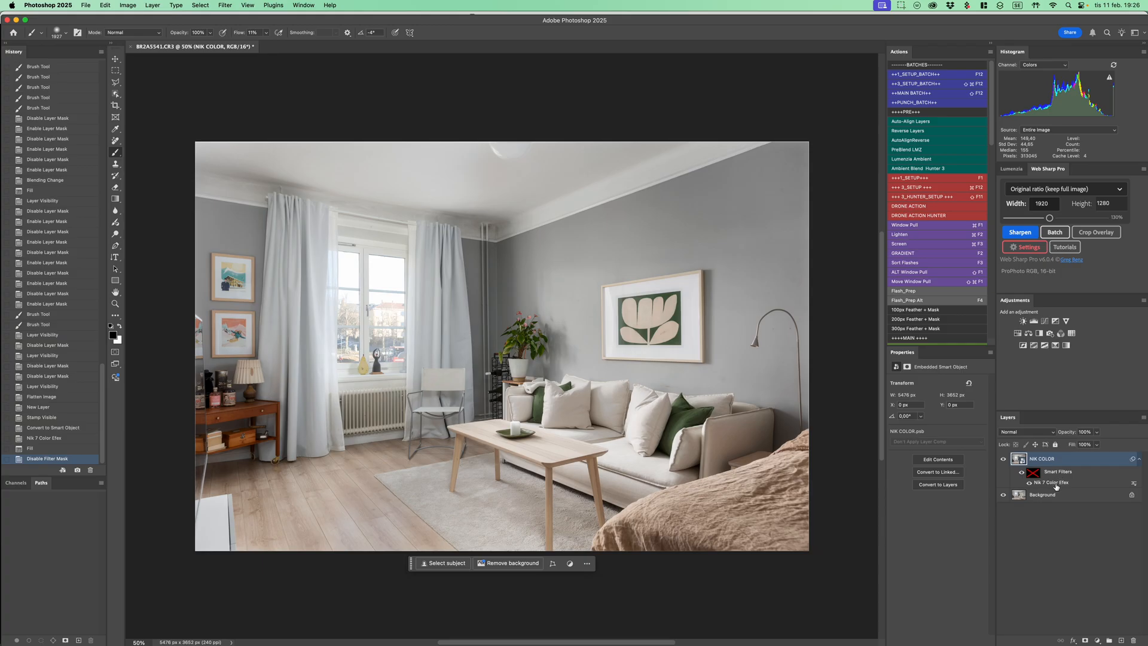
Flatten the image, compare the ++RE_POST presets in Camera Raw, and apply ---Flambient After 2--- followed by 014 Vib + Sat - 0
key(shift+super+e)
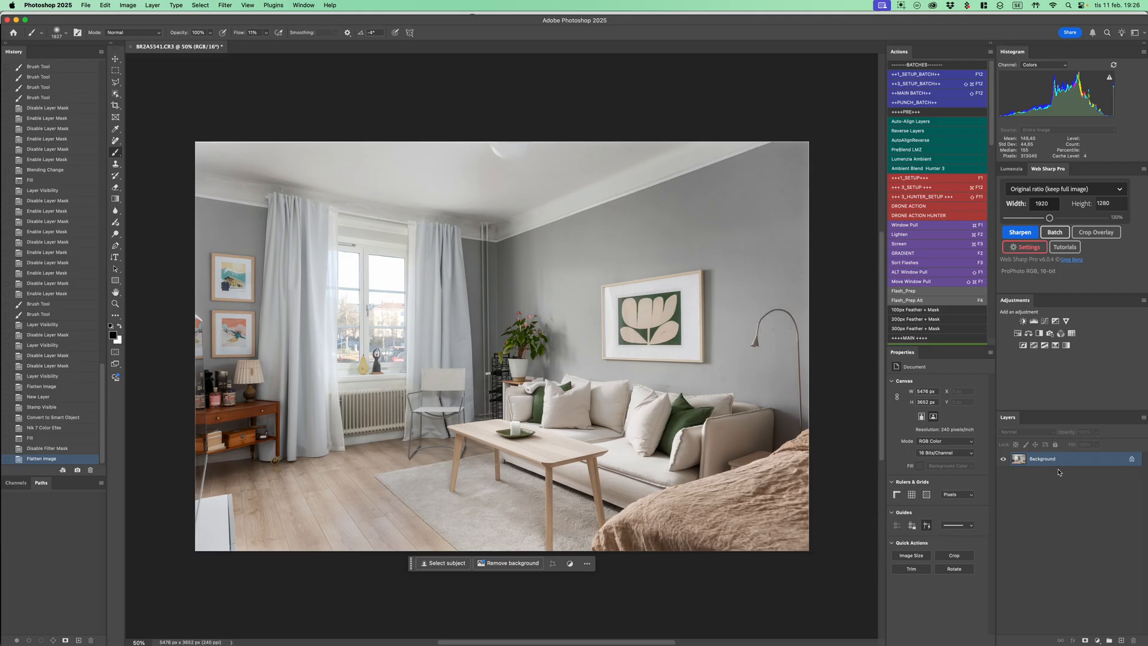
key(super+shift+a)
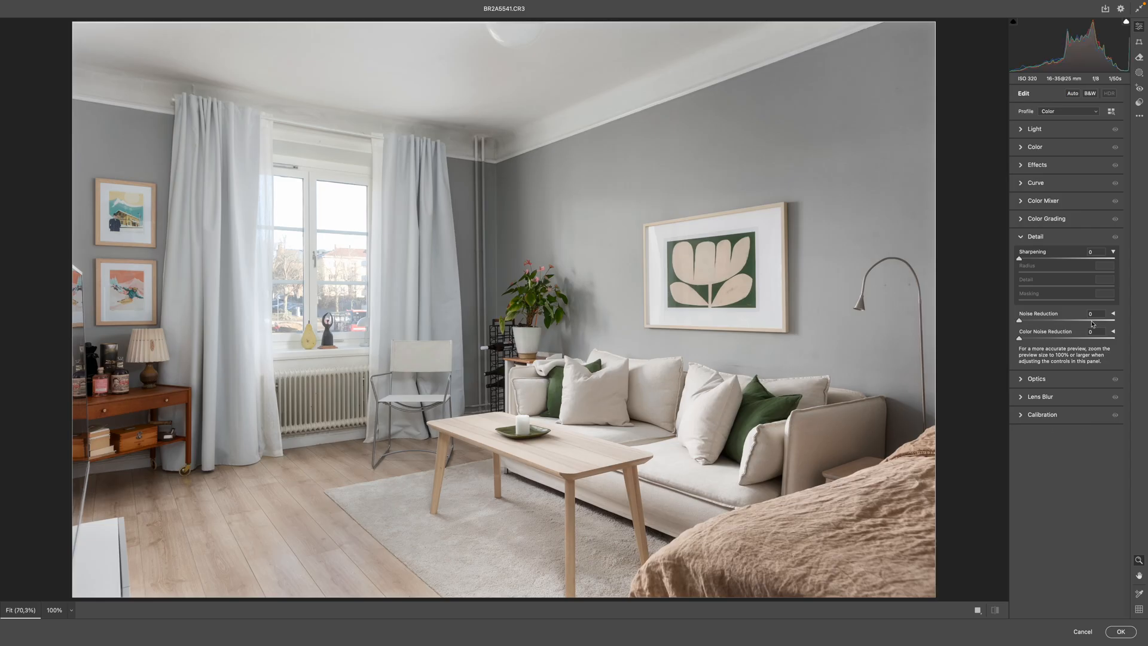
click(1139, 103)
click(1070, 158)
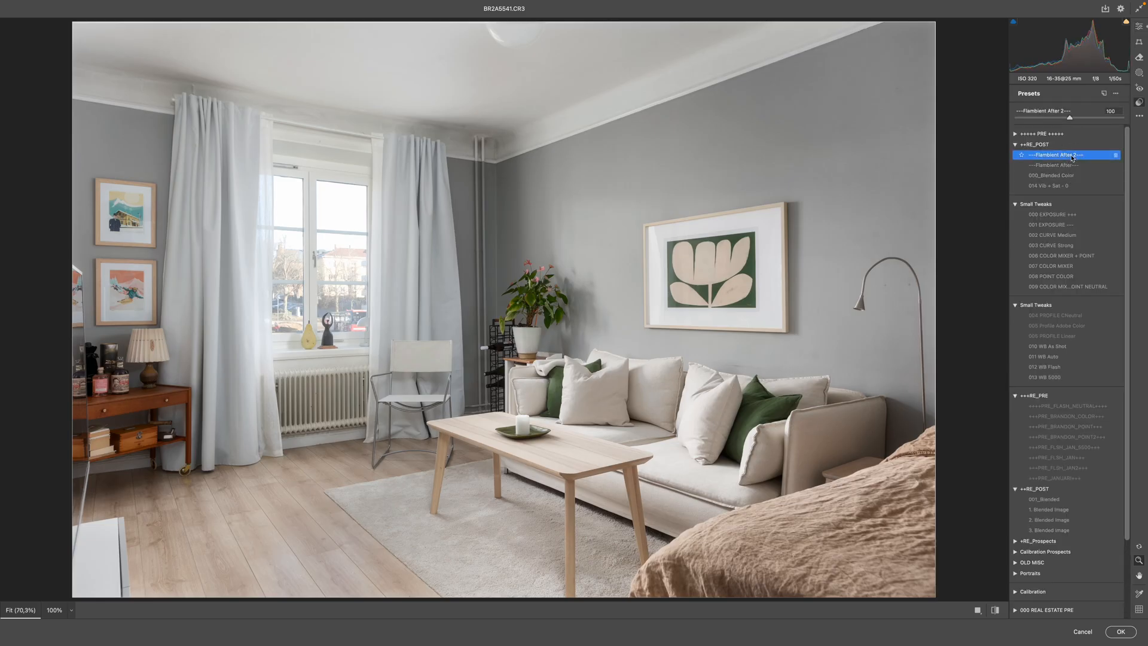
click(1072, 166)
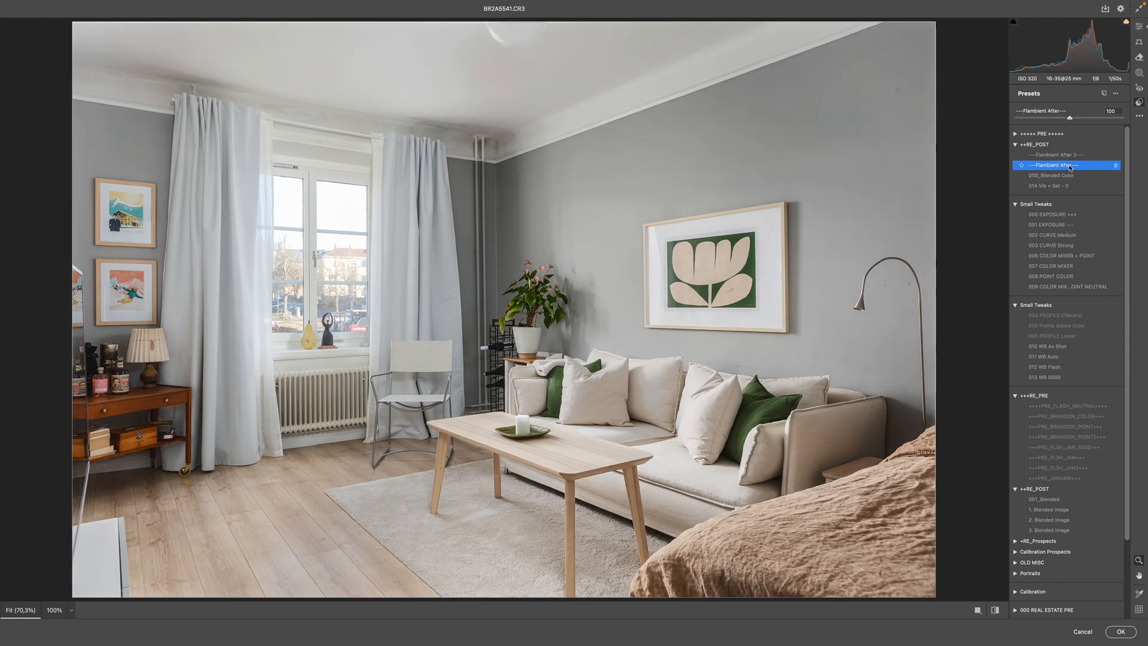
click(1069, 177)
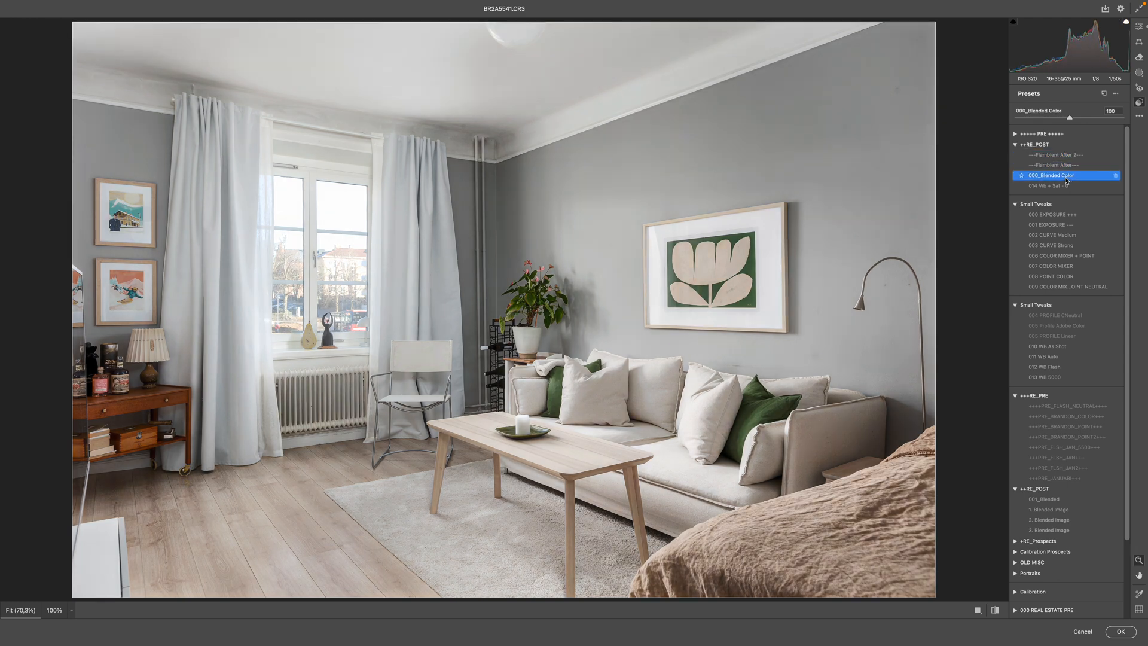
click(1072, 155)
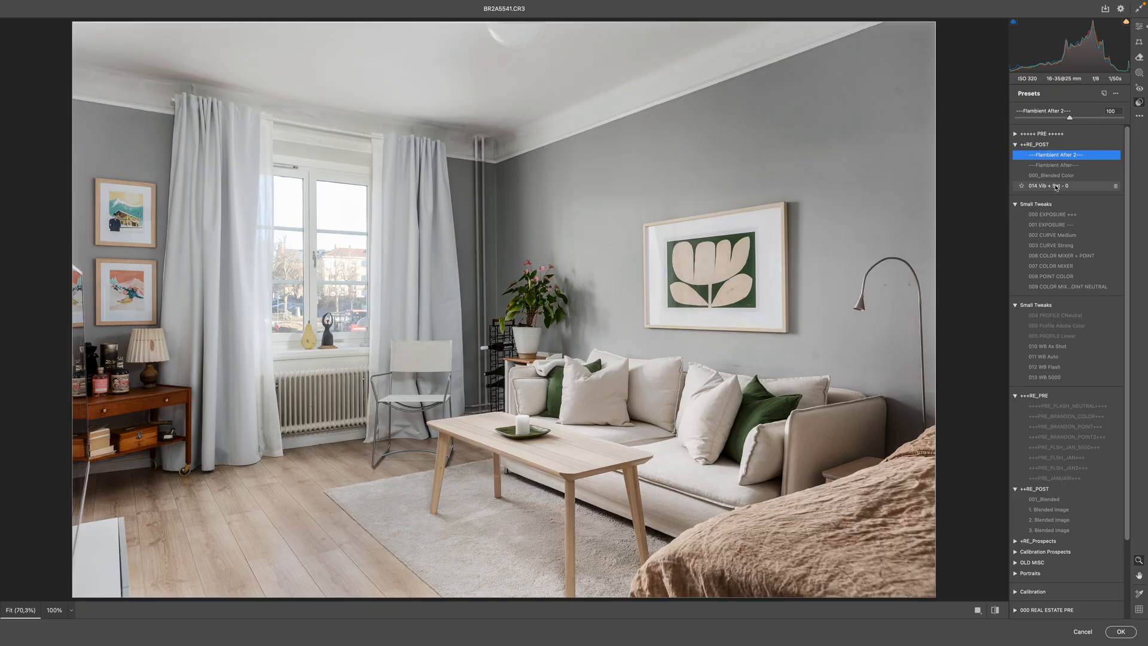
click(1061, 186)
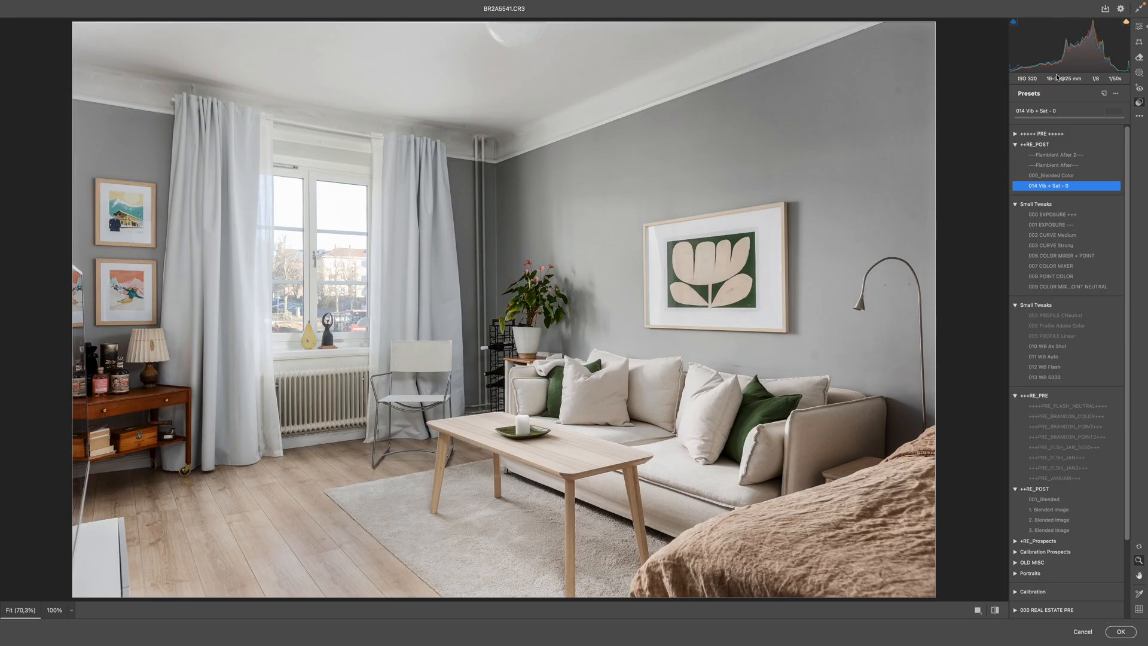
Correct the perspective with two vertical Upright guides along the wall corner and the right edge of the large picture frame
click(1140, 41)
click(1083, 112)
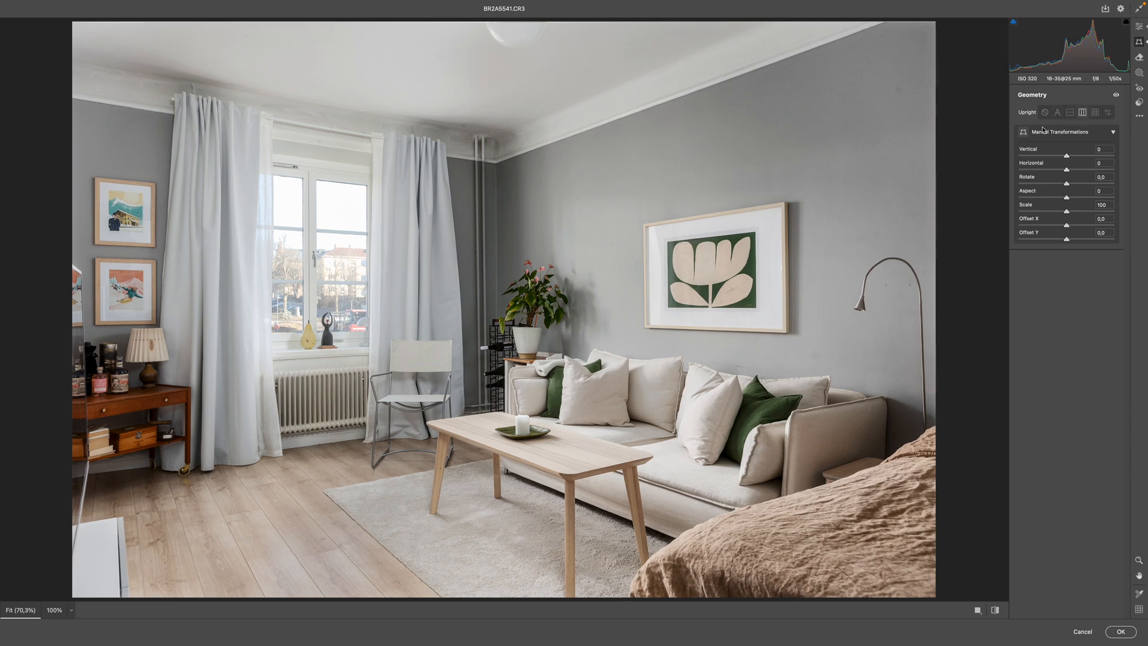
mouse_move(1085, 54)
mouse_down()
mouse_move(1070, 55)
mouse_move(1084, 52)
mouse_up()
key(shift+t)
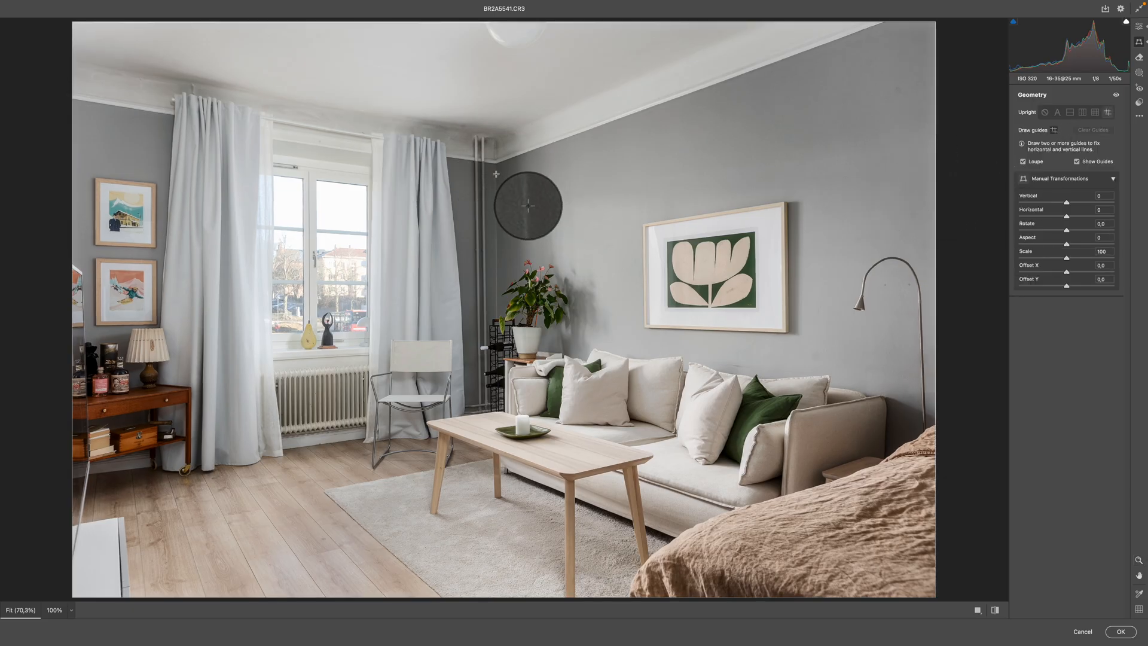
drag(496, 171, 497, 318)
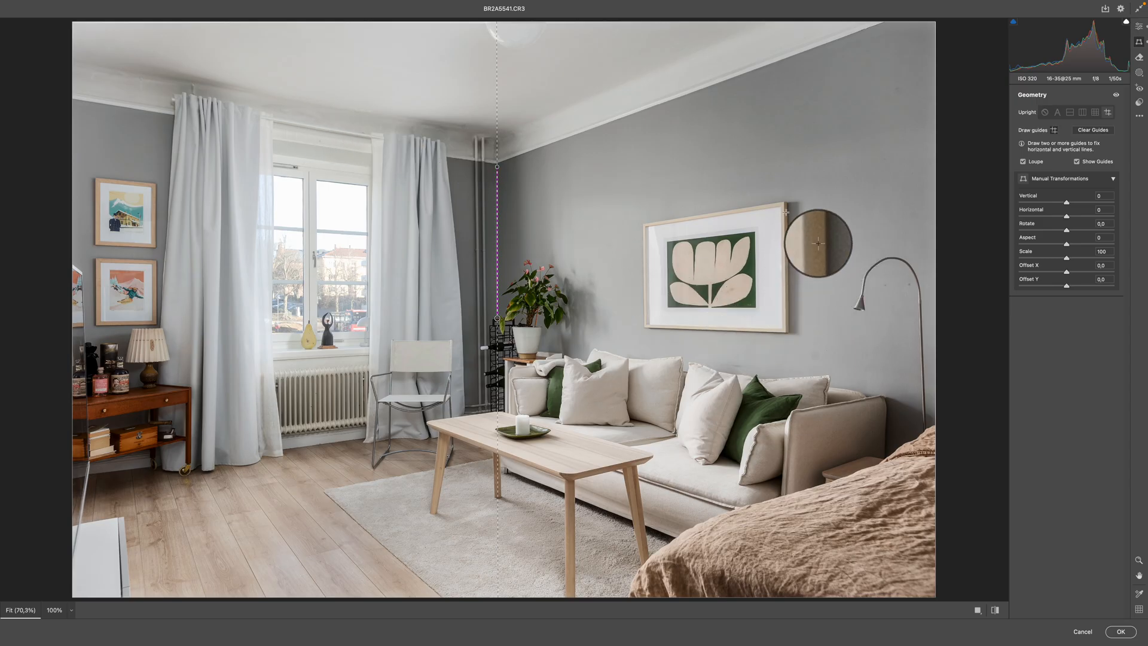
drag(788, 211, 789, 331)
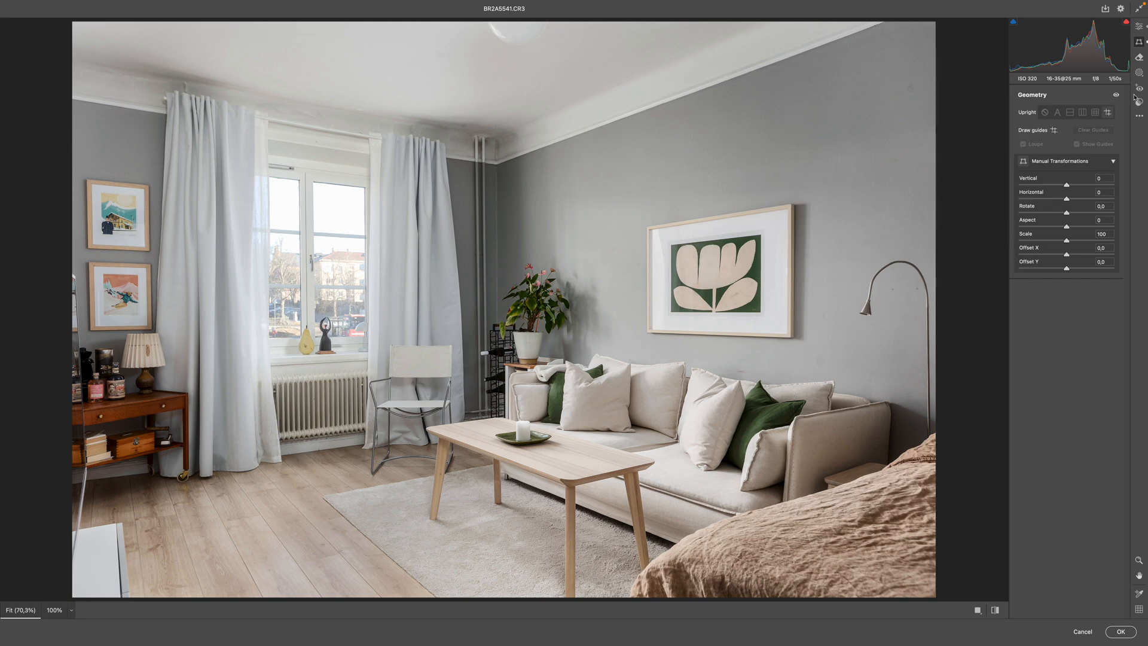
Review the Light and Effects adjustments, keep the Medium Contrast point curve, and set its Refine Saturation to 48
click(1139, 27)
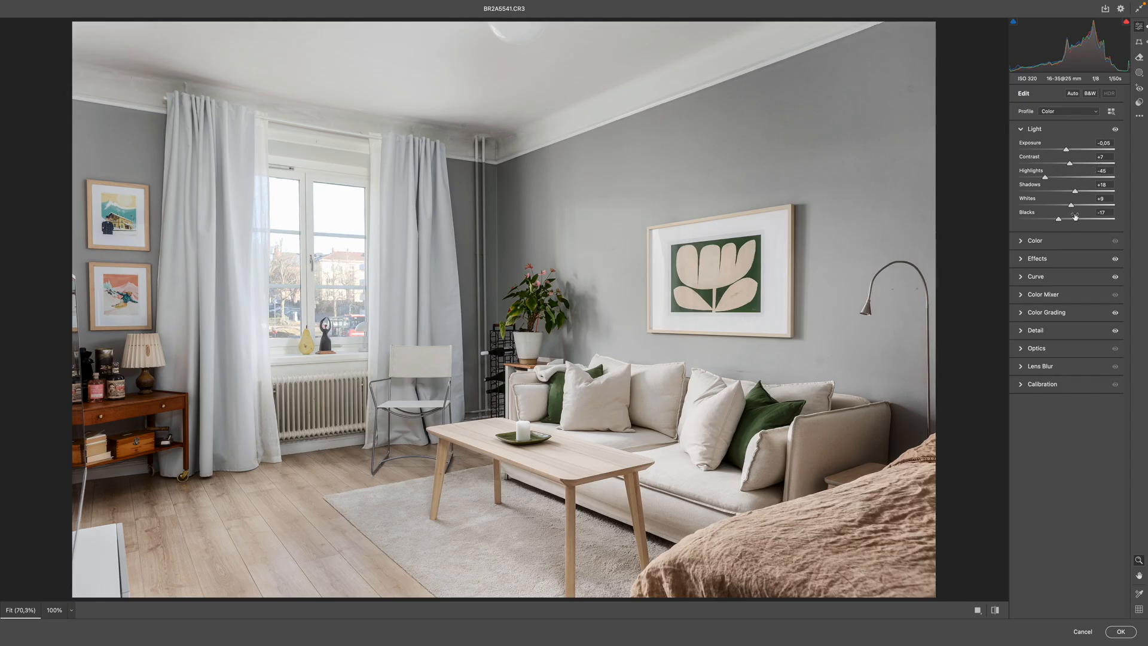
click(1042, 261)
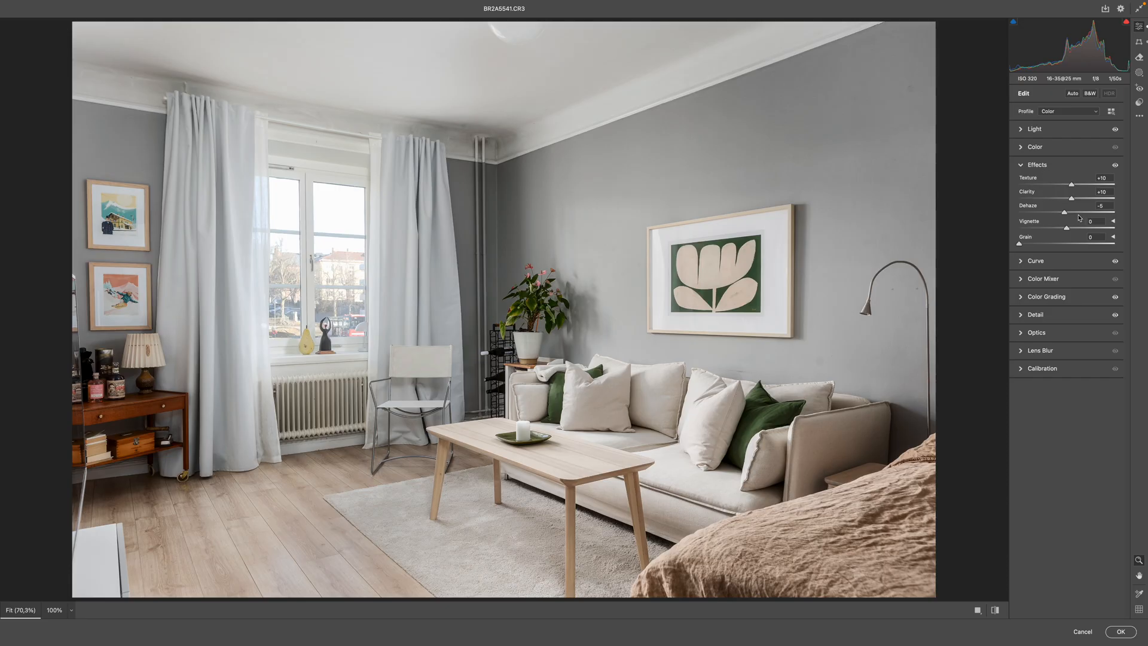
drag(1037, 209, 1040, 211)
click(1040, 263)
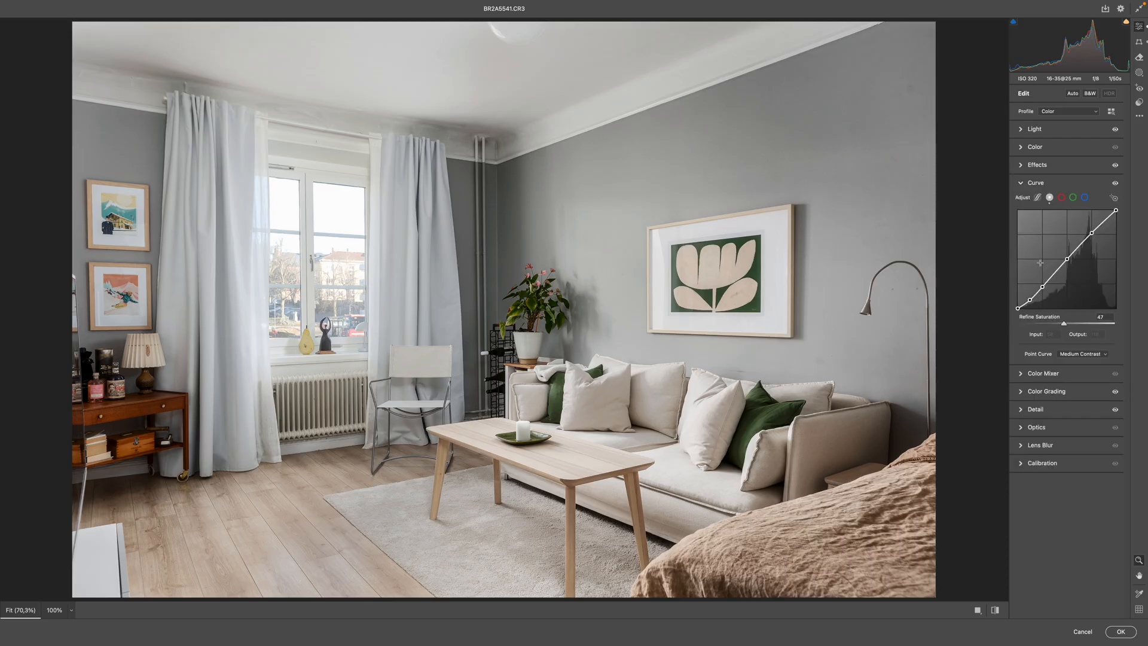
click(1075, 354)
click(1075, 357)
mouse_move(1064, 324)
mouse_down()
mouse_move(1041, 328)
mouse_move(1069, 329)
mouse_up()
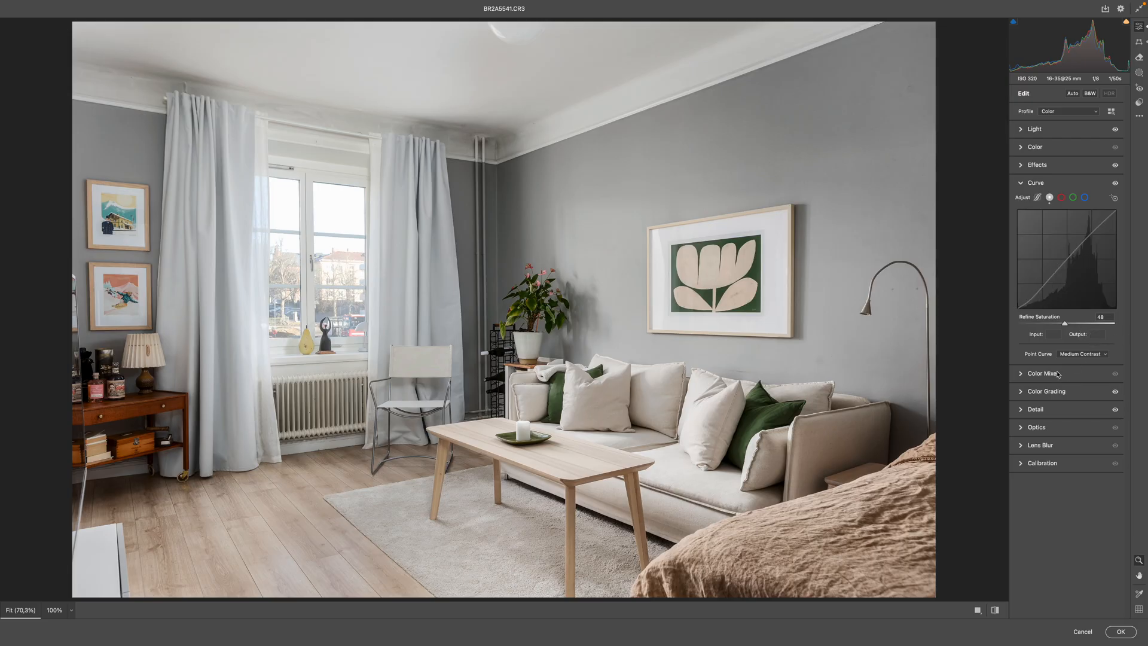
Raise the Color Grading luminance of the midtones and shadows, and set the highlights luminance to 18
click(1048, 392)
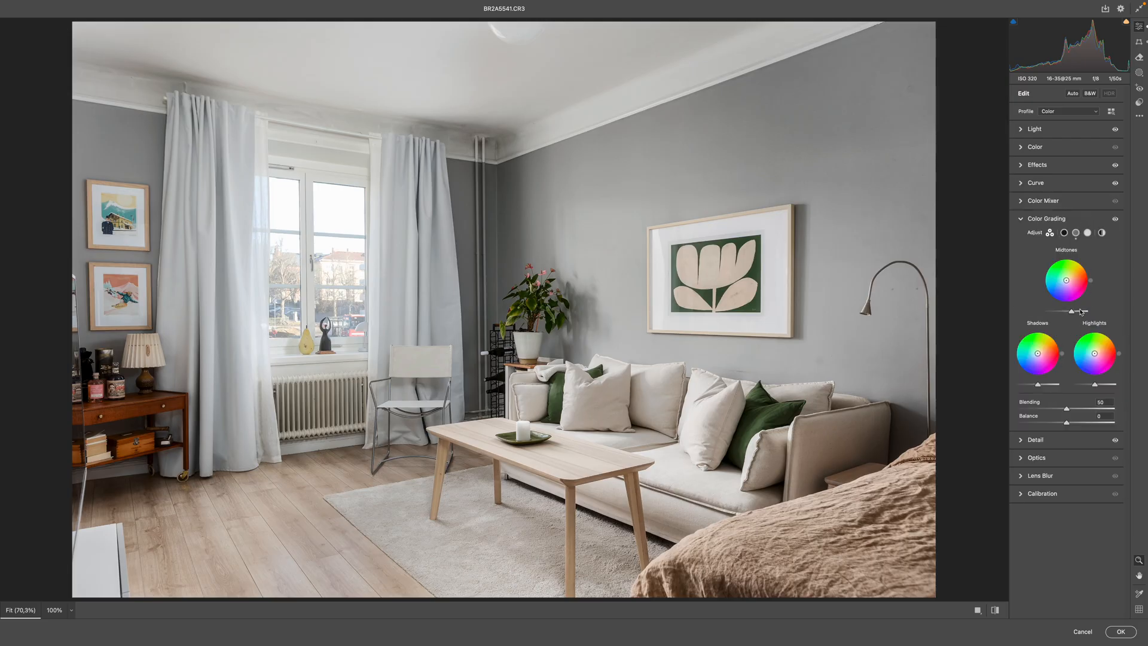
drag(1076, 319, 1077, 317)
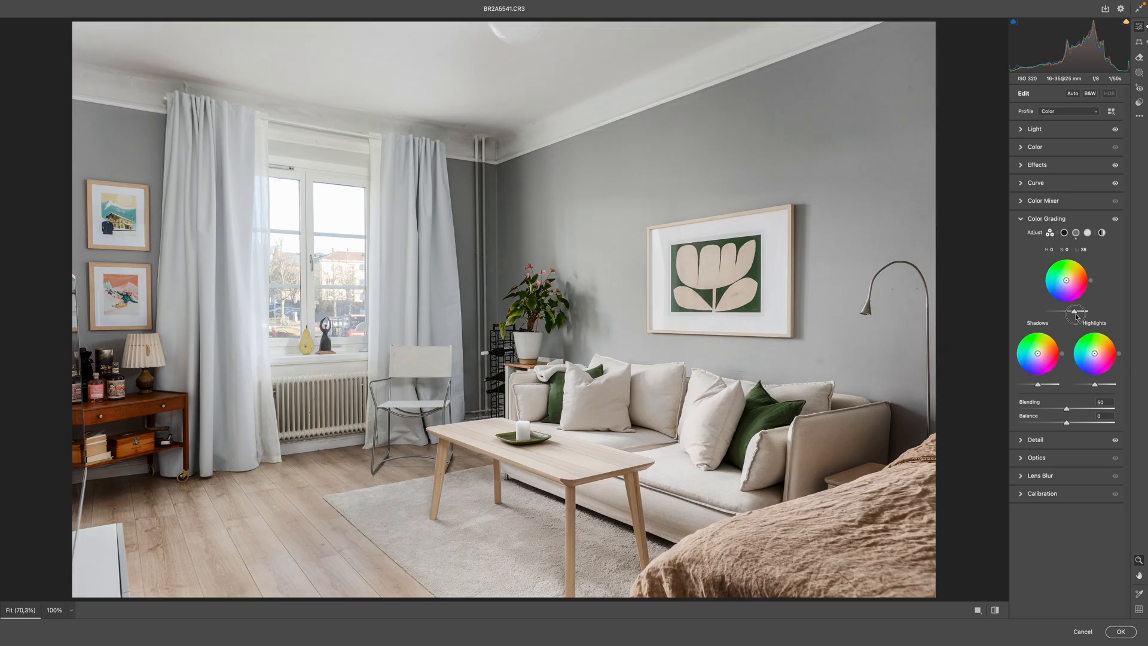
mouse_move(1079, 317)
mouse_down()
mouse_move(1043, 317)
mouse_move(1071, 317)
mouse_up()
drag(1038, 385, 1099, 387)
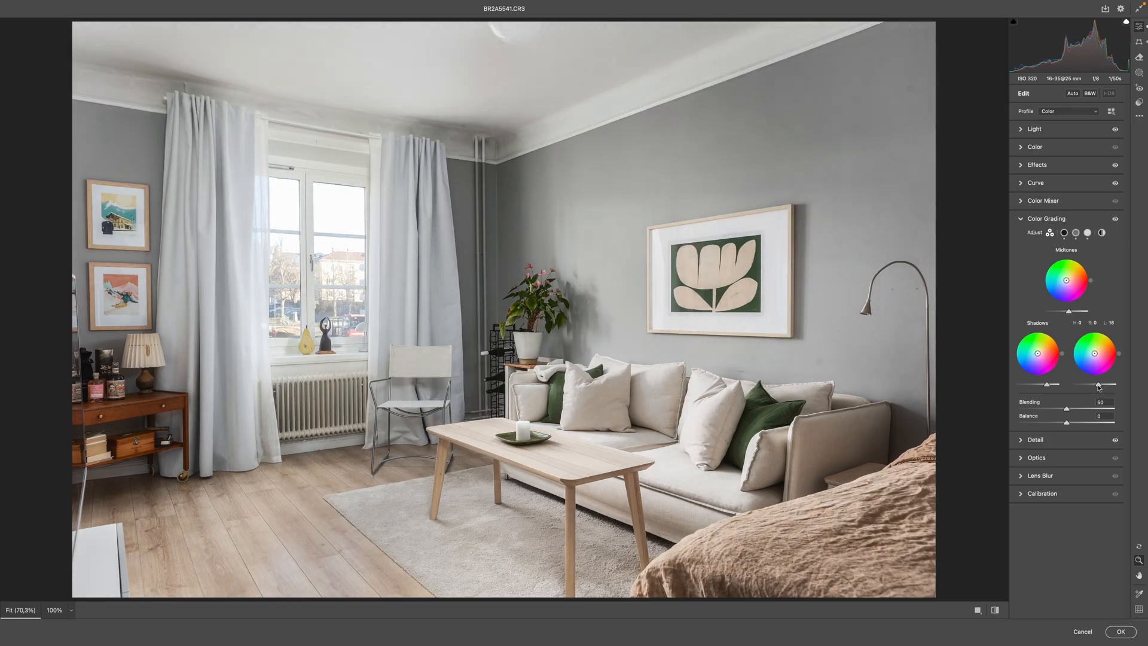
Set Sharpening to 94 and Masking to 84 while previewing the edge mask, and apply the Camera Raw edits
click(1041, 440)
drag(1073, 261, 1099, 309)
key(alt)
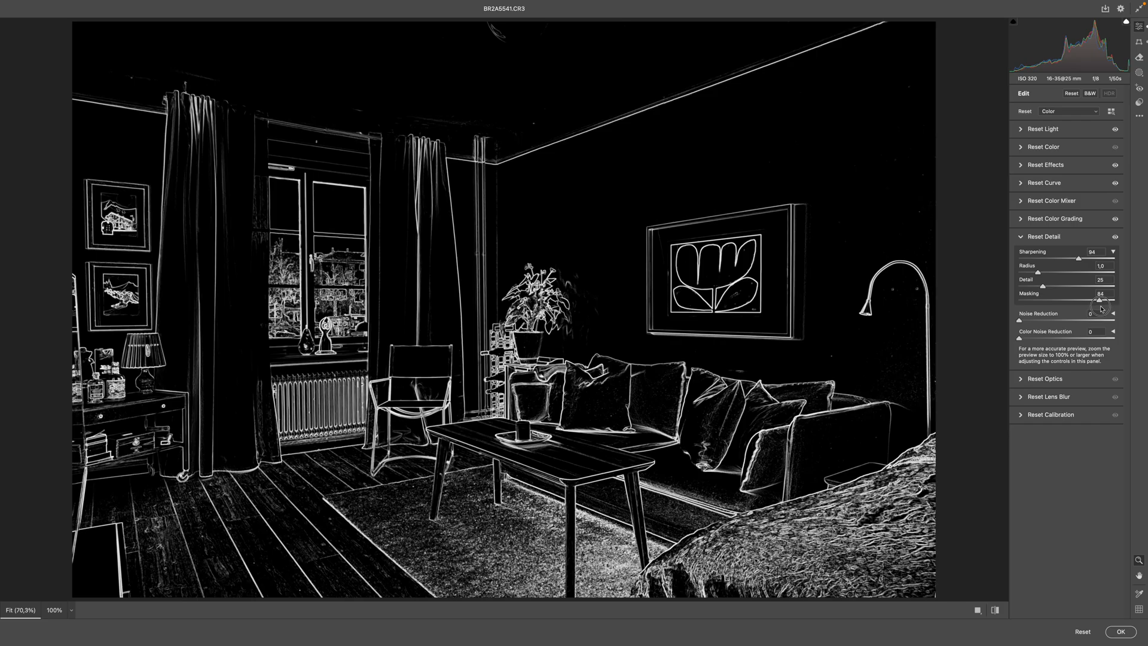
drag(1101, 308, 1101, 309)
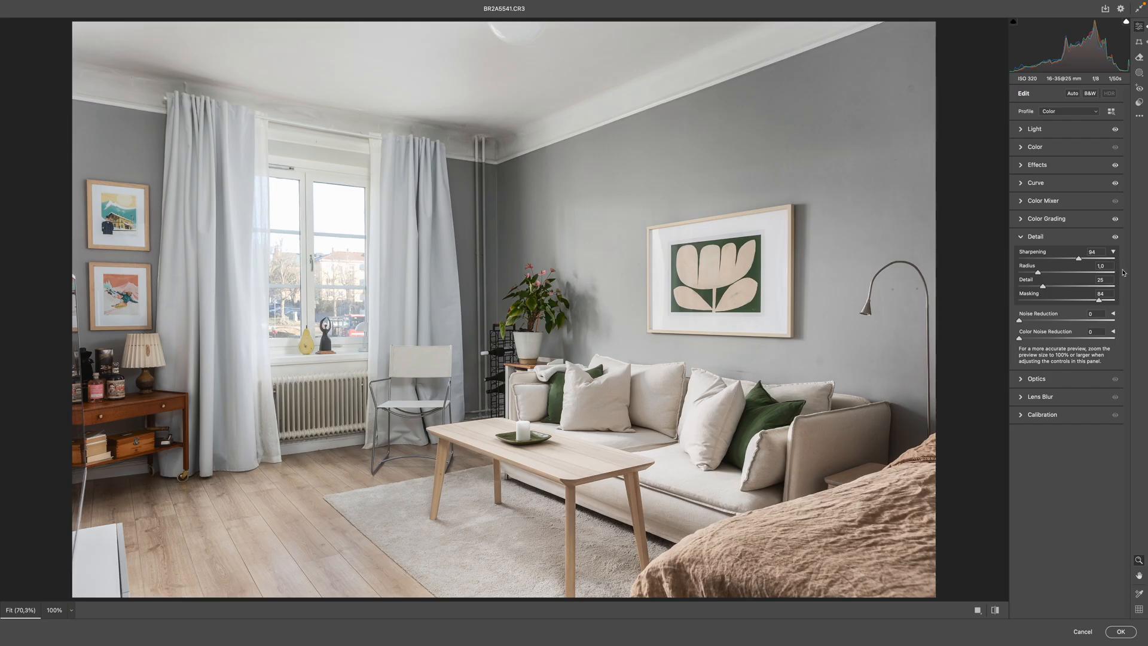
click(1120, 633)
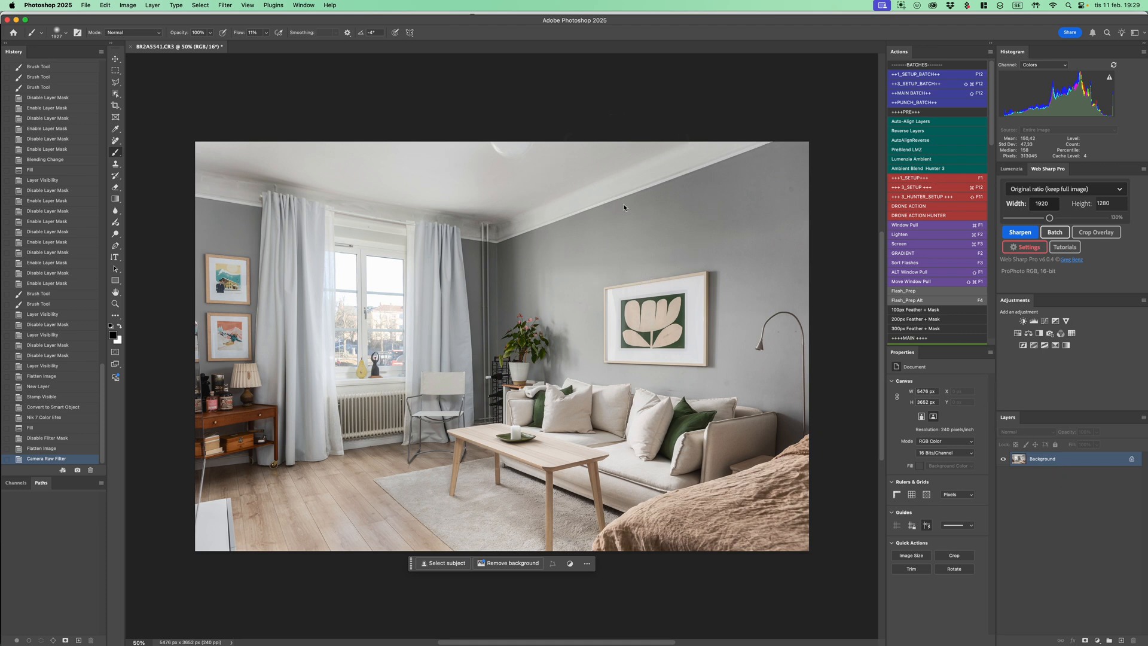
Select the ceiling by Color Range with Localized Color Clusters, sampling points across it, using Fuzziness 37 and Range 20%
key(alt+shift+super+c)
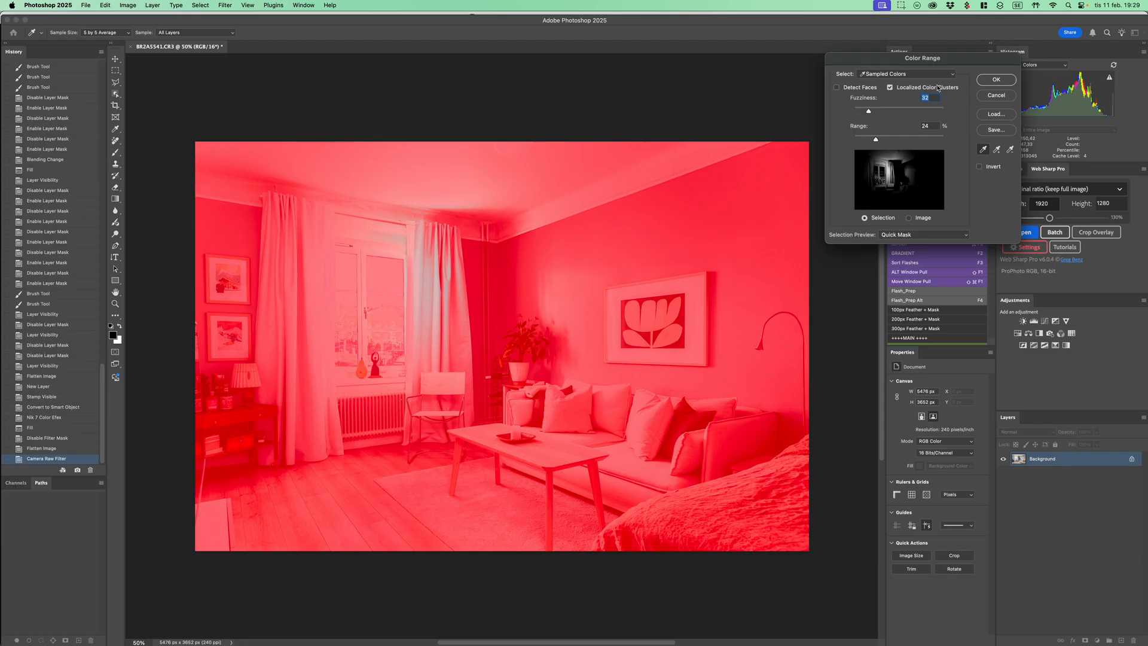
click(280, 171)
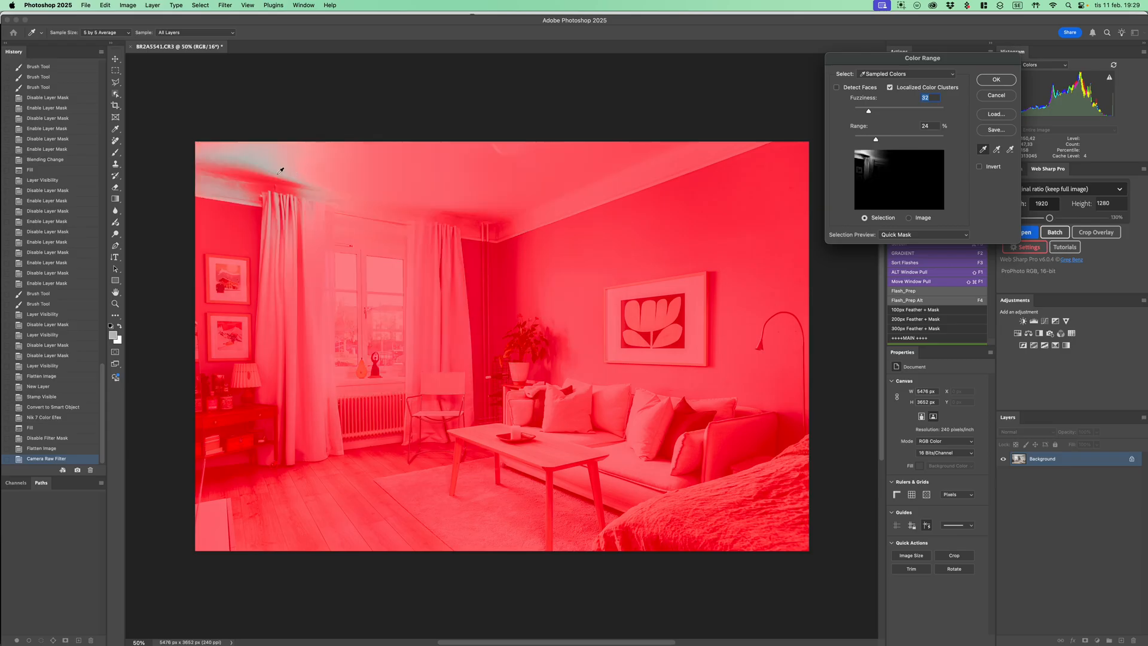
shift+click(314, 170)
shift+click(374, 180)
shift+click(490, 175)
shift+click(589, 182)
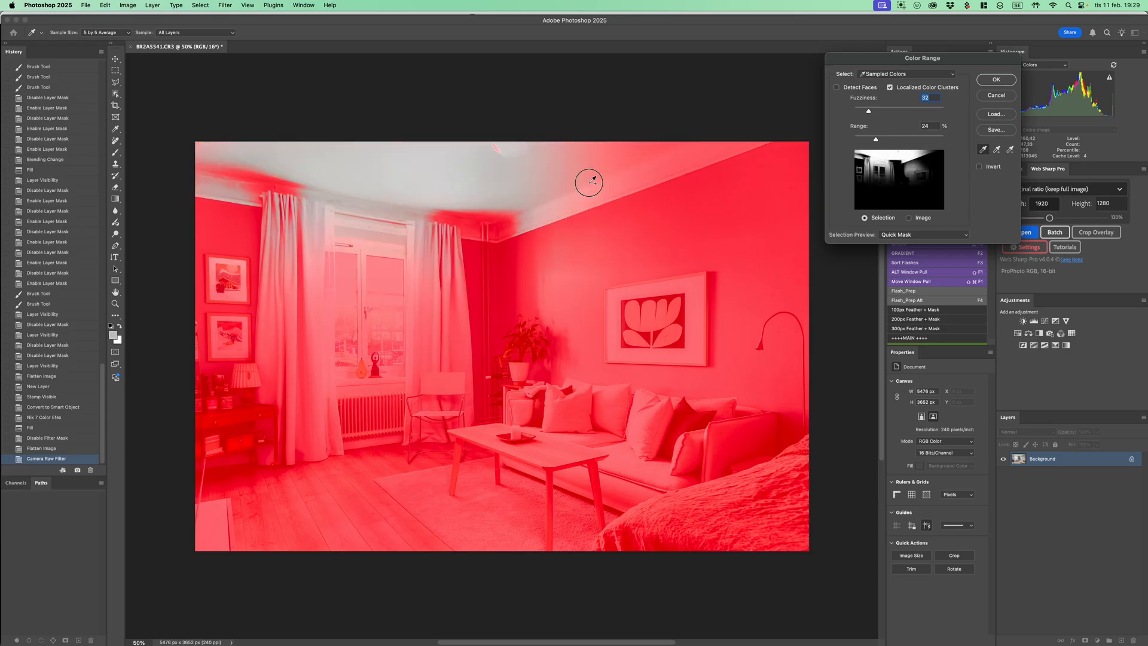
shift+click(671, 141)
shift+click(453, 216)
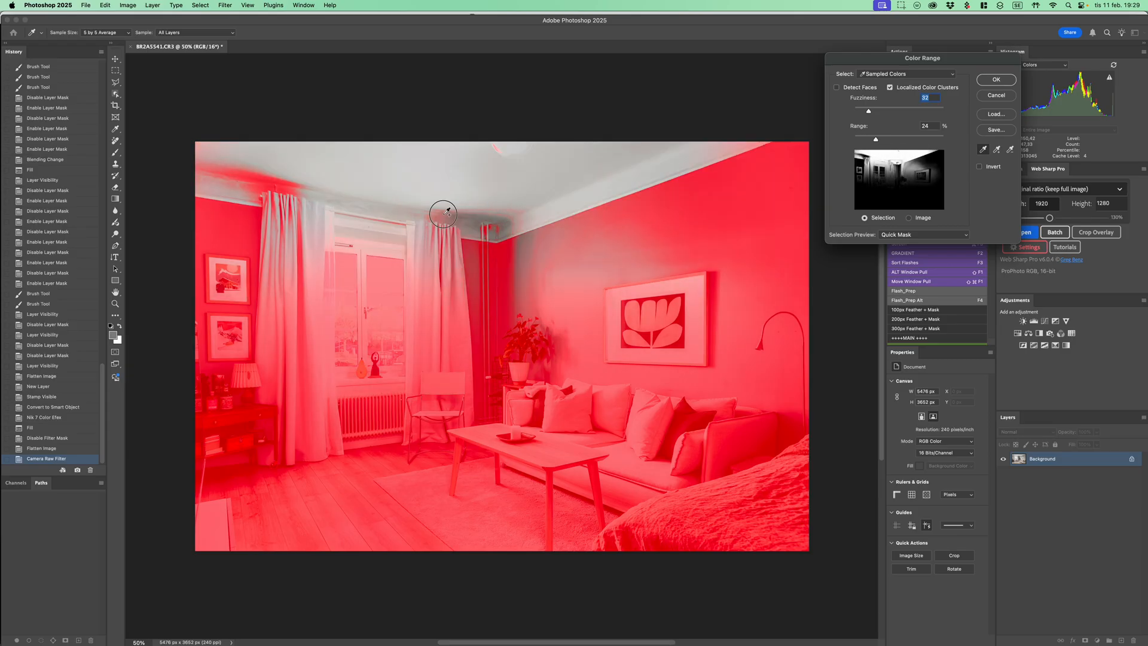
shift+click(279, 181)
shift+click(243, 172)
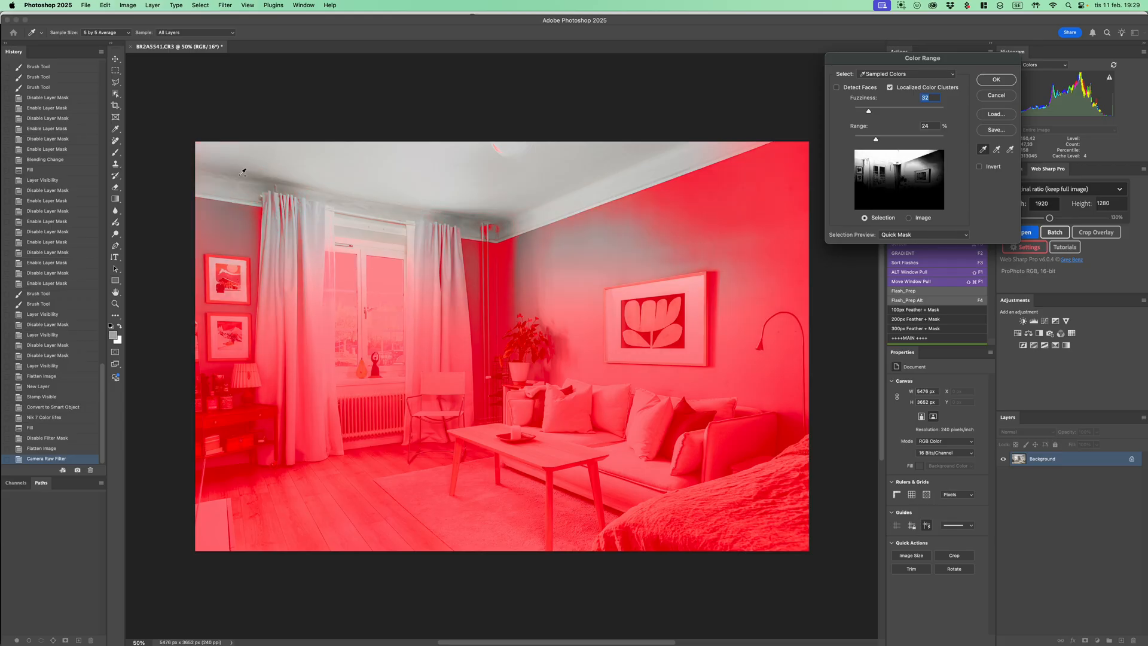
shift+click(504, 223)
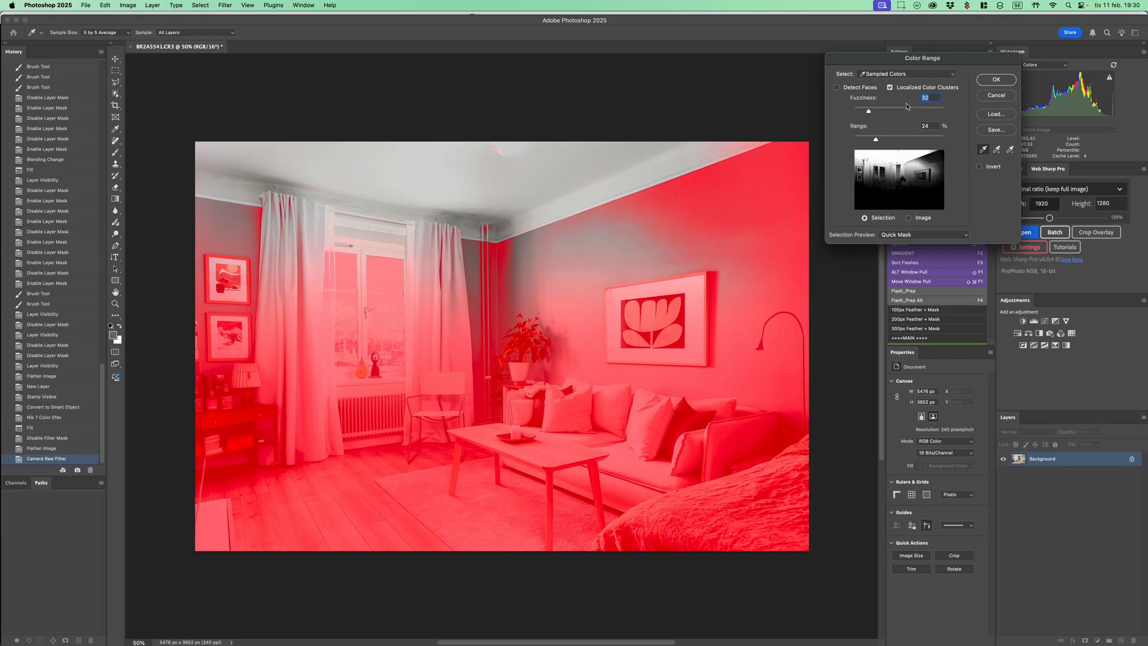
drag(872, 112, 873, 152)
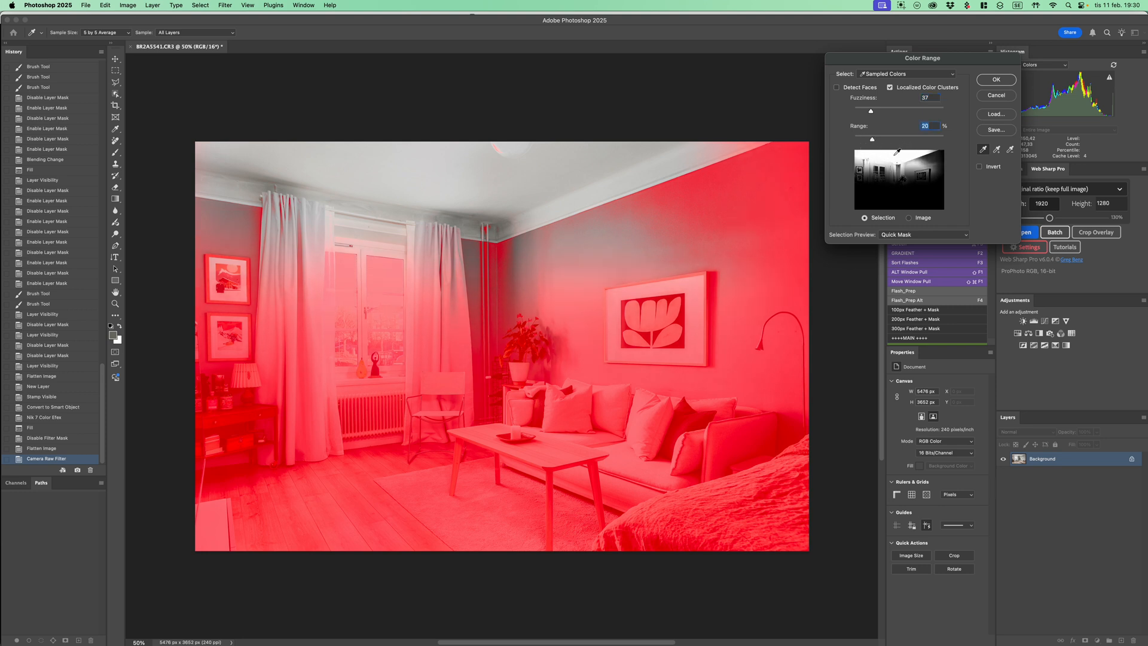
click(997, 79)
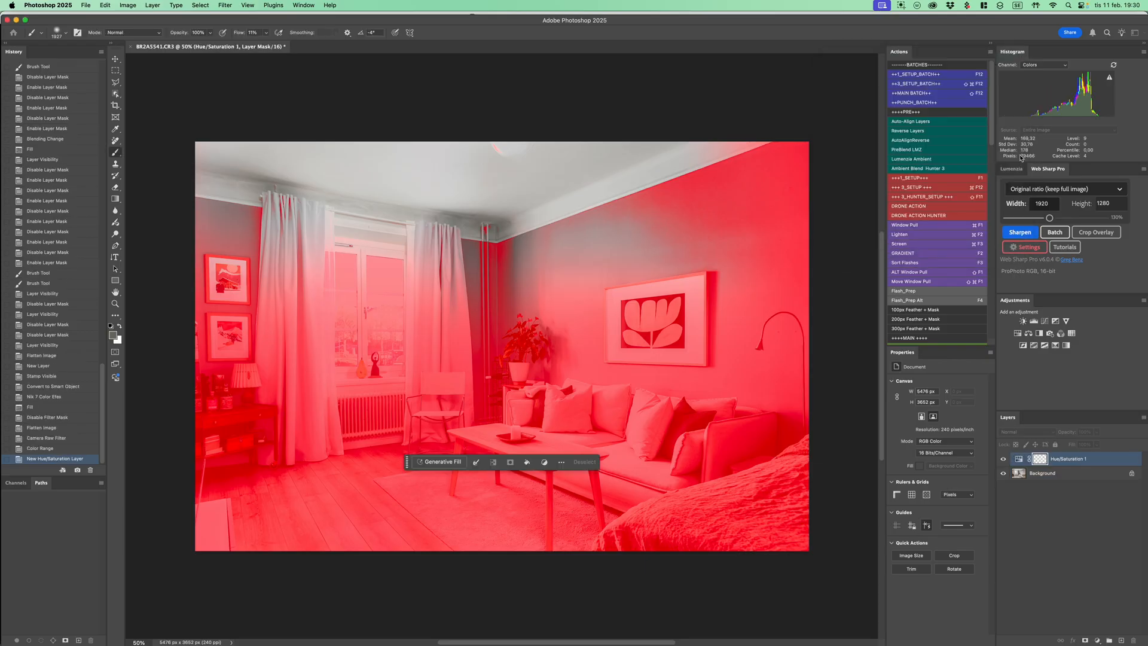
Desaturate the selected area with a Hue/Saturation layer: Master saturation -45, Yellows saturation about -22 and lightness +5
drag(830, 109, 919, 71)
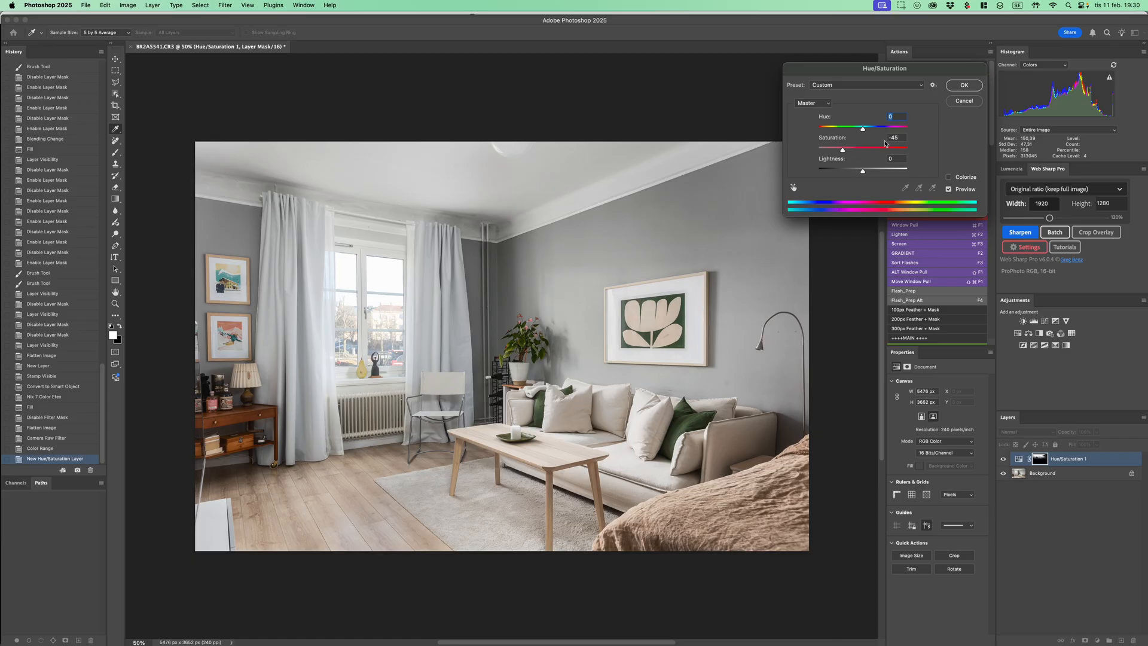
click(882, 88)
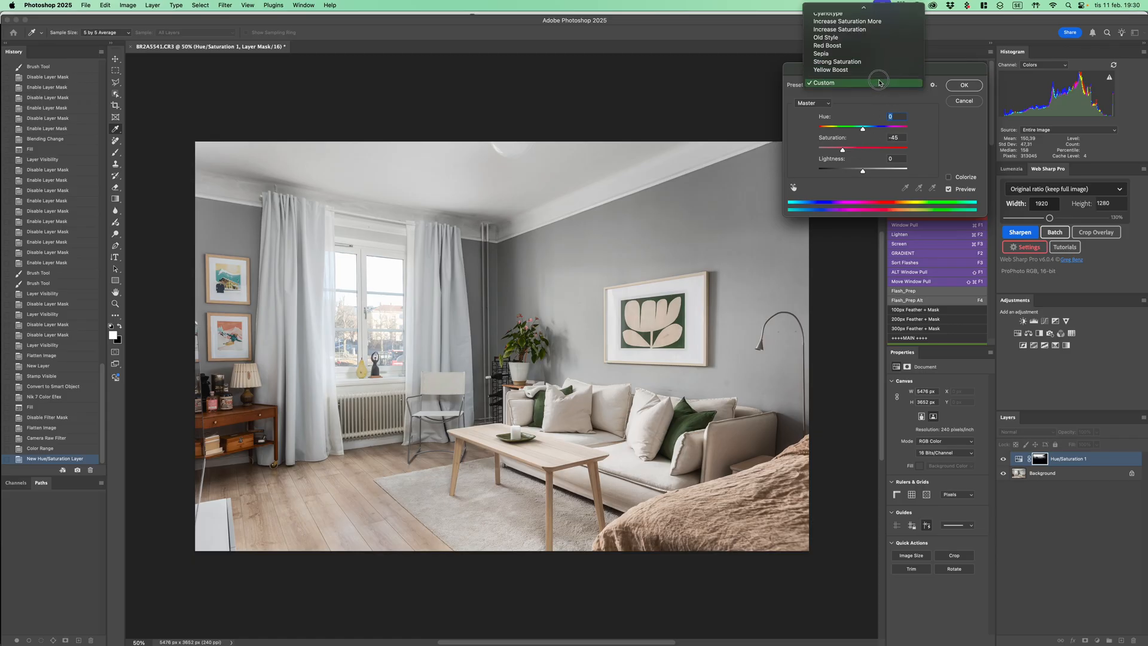
click(843, 109)
click(813, 103)
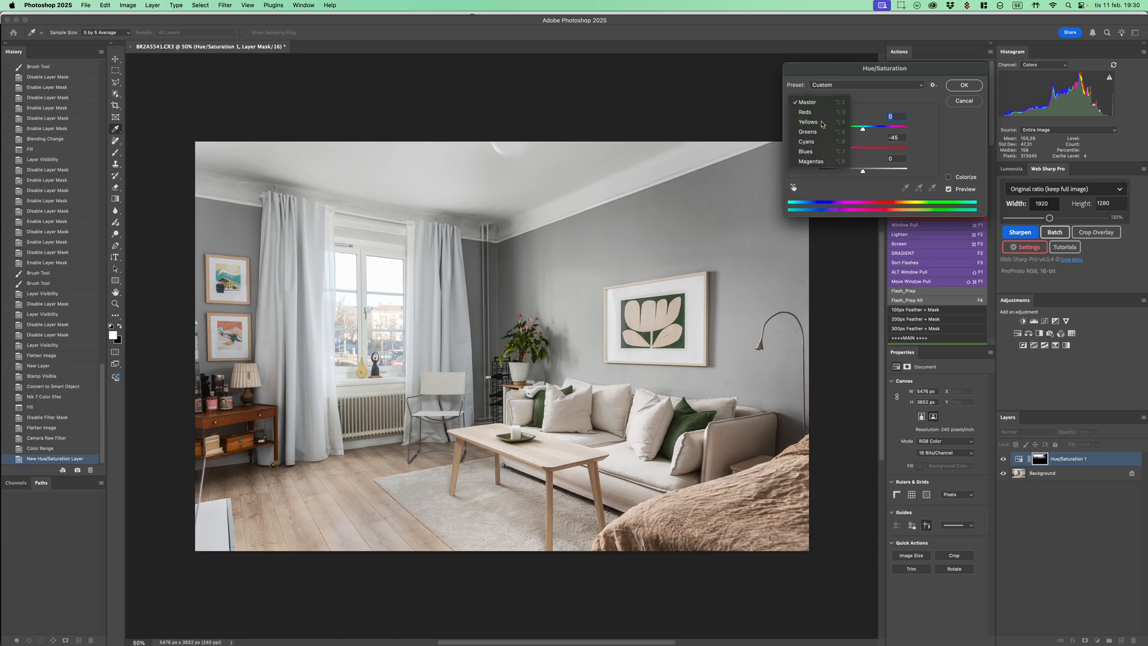
click(814, 123)
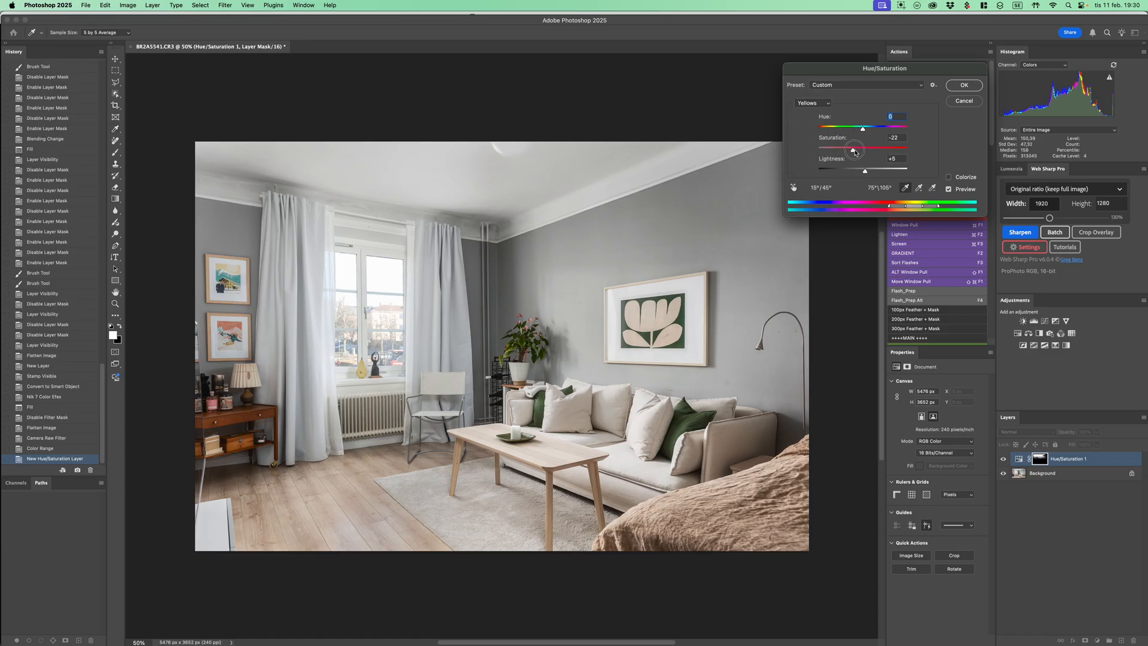
click(964, 85)
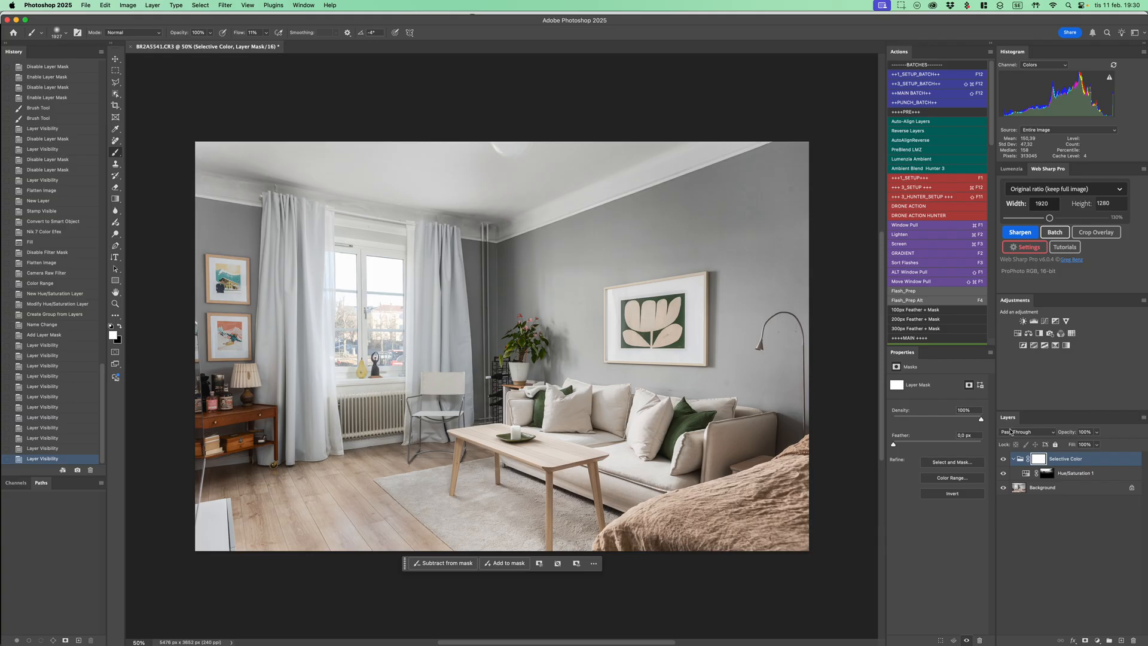
Flatten the Selective Color group and its Hue/Saturation layer into the background
key(super+shift+f)
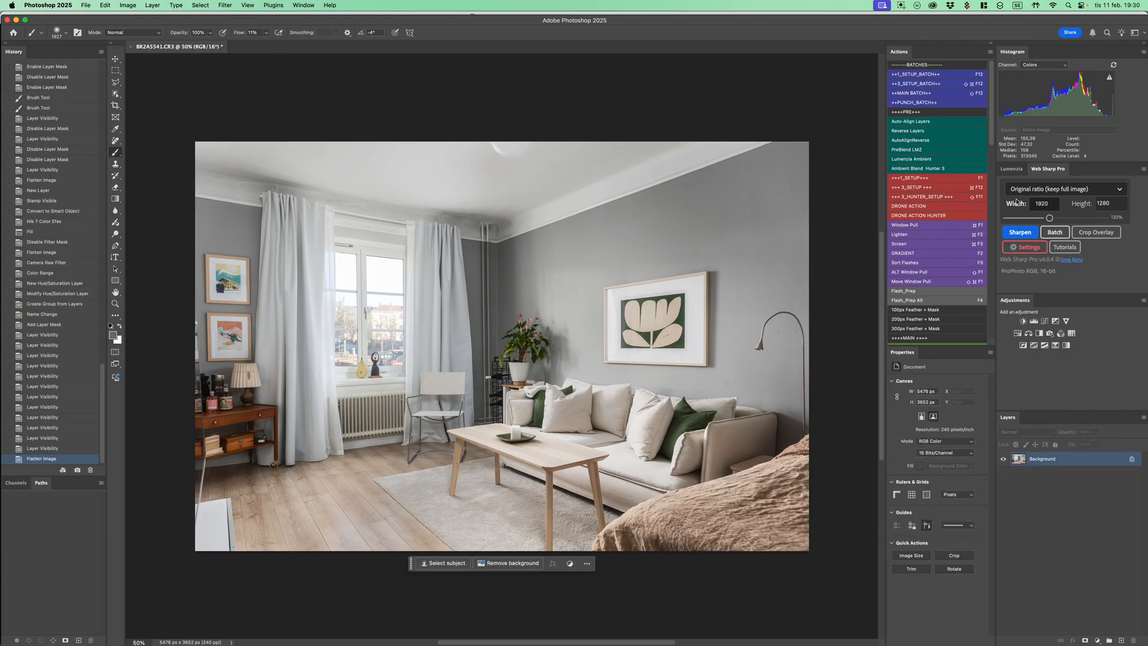